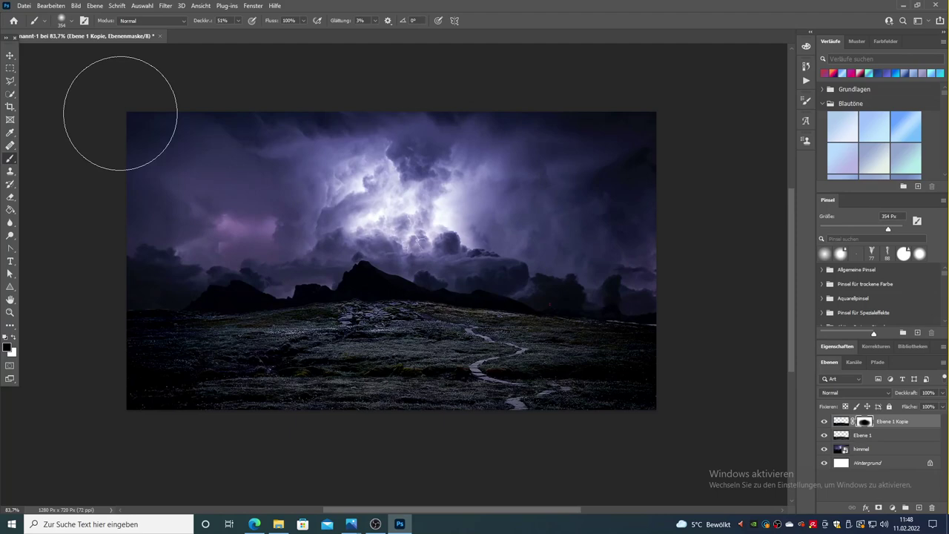
- Quick-select the hooded man and copy him to a new layer with Layer via Copy
{"action": "left_click", "coordinate": [10, 57]}
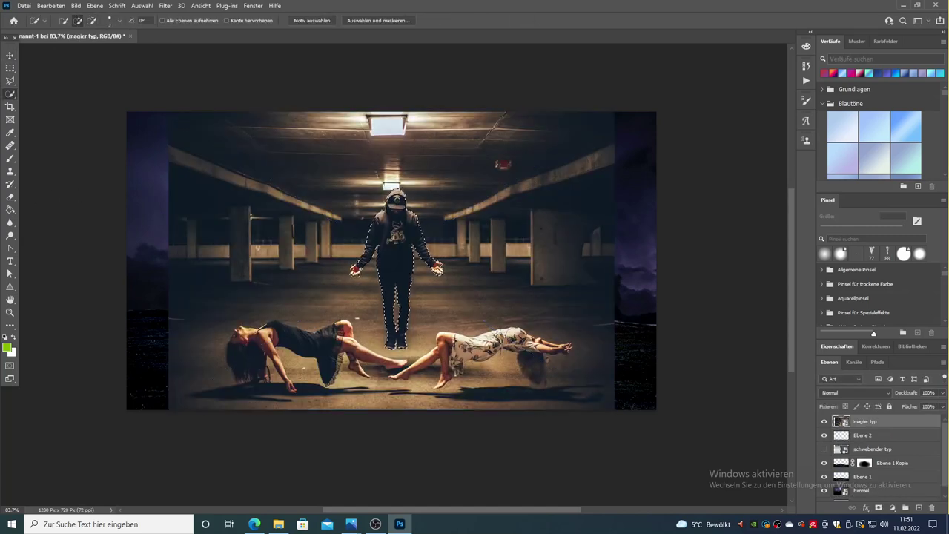
{"action": "scroll", "coordinate": [361, 249], "scroll_direction": "up", "scroll_amount": 5}
{"action": "left_click", "coordinate": [104, 20]}
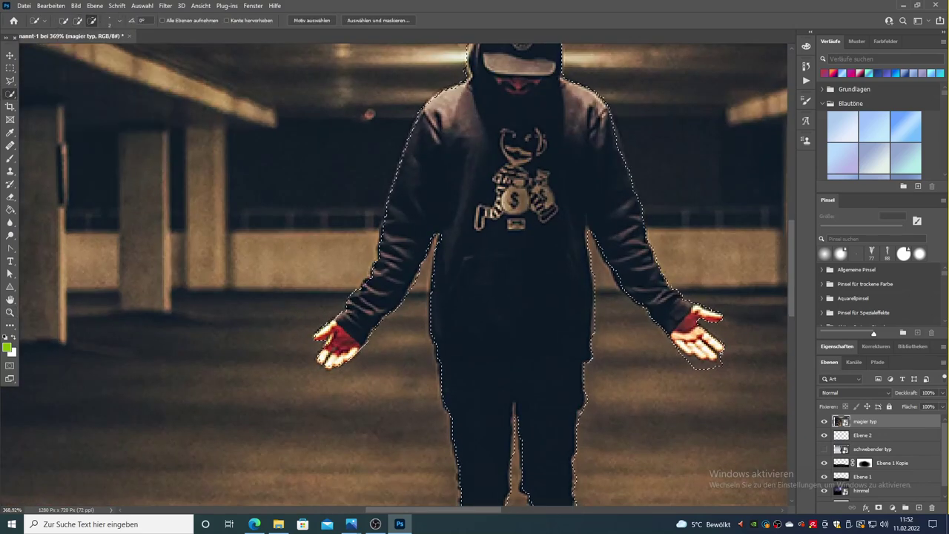
{"action": "right_click", "coordinate": [476, 225]}
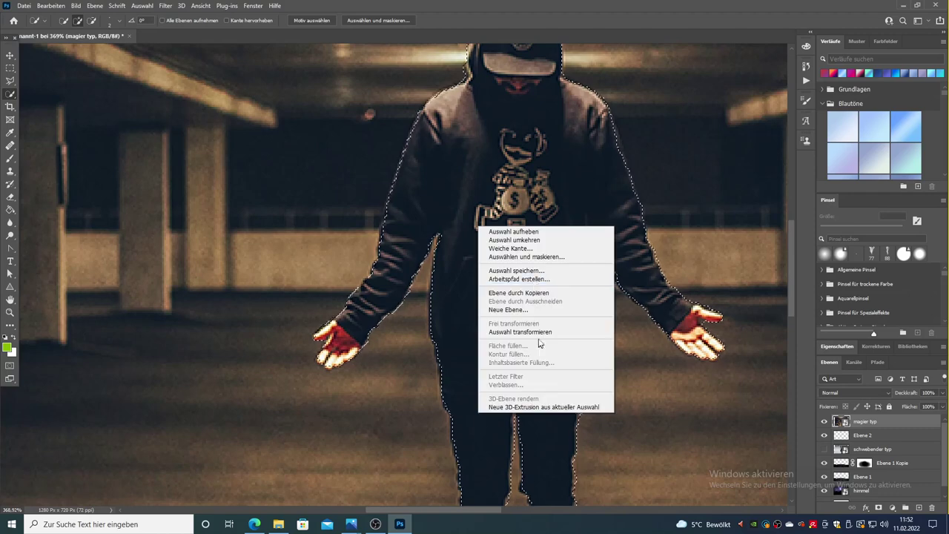
{"action": "left_click", "coordinate": [536, 333]}
- Scale the man's copy down to about 29% and position him in the storm sky
{"action": "key", "text": "ctrl+0"}
{"action": "key", "text": "ctrl+t"}
{"action": "mouse_move", "coordinate": [453, 170]}
{"action": "left_mouse_down"}
{"action": "mouse_move", "coordinate": [403, 185]}
{"action": "mouse_move", "coordinate": [827, 471]}
{"action": "left_mouse_up"}
{"action": "key", "text": "Return"}
{"action": "key", "text": "z"}
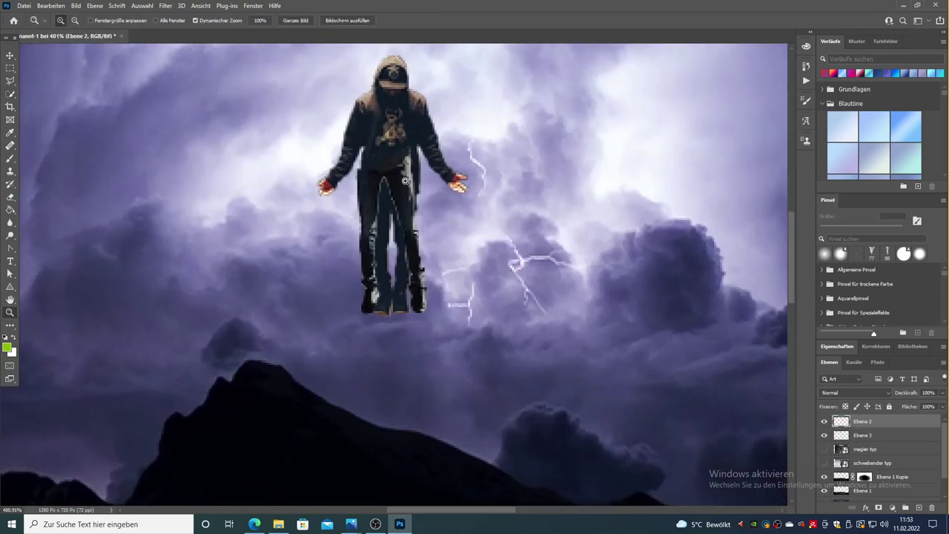
{"action": "key", "text": "v"}
{"action": "left_click_drag", "start_coordinate": [405, 181], "coordinate": [404, 200]}
{"action": "left_click", "coordinate": [393, 119]}
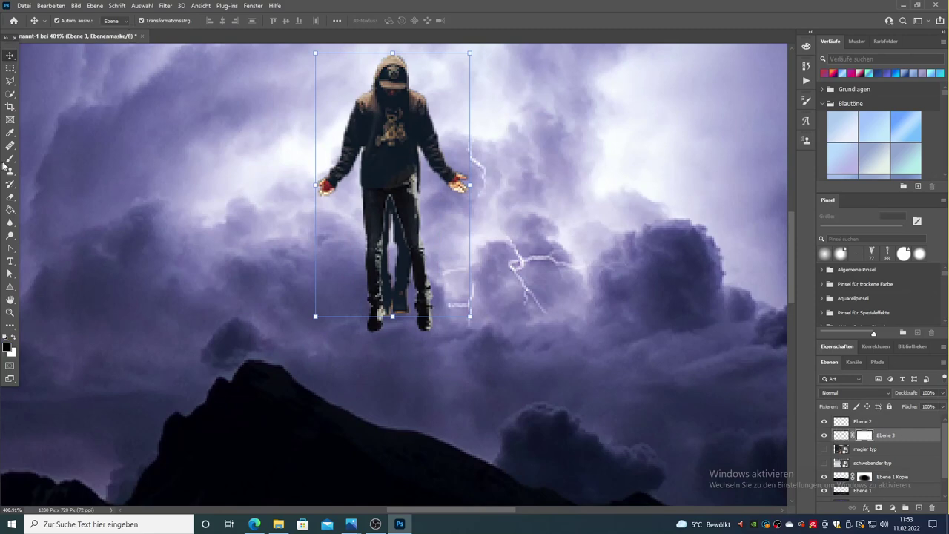
{"action": "left_click", "coordinate": [412, 244]}
- Bring the Umhang cape layer into the composition and zoom in on the figure
{"action": "key", "text": "z"}
{"action": "key", "text": "ctrl+0"}
{"action": "left_click_drag", "start_coordinate": [862, 494], "coordinate": [875, 461]}
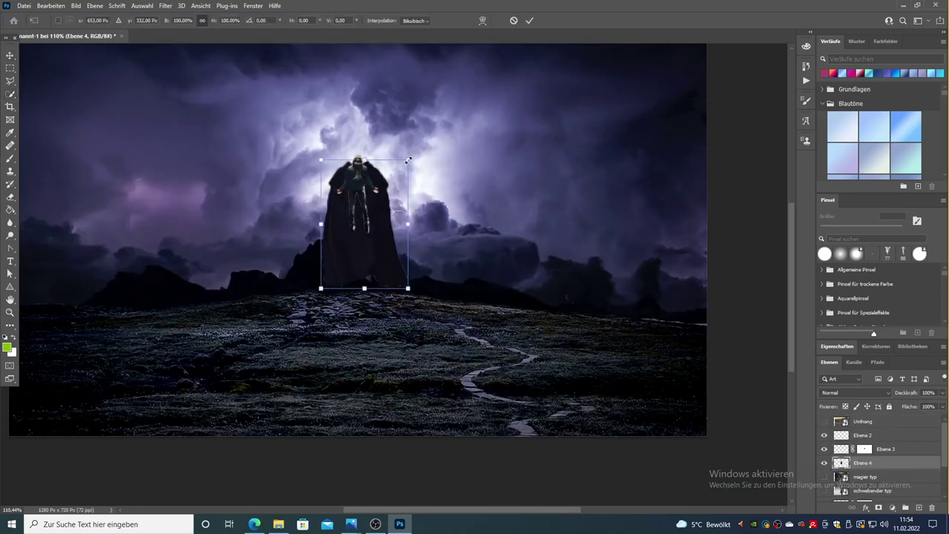
{"action": "key", "text": "z"}
{"action": "left_click_drag", "start_coordinate": [360, 166], "coordinate": [415, 166]}
- Scale the cape from the corner to fit behind the floating figure
{"action": "key", "text": "ctrl+t"}
{"action": "left_click_drag", "start_coordinate": [292, 362], "coordinate": [269, 372]}
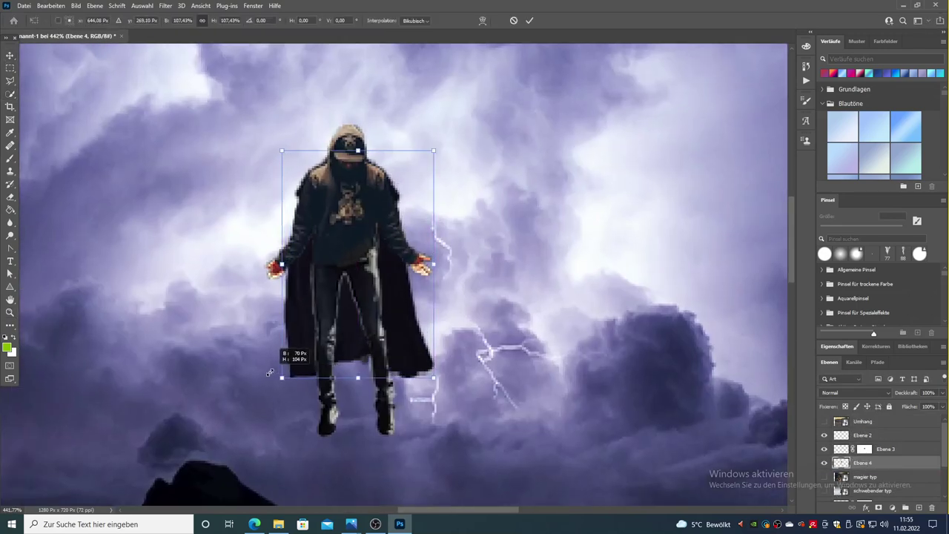
{"action": "key", "text": "Return"}
{"action": "key", "text": "z"}
{"action": "key", "text": "ctrl+0"}
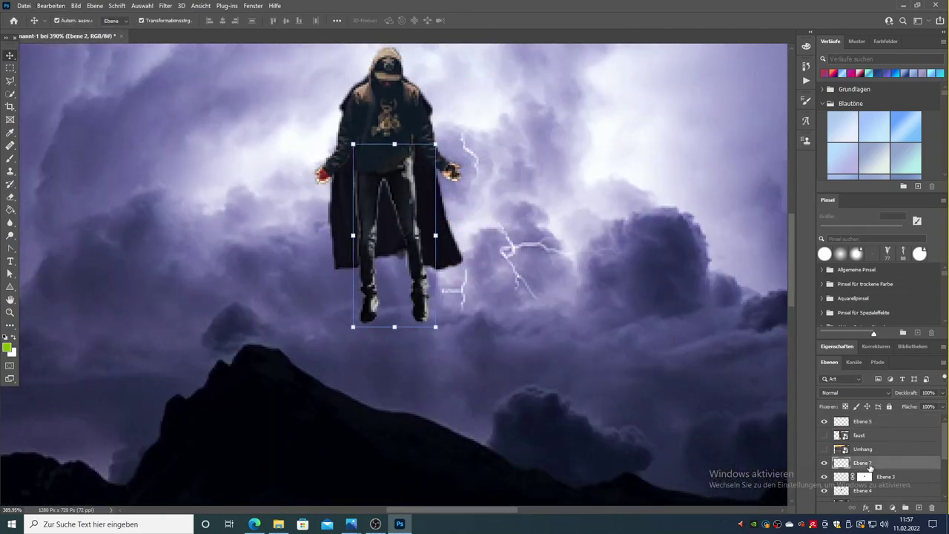
{"action": "key", "text": "z"}
{"action": "left_click_drag", "start_coordinate": [331, 367], "coordinate": [311, 367]}
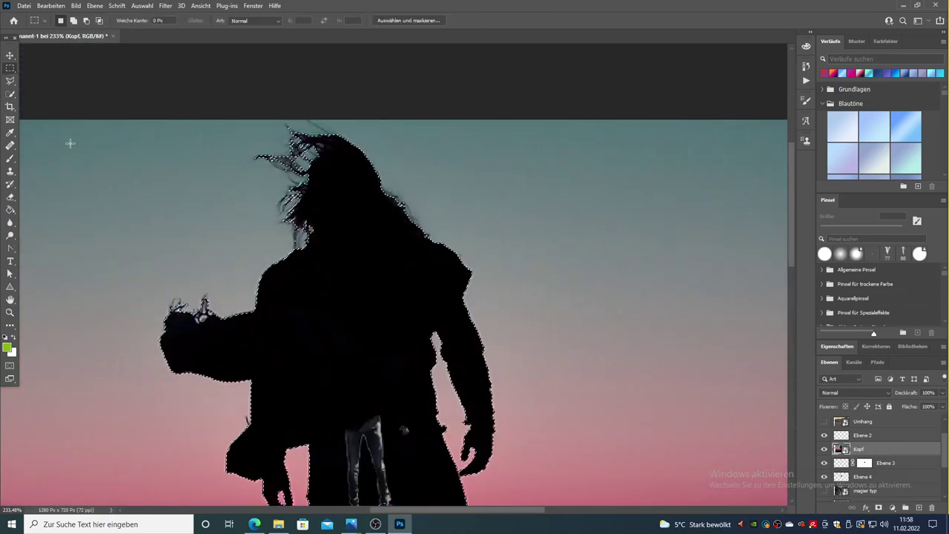
- Select the long windswept hair silhouette with Quick Selection and Lasso
{"action": "key", "text": "z"}
{"action": "left_click_drag", "start_coordinate": [343, 263], "coordinate": [369, 292]}
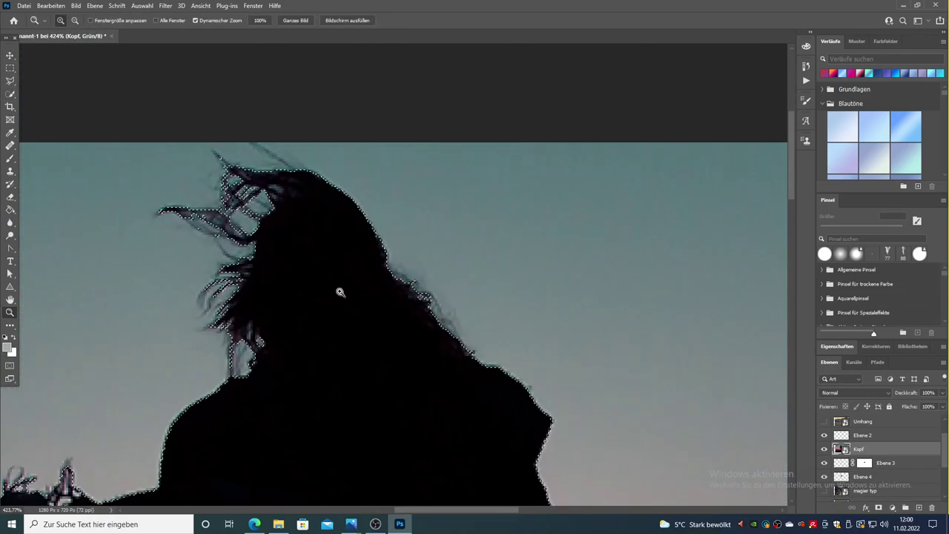
{"action": "key", "text": "w"}
{"action": "left_click", "coordinate": [218, 155]}
{"action": "left_click", "coordinate": [156, 176]}
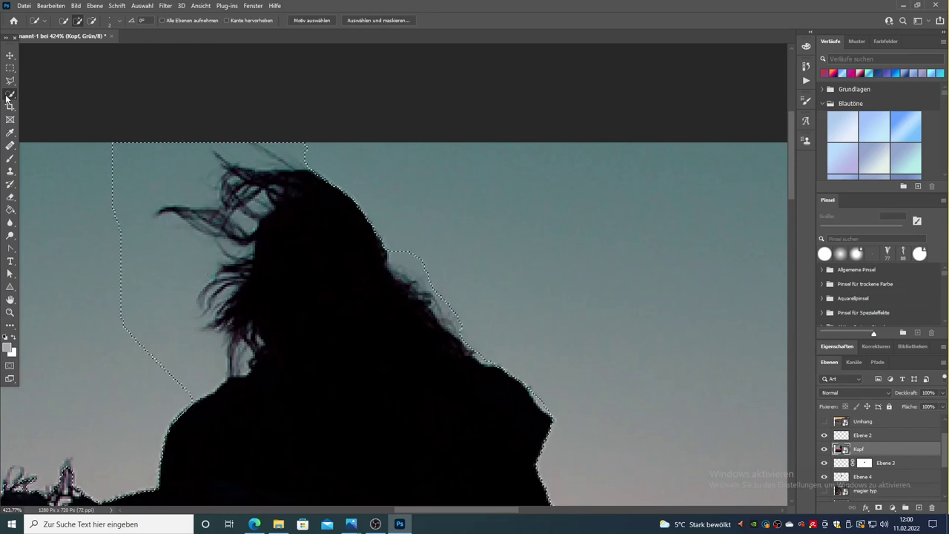
{"action": "key", "text": "l"}
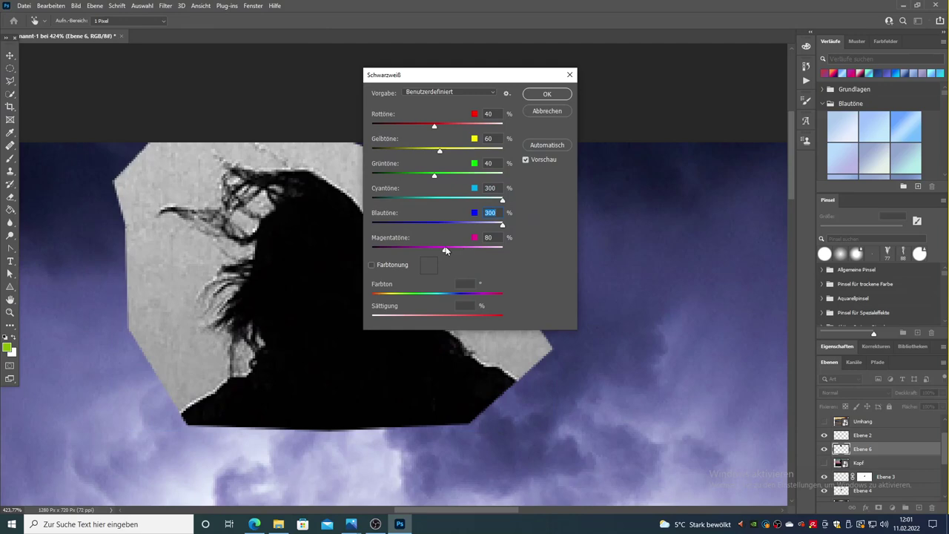
- Convert the hair to black and white and set its blend mode to Multiplizieren
{"action": "left_click", "coordinate": [547, 94]}
{"action": "double_click", "coordinate": [890, 448]}
{"action": "left_click", "coordinate": [629, 243]}
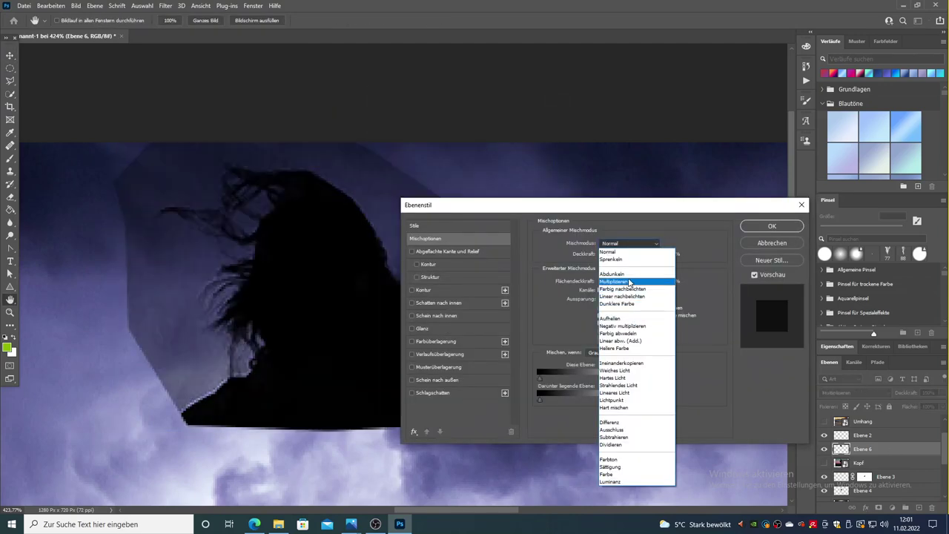
{"action": "left_click", "coordinate": [613, 281]}
{"action": "left_click", "coordinate": [771, 226]}
- Move and rotate the hair down onto the figure's head
{"action": "key", "text": "ctrl+t"}
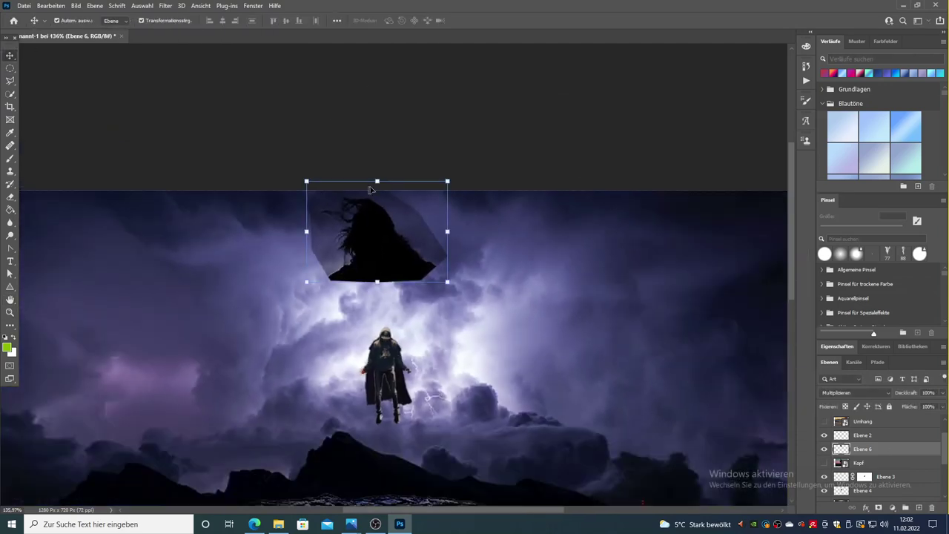
{"action": "left_click_drag", "start_coordinate": [384, 215], "coordinate": [384, 335]}
{"action": "scroll", "coordinate": [384, 335], "scroll_direction": "up", "scroll_amount": 5}
{"action": "left_click_drag", "start_coordinate": [425, 210], "coordinate": [437, 230]}
{"action": "key", "text": "Return"}
{"action": "left_click", "coordinate": [9, 159]}
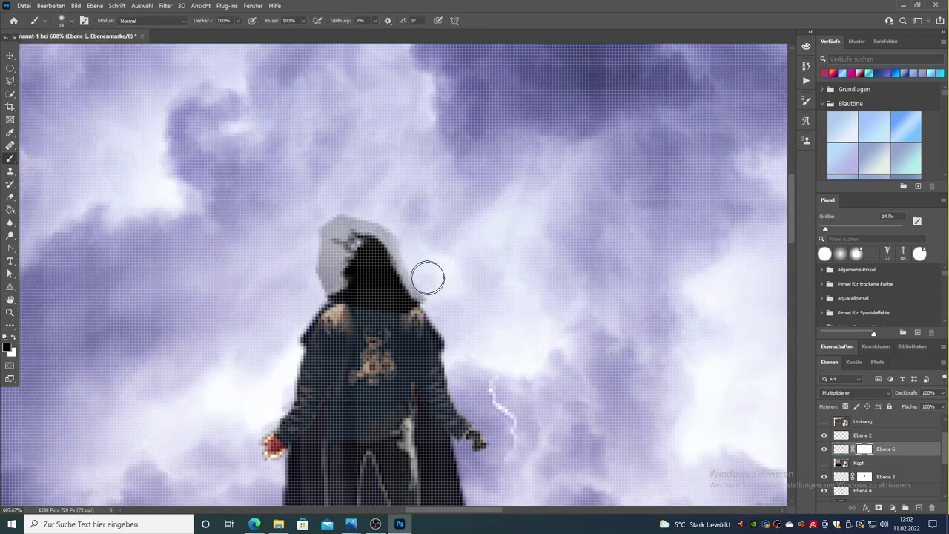
- Mask away leftover hood edges around the hair with a 4 px brush
{"action": "key", "text": "bracketleft"}
{"action": "key", "text": "bracketleft"}
{"action": "key", "text": "bracketleft"}
{"action": "left_click", "coordinate": [63, 20]}
{"action": "left_click_drag", "start_coordinate": [63, 56], "coordinate": [59, 56]}
{"action": "left_click", "coordinate": [350, 223]}
{"action": "key", "text": "ctrl+0"}
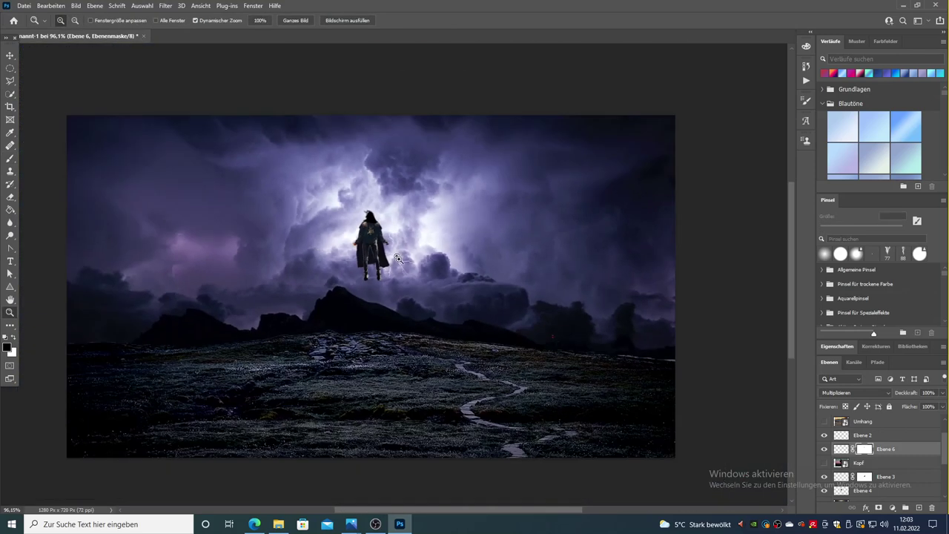
{"action": "key", "text": "alt+bracketleft"}
{"action": "key", "text": "alt+bracketleft"}
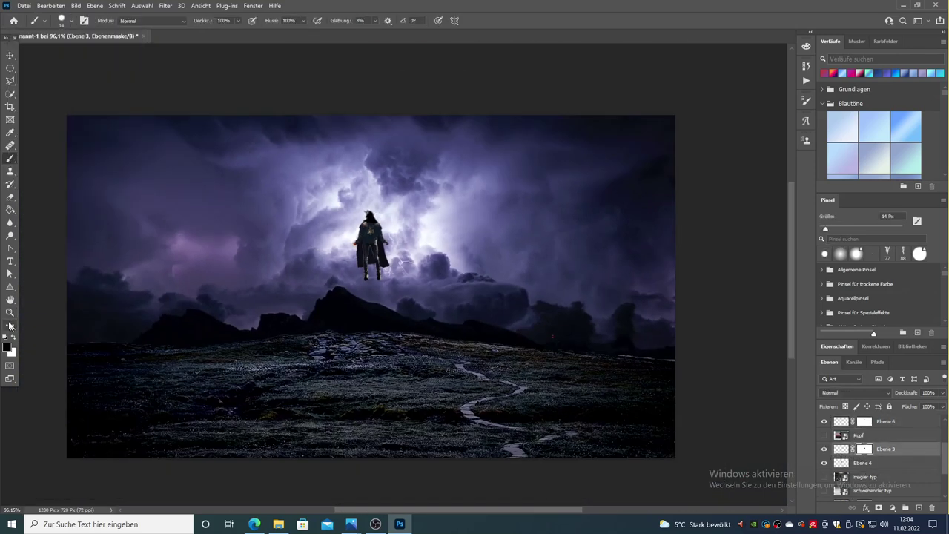
- Zoom and scroll around the hammer photo to check the selection edges
{"action": "left_click", "coordinate": [10, 312]}
{"action": "left_click_drag", "start_coordinate": [415, 276], "coordinate": [398, 276]}
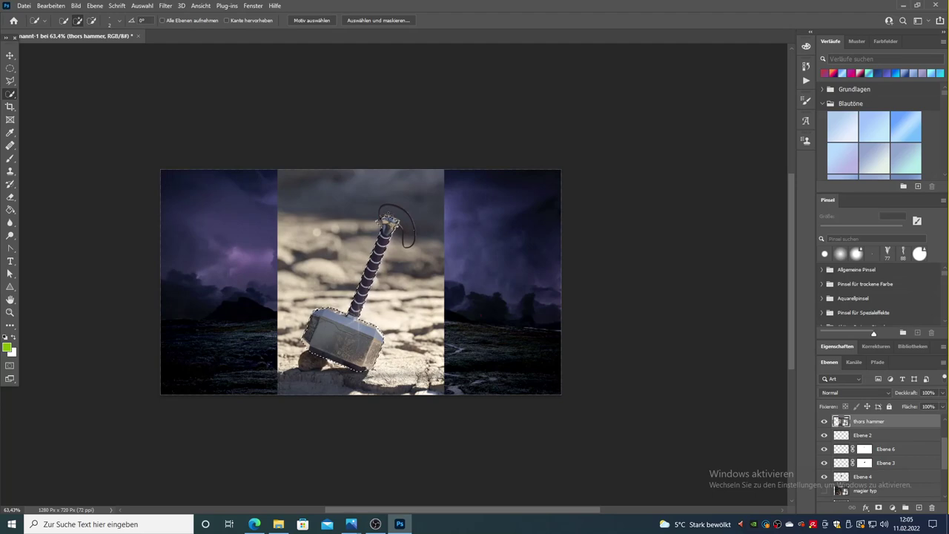
{"action": "scroll", "coordinate": [373, 231], "scroll_direction": "up", "scroll_amount": 5}
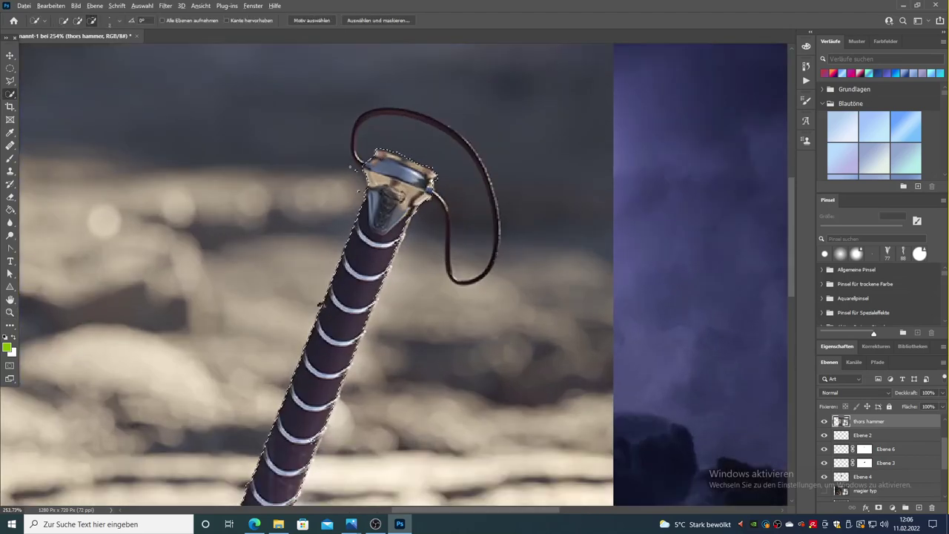
{"action": "scroll", "coordinate": [320, 320], "scroll_direction": "down", "scroll_amount": 3}
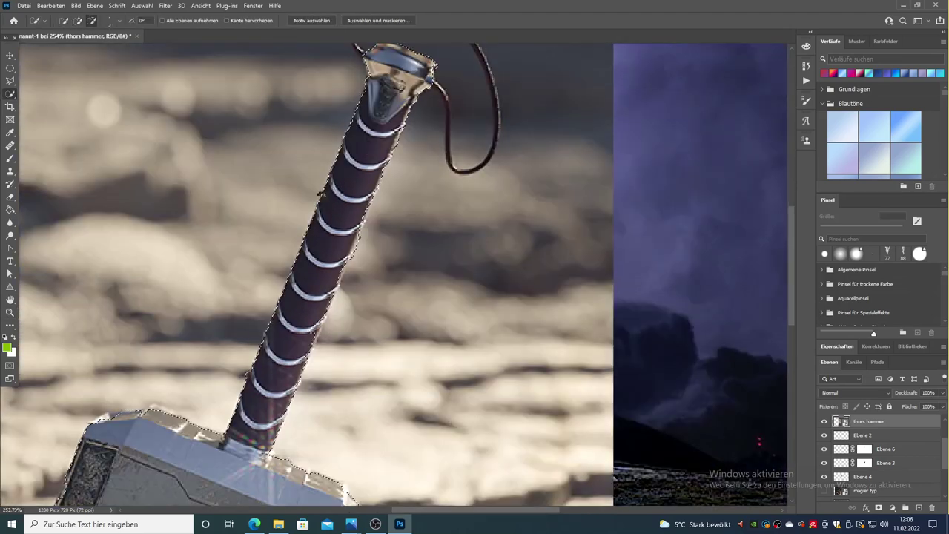
{"action": "scroll", "coordinate": [321, 320], "scroll_direction": "down", "scroll_amount": 1}
{"action": "scroll", "coordinate": [320, 320], "scroll_direction": "down", "scroll_amount": 5}
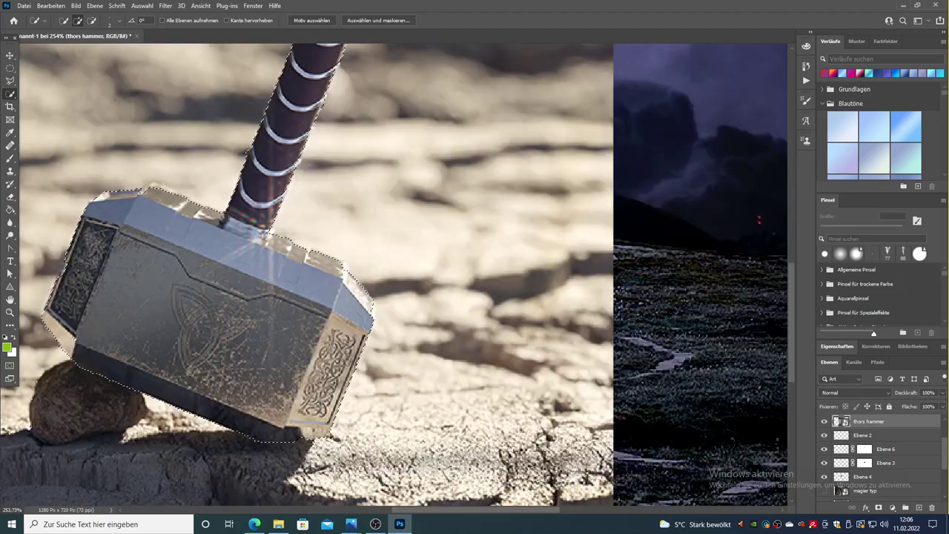
{"action": "scroll", "coordinate": [220, 288], "scroll_direction": "down", "scroll_amount": 4}
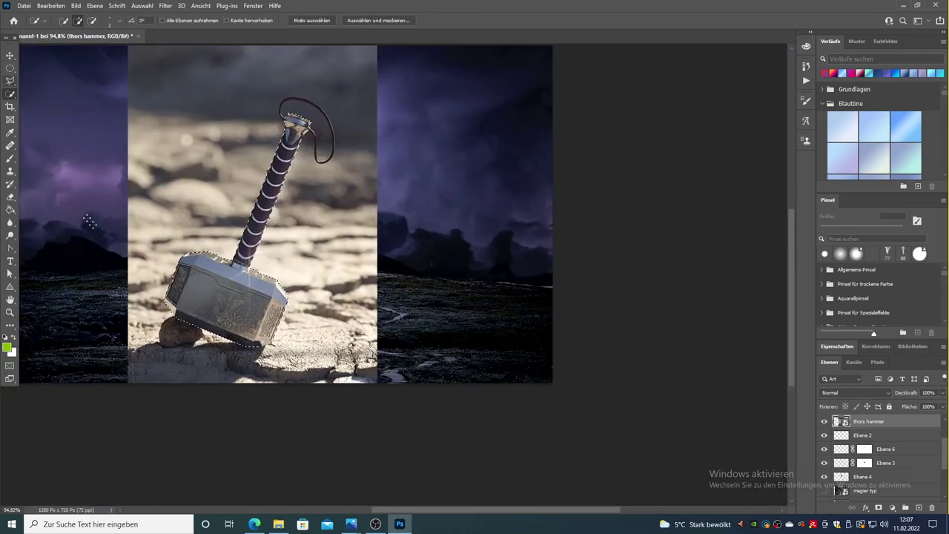
- Copy the selected hammer to a new layer and shrink it
{"action": "key", "text": "ctrl+j"}
{"action": "key", "text": "ctrl+t"}
{"action": "left_click_drag", "start_coordinate": [318, 106], "coordinate": [186, 304]}
- Place the hammer beside the figure's raised hand
{"action": "mouse_move", "coordinate": [138, 322]}
{"action": "left_mouse_down"}
{"action": "mouse_move", "coordinate": [273, 174]}
{"action": "mouse_move", "coordinate": [345, 172]}
{"action": "left_mouse_up"}
{"action": "scroll", "coordinate": [273, 174], "scroll_direction": "up", "scroll_amount": 5}
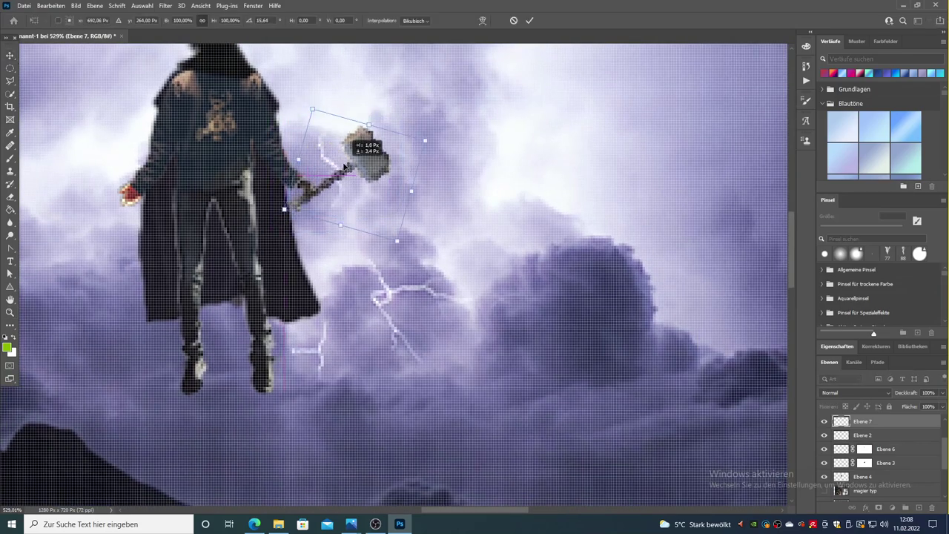
{"action": "key", "text": "Return"}
{"action": "scroll", "coordinate": [345, 172], "scroll_direction": "down", "scroll_amount": 5}
{"action": "scroll", "coordinate": [319, 186], "scroll_direction": "up", "scroll_amount": 3}
{"action": "scroll", "coordinate": [874, 459], "scroll_direction": "down", "scroll_amount": 2}
- Move and shrink the head patch onto the figure and give it a layer mask
{"action": "left_click", "coordinate": [871, 452]}
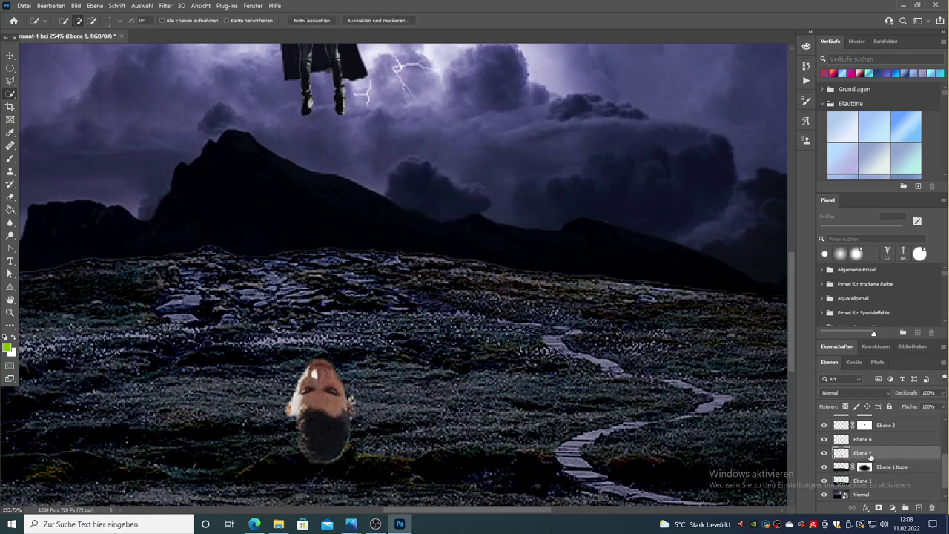
{"action": "scroll", "coordinate": [871, 454], "scroll_direction": "up", "scroll_amount": 3}
{"action": "key", "text": "ctrl+t"}
{"action": "scroll", "coordinate": [318, 408], "scroll_direction": "up", "scroll_amount": 3}
{"action": "mouse_move", "coordinate": [319, 333]}
{"action": "left_mouse_down"}
{"action": "mouse_move", "coordinate": [315, 96]}
{"action": "mouse_move", "coordinate": [318, 156]}
{"action": "left_mouse_up"}
{"action": "left_click", "coordinate": [880, 509]}
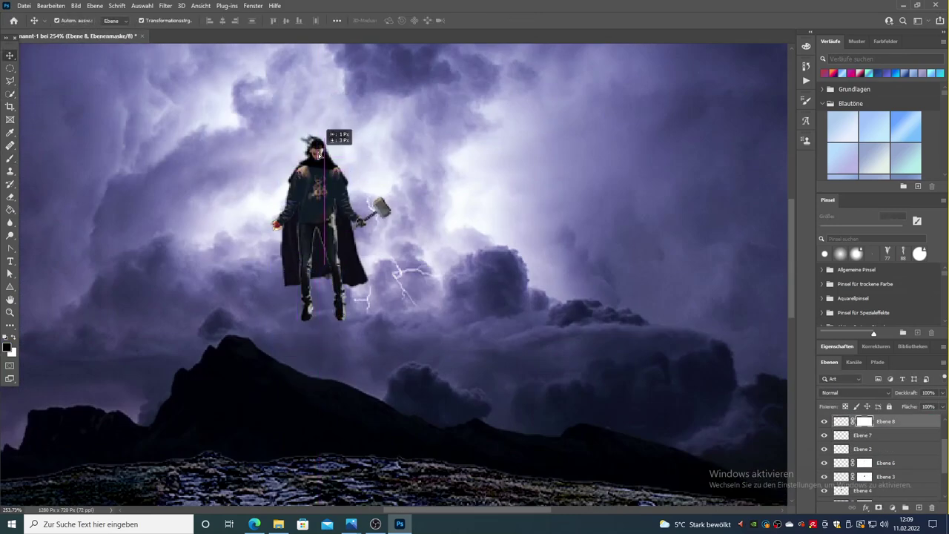
{"action": "key", "text": "ctrl+t"}
{"action": "key", "text": "Return"}
{"action": "scroll", "coordinate": [317, 148], "scroll_direction": "up", "scroll_amount": 3}
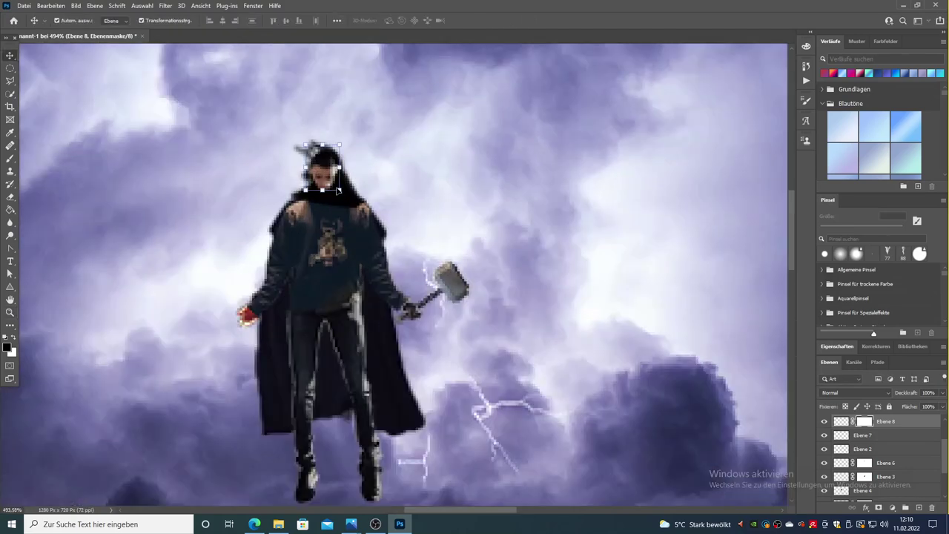
- Set the paint brush size to 26 px
{"action": "key", "text": "b"}
{"action": "right_click", "coordinate": [46, 70]}
{"action": "left_click_drag", "start_coordinate": [60, 52], "coordinate": [65, 52]}
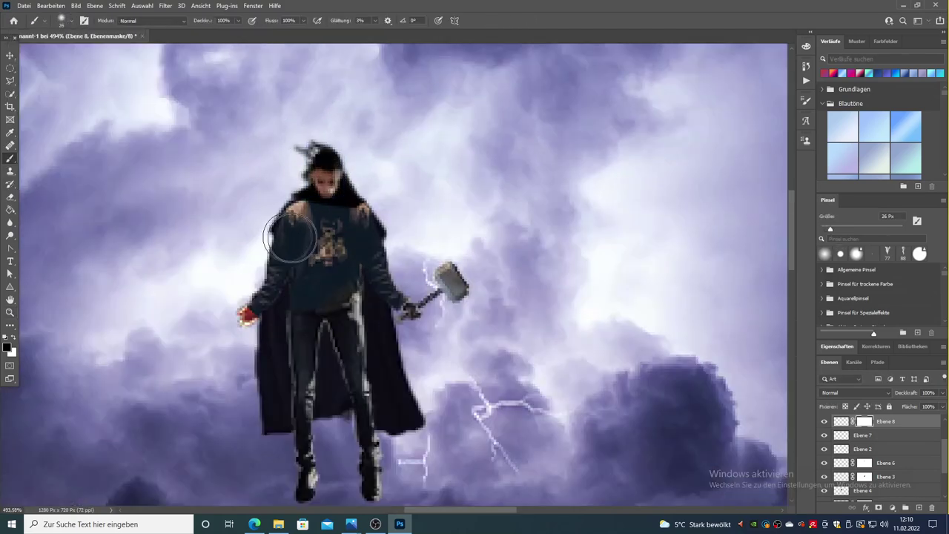
{"action": "scroll", "coordinate": [869, 445], "scroll_direction": "up", "scroll_amount": 3}
- Move the figure's layers into Gruppe 1
{"action": "left_click", "coordinate": [863, 420]}
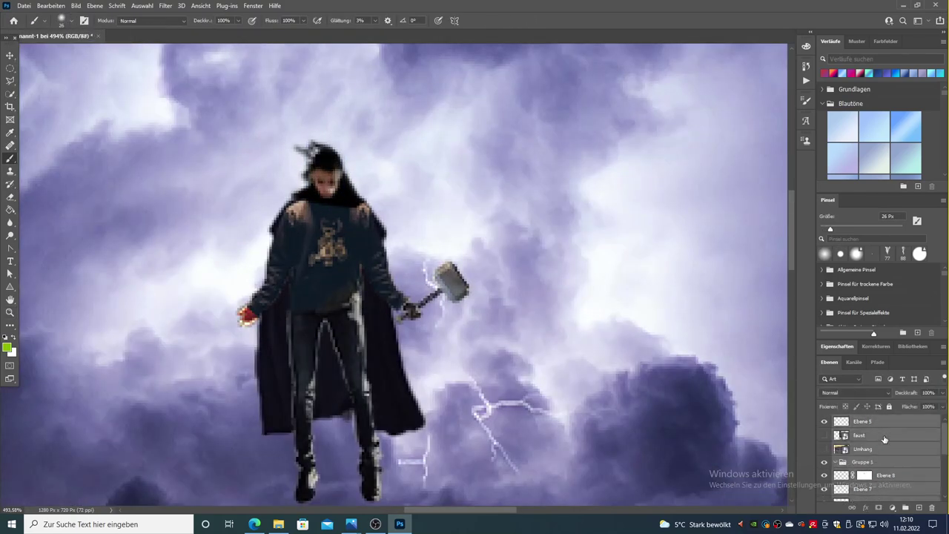
{"action": "left_click_drag", "start_coordinate": [868, 445], "coordinate": [871, 423]}
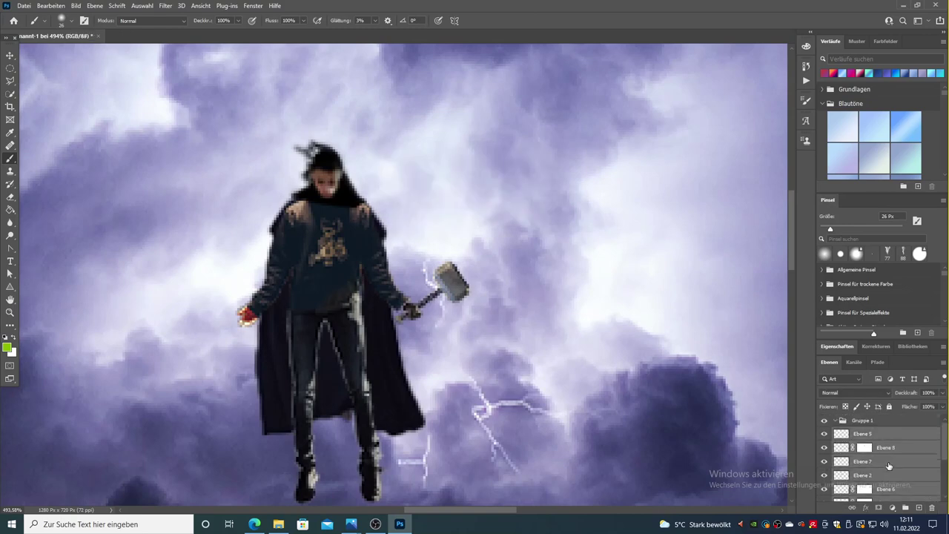
{"action": "right_click", "coordinate": [871, 423]}
{"action": "key", "text": "Escape"}
{"action": "key", "text": "w"}
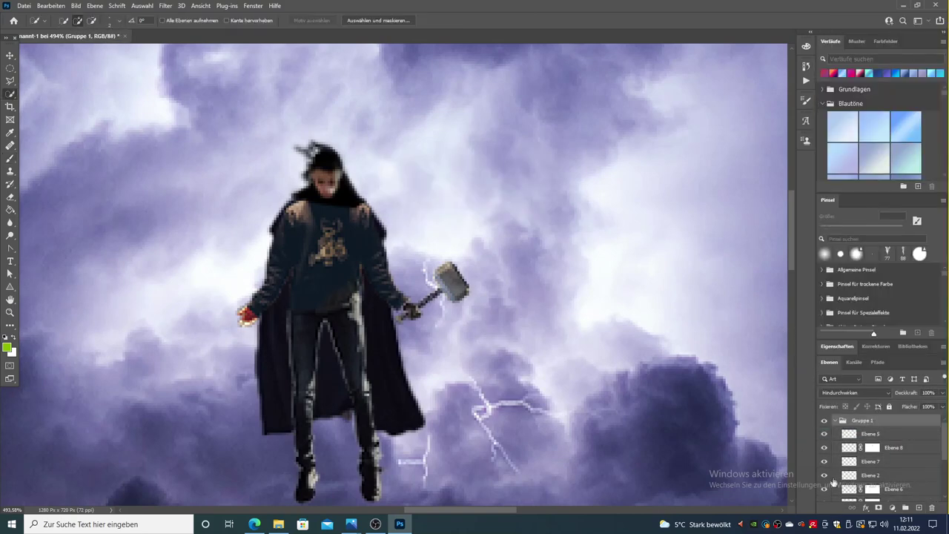
{"action": "scroll", "coordinate": [824, 481], "scroll_direction": "down", "scroll_amount": 2}
{"action": "key", "text": "m"}
{"action": "key", "text": "ctrl+e"}
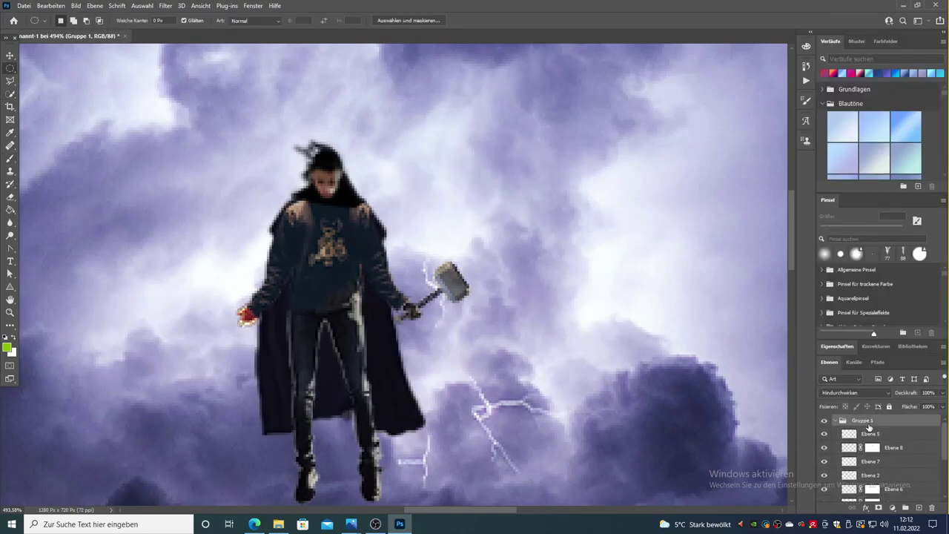
- Duplicate the figure group and darken the copy to black with Brightness/Contrast
{"action": "key", "text": "ctrl+j"}
{"action": "left_click", "coordinate": [76, 5]}
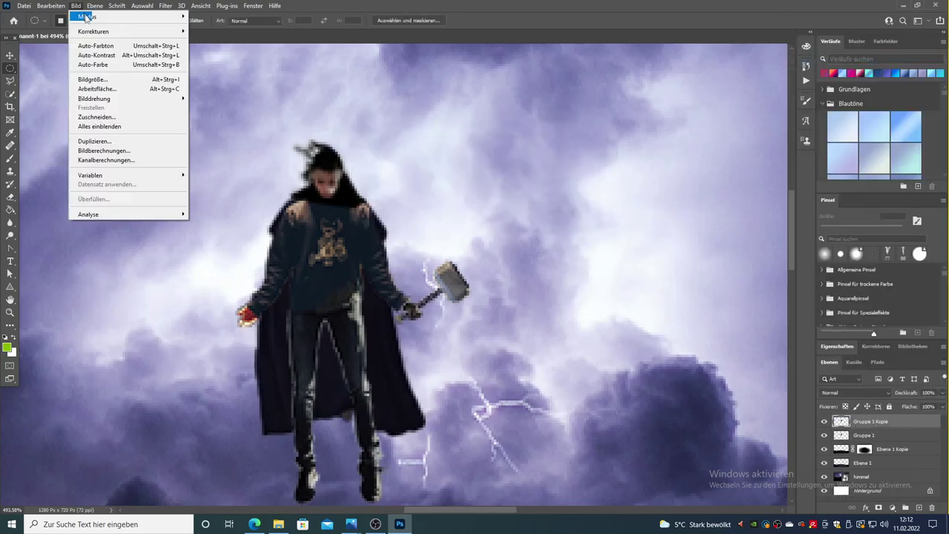
{"action": "left_click", "coordinate": [211, 27]}
{"action": "left_click", "coordinate": [524, 149]}
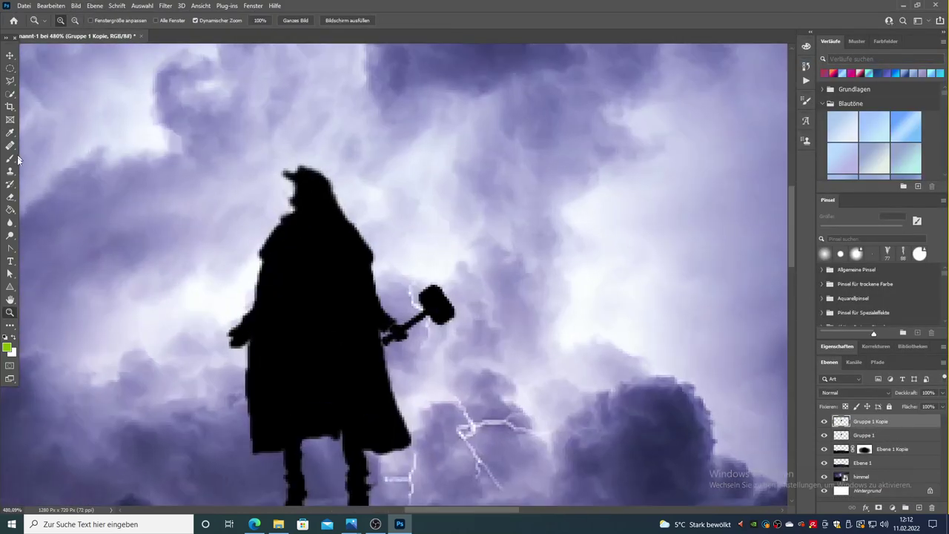
- Add a layer mask to the silhouette copy and move it below Gruppe 1
{"action": "key", "text": "b"}
{"action": "left_click", "coordinate": [823, 421]}
{"action": "left_click", "coordinate": [61, 20]}
{"action": "key", "text": "Escape"}
{"action": "key", "text": "ctrl+["}
{"action": "left_click", "coordinate": [879, 507]}
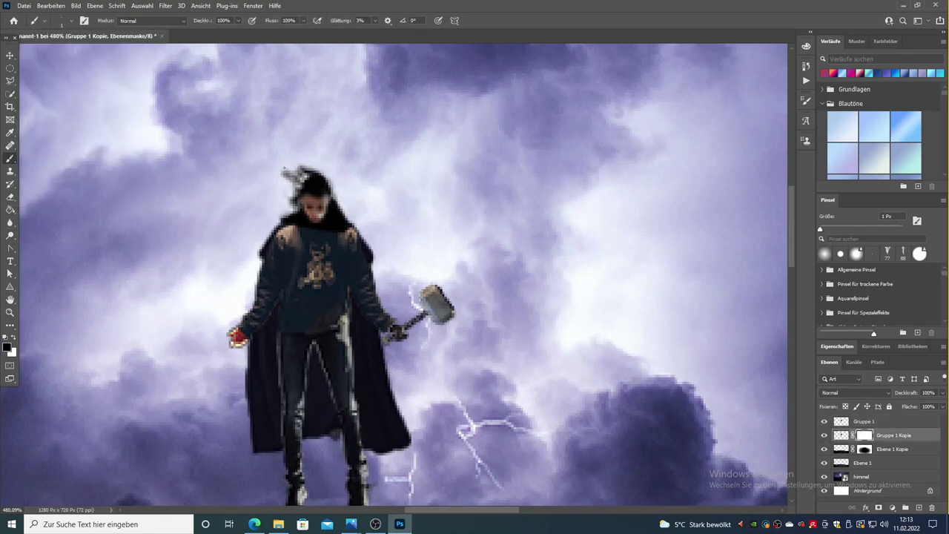
- Hide the original figure to inspect the silhouette and set brush opacity to 50%
{"action": "left_click", "coordinate": [824, 421]}
{"action": "scroll", "coordinate": [269, 119], "scroll_direction": "up", "scroll_amount": 3}
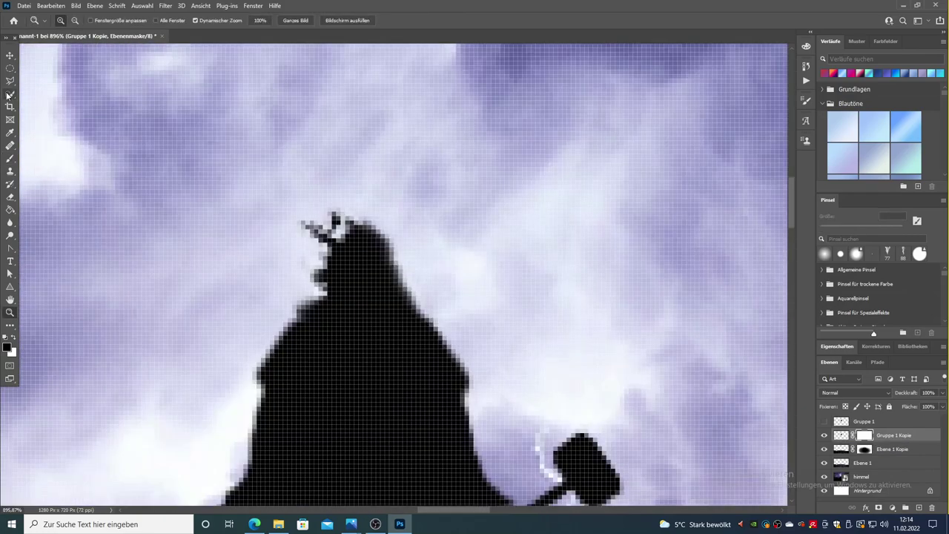
{"action": "key", "text": "h"}
{"action": "left_click_drag", "start_coordinate": [330, 225], "coordinate": [242, 245]}
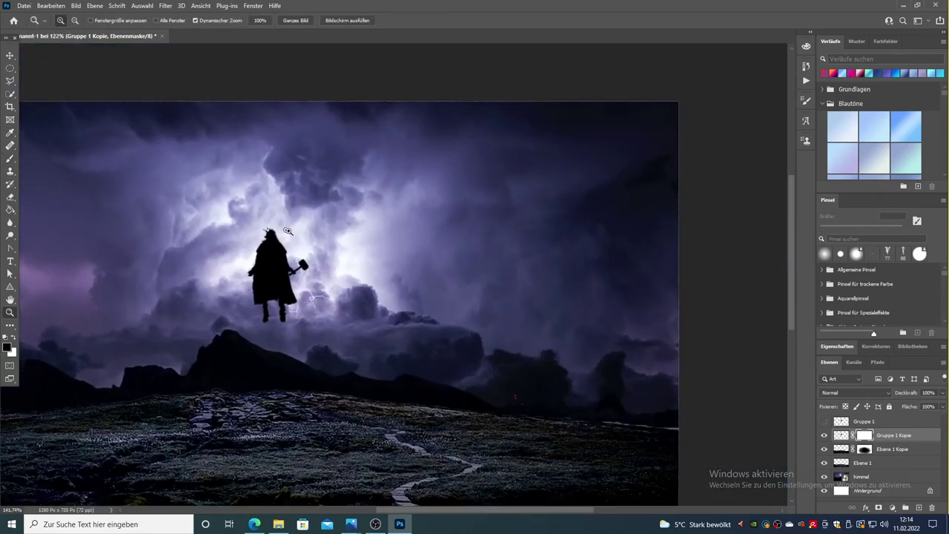
{"action": "key", "text": "5"}
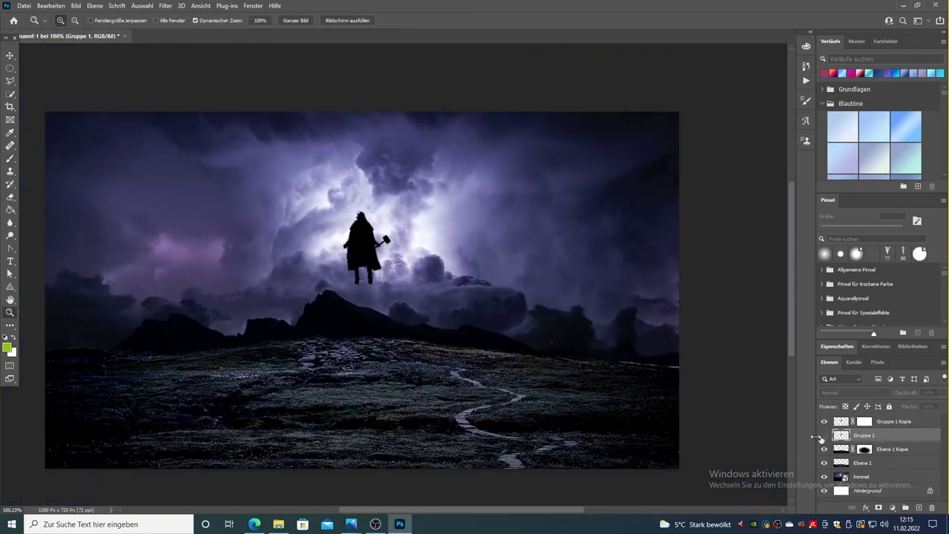
{"action": "key", "text": "b"}
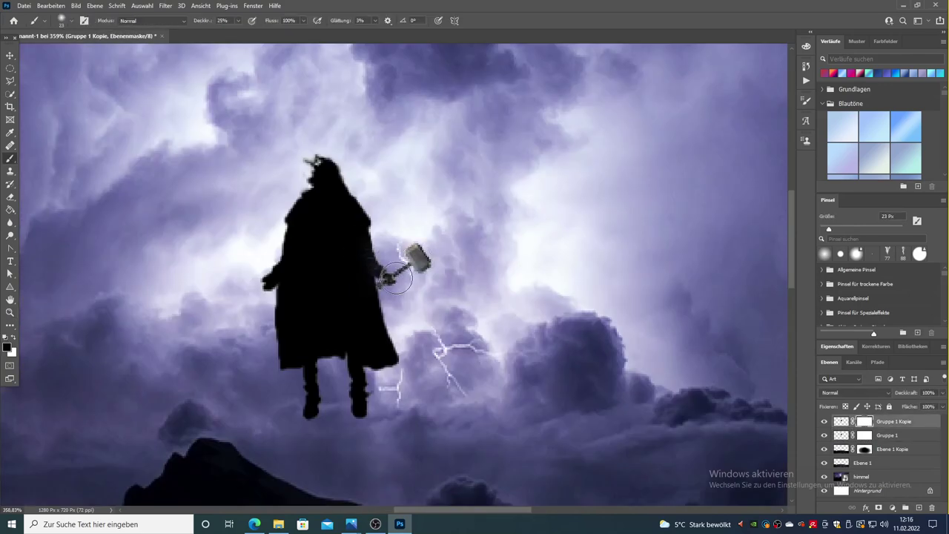
- Paint the Gruppe 1 Kopie mask with a 9 px brush at 15% opacity to reveal faint detail
{"action": "left_click_drag", "start_coordinate": [349, 300], "coordinate": [350, 263]}
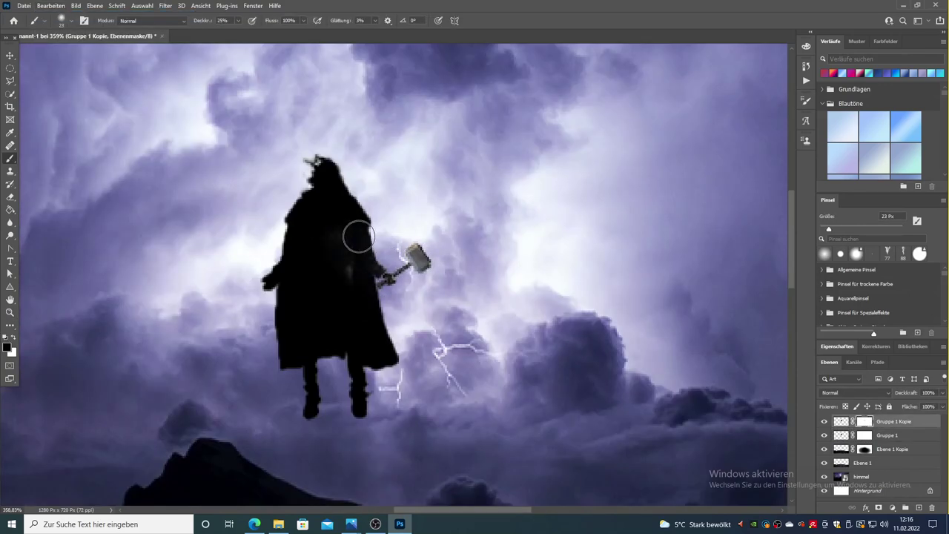
{"action": "left_click", "coordinate": [65, 7]}
{"action": "key", "text": "1"}
{"action": "key", "text": "5"}
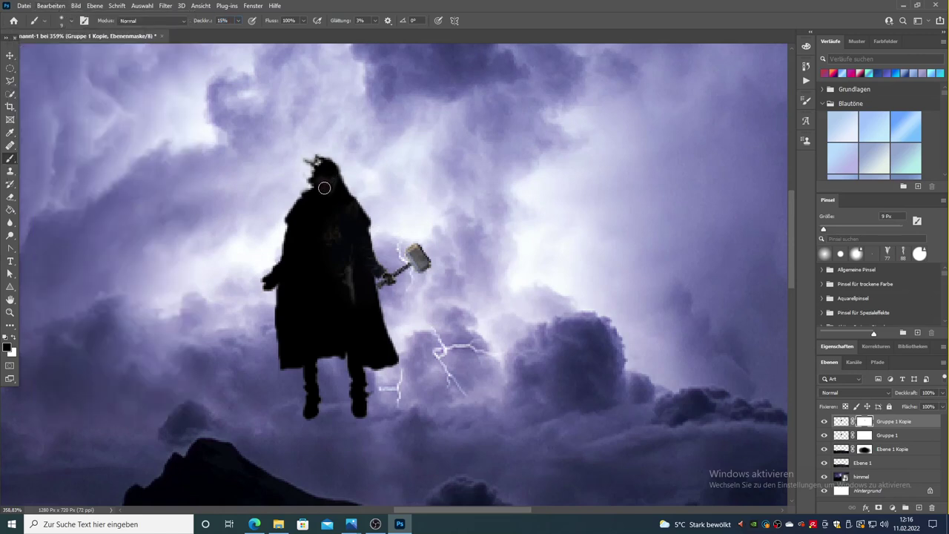
{"action": "key", "text": "alt+bracketleft"}
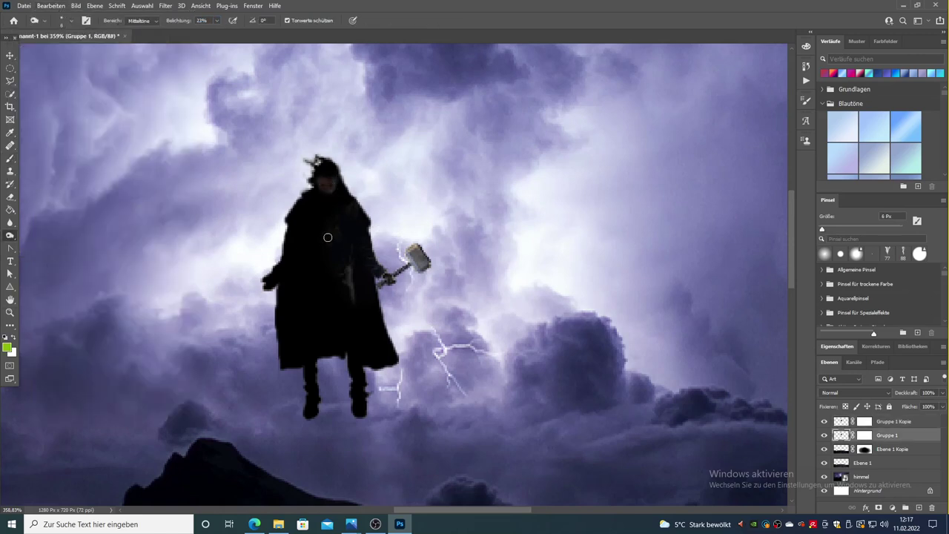
{"action": "key", "text": "alt+bracketright"}
{"action": "key", "text": "e"}
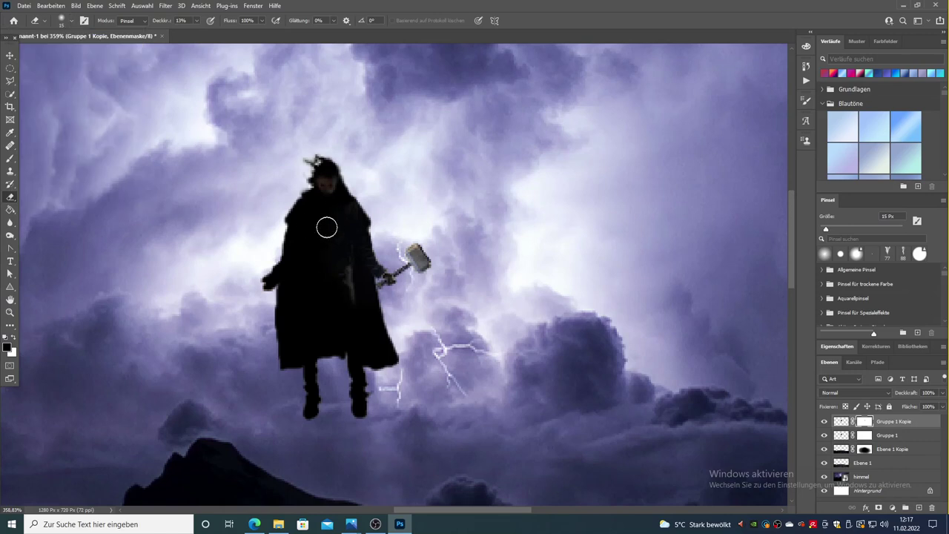
{"action": "key", "text": "o"}
{"action": "key", "text": "alt+bracketleft"}
- Add Ebene 2 and paint small light eye dots on the floating figure
{"action": "key", "text": "ctrl+shift+alt+n"}
{"action": "left_click", "coordinate": [9, 133]}
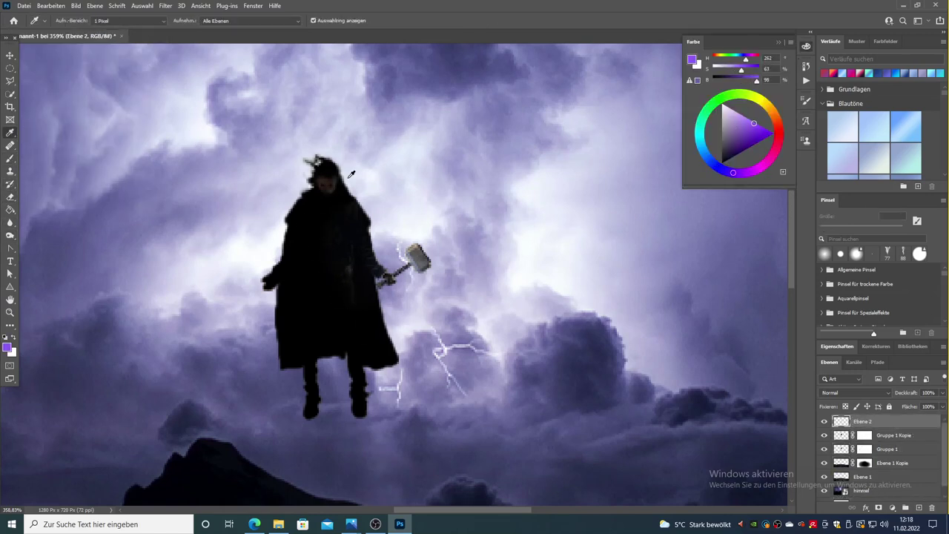
{"action": "key", "text": "b"}
{"action": "scroll", "coordinate": [323, 182], "scroll_direction": "up", "scroll_amount": 5}
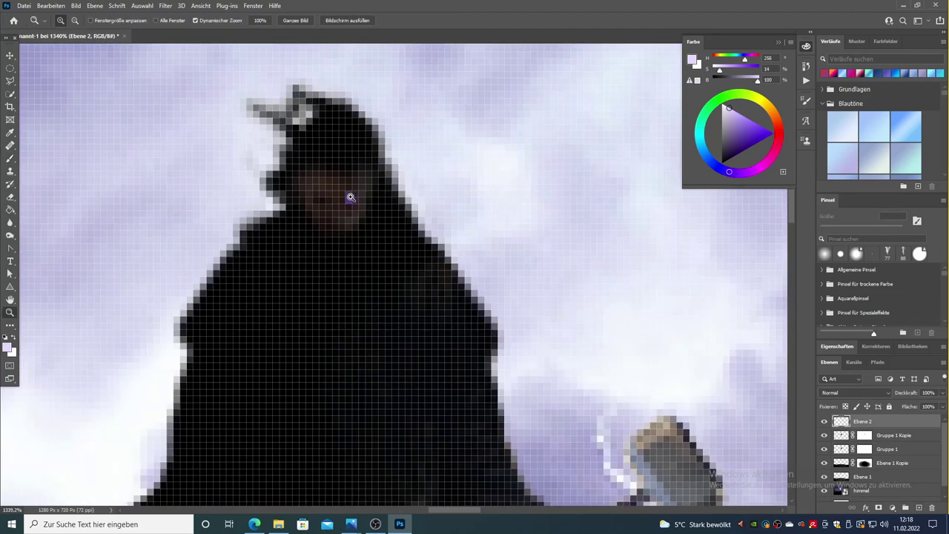
{"action": "key", "text": "ctrl+z"}
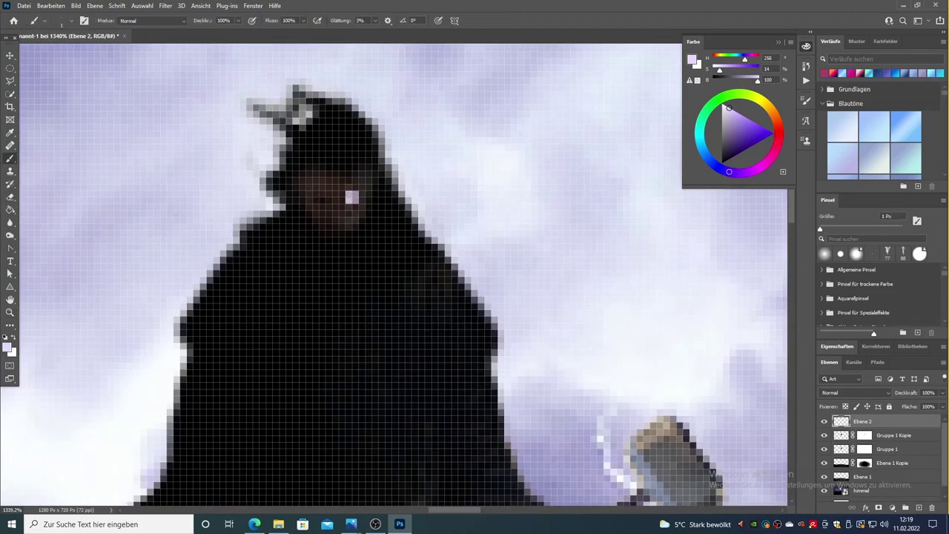
{"action": "key", "text": "e"}
{"action": "scroll", "coordinate": [319, 196], "scroll_direction": "down", "scroll_amount": 3}
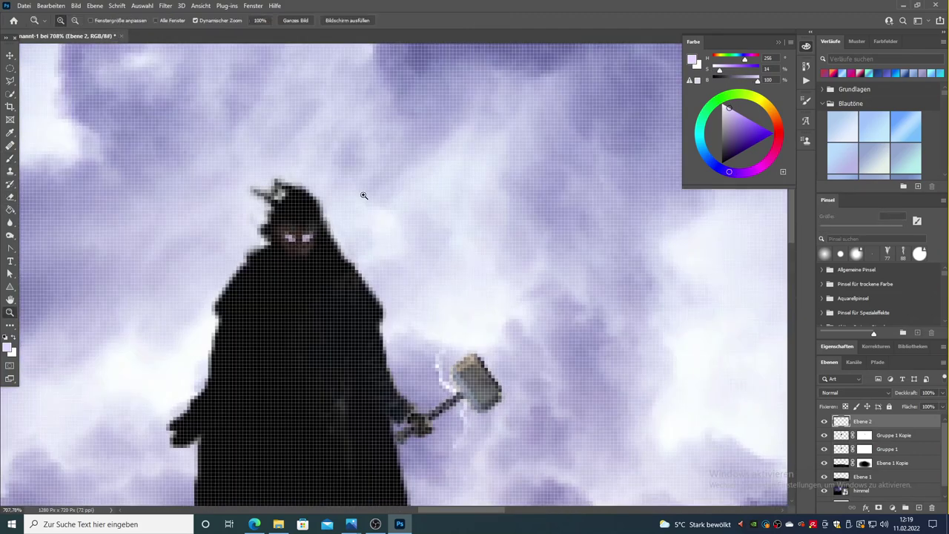
{"action": "key", "text": "b"}
{"action": "scroll", "coordinate": [53, 156], "scroll_direction": "down", "scroll_amount": 1}
- Switch to the Dodge tool on Gruppe 1 and zoom in around the figure
{"action": "right_click", "coordinate": [10, 235]}
{"action": "left_click", "coordinate": [52, 235]}
{"action": "left_click", "coordinate": [887, 449]}
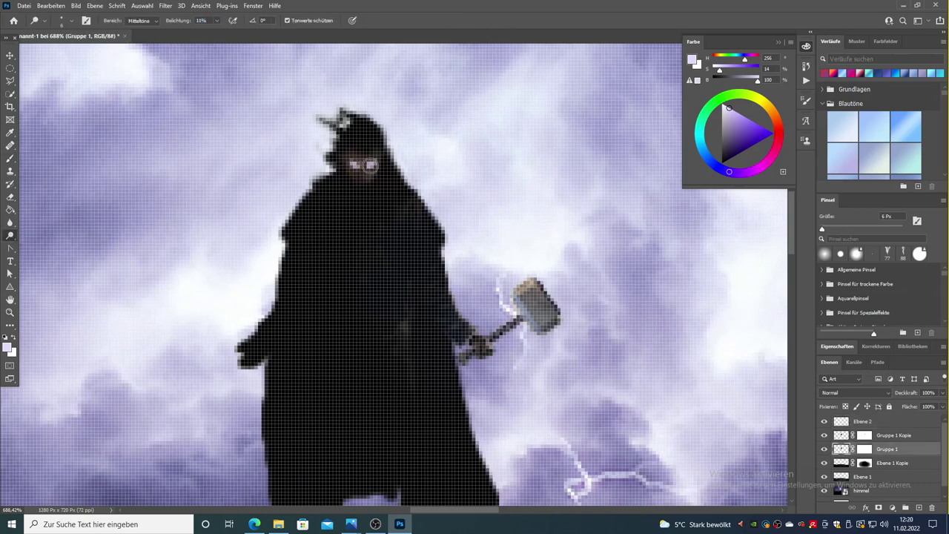
{"action": "key", "text": "z"}
{"action": "scroll", "coordinate": [357, 161], "scroll_direction": "down", "scroll_amount": 5}
{"action": "left_click", "coordinate": [865, 435]}
{"action": "scroll", "coordinate": [493, 240], "scroll_direction": "down", "scroll_amount": 2}
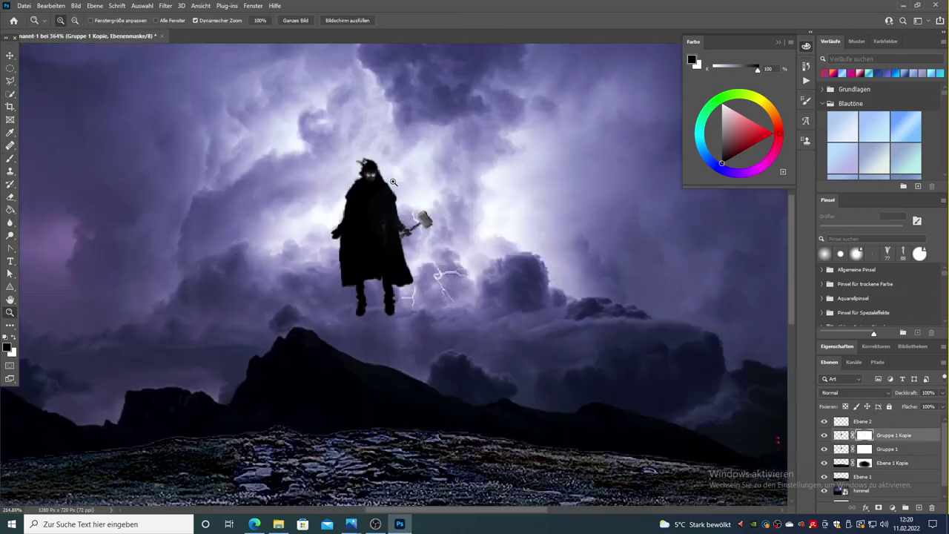
{"action": "scroll", "coordinate": [493, 241], "scroll_direction": "up", "scroll_amount": 5}
- Touch up the eye dots, alternating between brush and eraser
{"action": "key", "text": "b"}
{"action": "scroll", "coordinate": [426, 185], "scroll_direction": "down", "scroll_amount": 2}
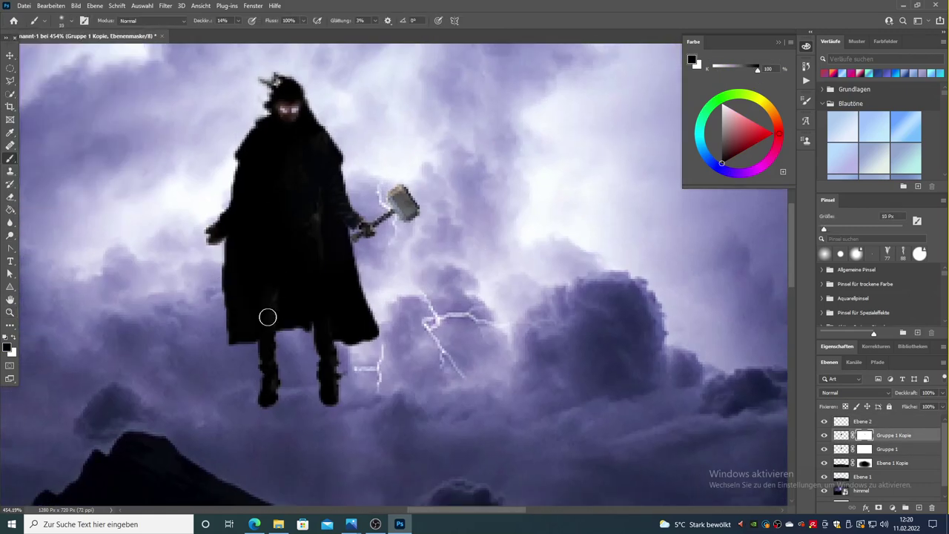
{"action": "key", "text": "e"}
{"action": "key", "text": "b"}
{"action": "key", "text": "e"}
{"action": "key", "text": "b"}
{"action": "key", "text": "alt+["}
- Target Gruppe 1's pixels instead of its mask for toning
{"action": "key", "text": "z"}
{"action": "left_click", "coordinate": [303, 264]}
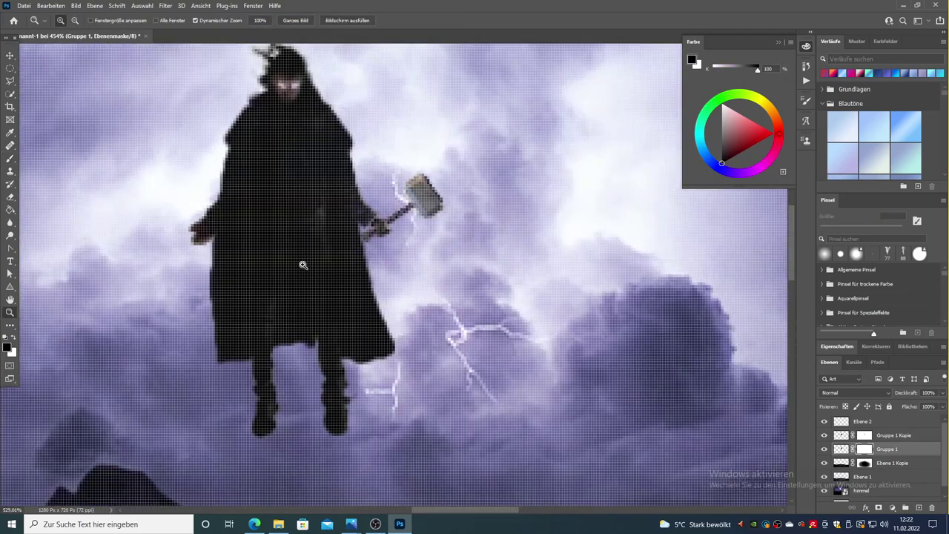
{"action": "scroll", "coordinate": [302, 265], "scroll_direction": "down", "scroll_amount": 1}
{"action": "key", "text": "b"}
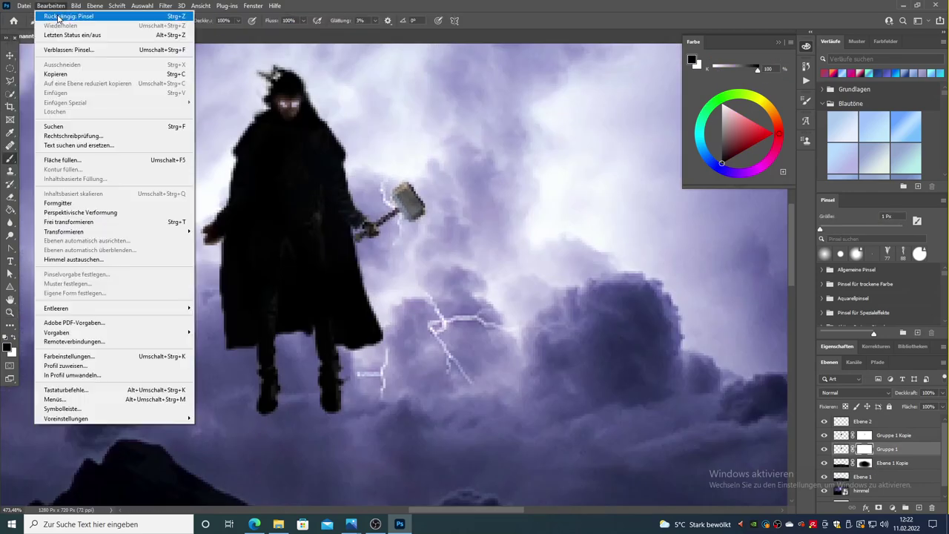
{"action": "key", "text": "ctrl+2"}
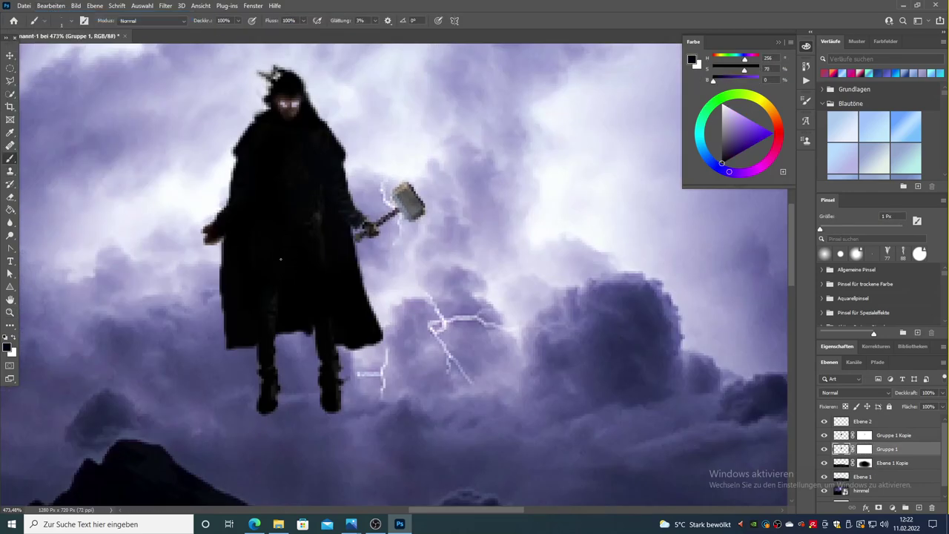
{"action": "scroll", "coordinate": [512, 312], "scroll_direction": "down", "scroll_amount": 3}
{"action": "scroll", "coordinate": [512, 312], "scroll_direction": "up", "scroll_amount": 2}
- Paint the silhouette copy's mask with a 28 px brush at 53% opacity
{"action": "key", "text": "alt+]"}
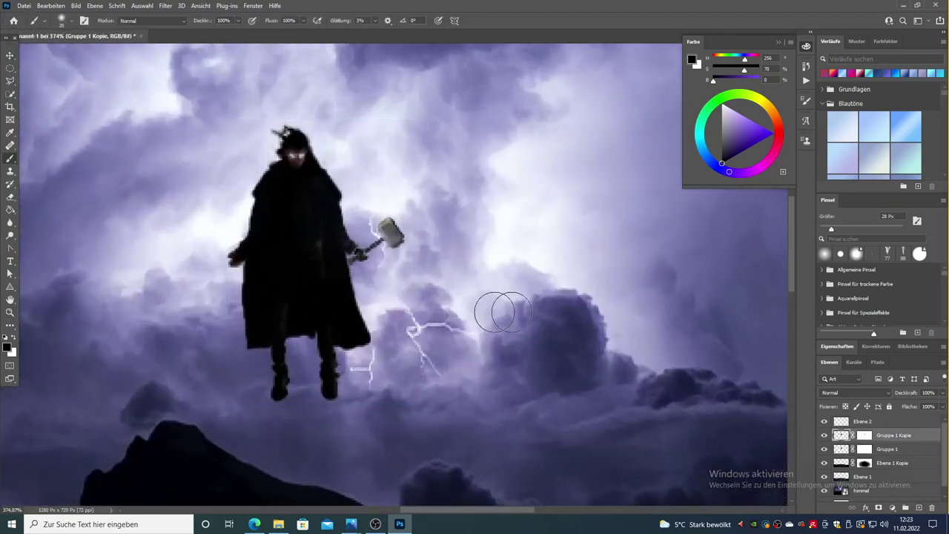
{"action": "key", "text": "alt+["}
{"action": "left_click", "coordinate": [857, 407]}
{"action": "key", "text": "Return"}
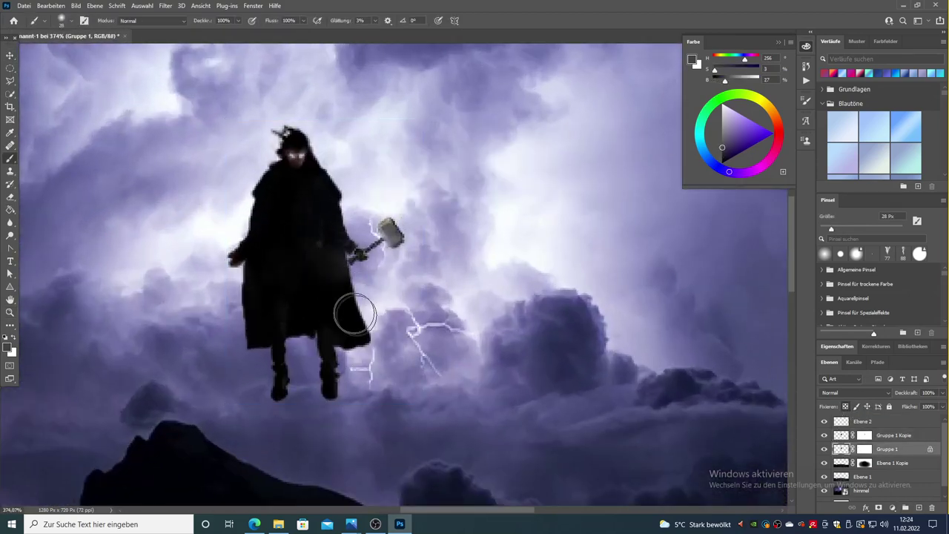
{"action": "key", "text": "alt+]"}
{"action": "key", "text": "5"}
{"action": "key", "text": "3"}
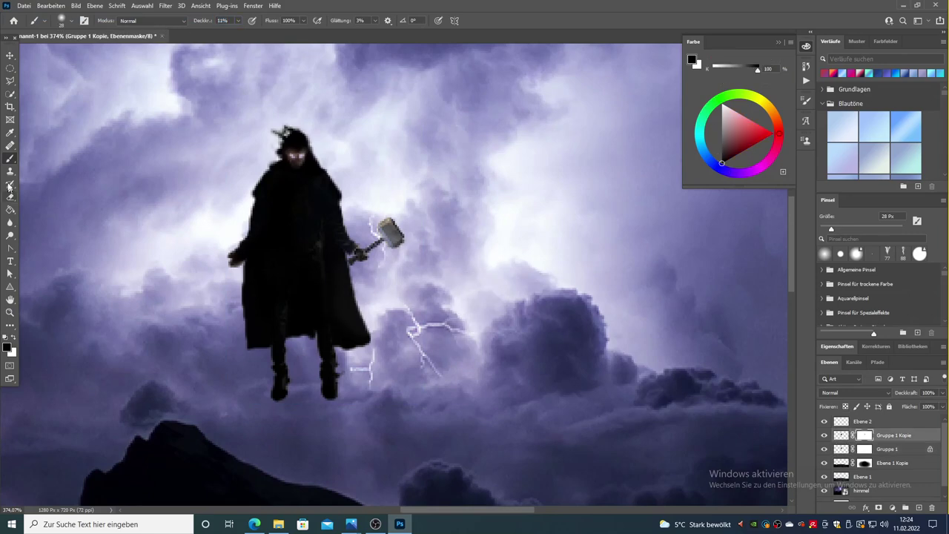
{"action": "key", "text": "alt+["}
- Apply a Color Balance adjustment to Gruppe 1 and zoom out on the scene
{"action": "key", "text": "ctrl+b"}
{"action": "left_click", "coordinate": [685, 139]}
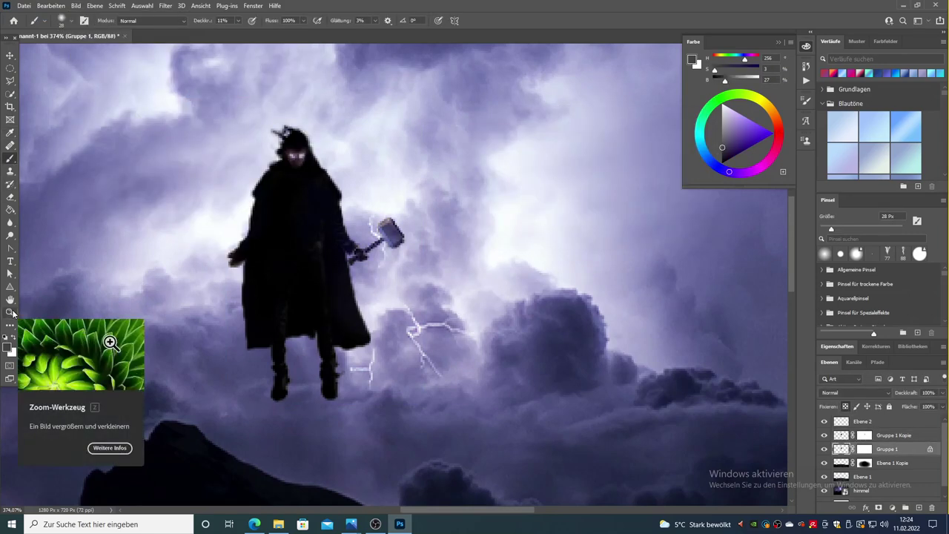
{"action": "left_click", "coordinate": [10, 311]}
{"action": "left_click_drag", "start_coordinate": [385, 296], "coordinate": [348, 296]}
- Load the Blitze-0002 lightning brush with a light lavender paint colour
{"action": "scroll", "coordinate": [852, 296], "scroll_direction": "down", "scroll_amount": 3}
{"action": "left_click", "coordinate": [843, 296]}
{"action": "left_click", "coordinate": [888, 304]}
{"action": "left_click", "coordinate": [394, 217], "text": "alt"}
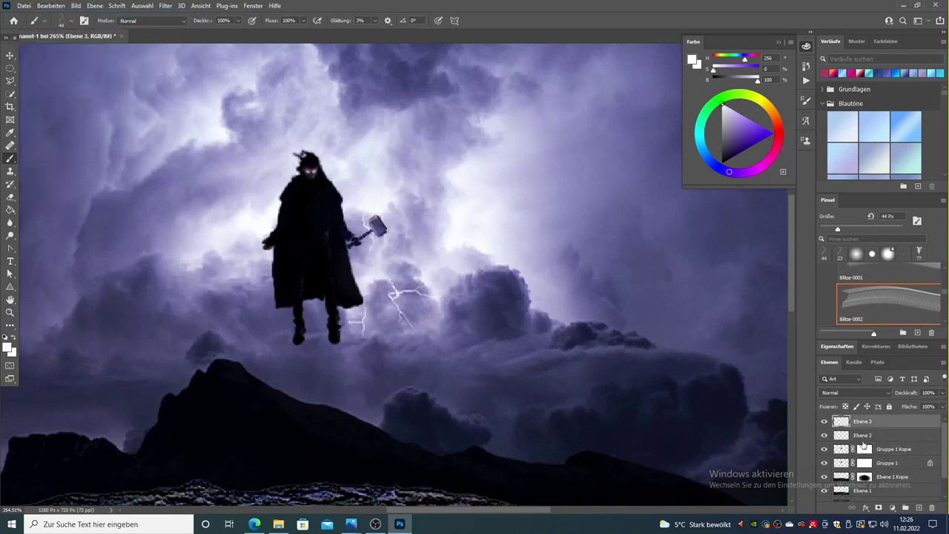
- Stamp a white lightning bolt near the hammer and scale it to about 48%
{"action": "left_click", "coordinate": [407, 218]}
{"action": "key", "text": "v"}
{"action": "left_click_drag", "start_coordinate": [390, 242], "coordinate": [379, 234]}
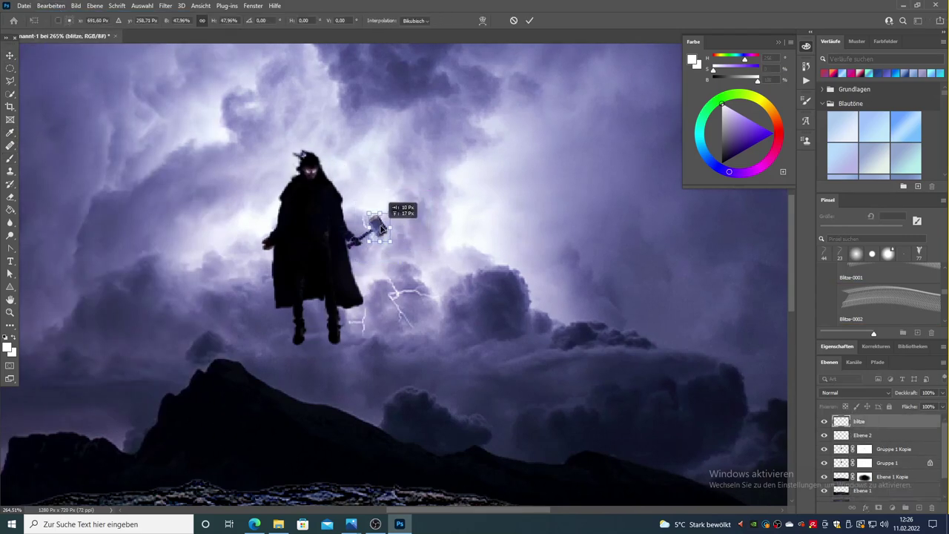
{"action": "left_click_drag", "start_coordinate": [411, 210], "coordinate": [366, 242]}
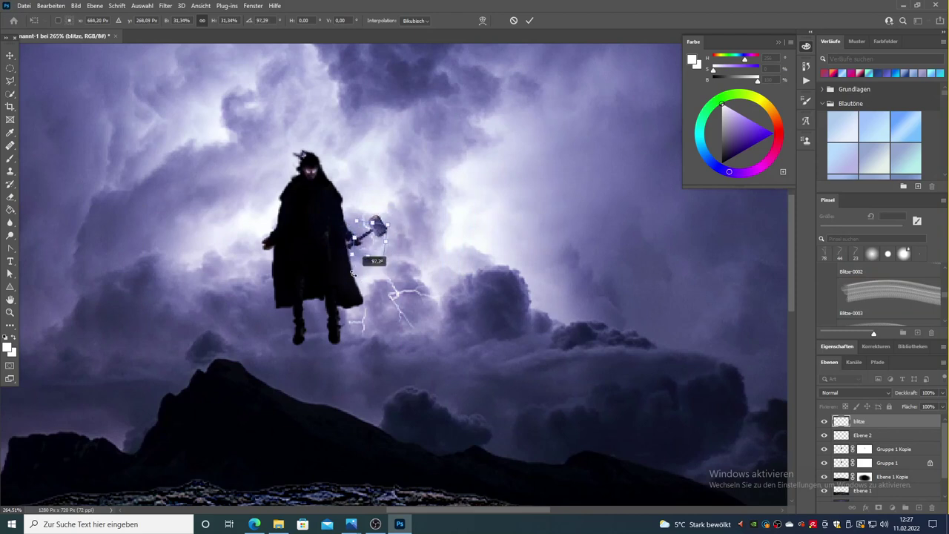
{"action": "key", "text": "Return"}
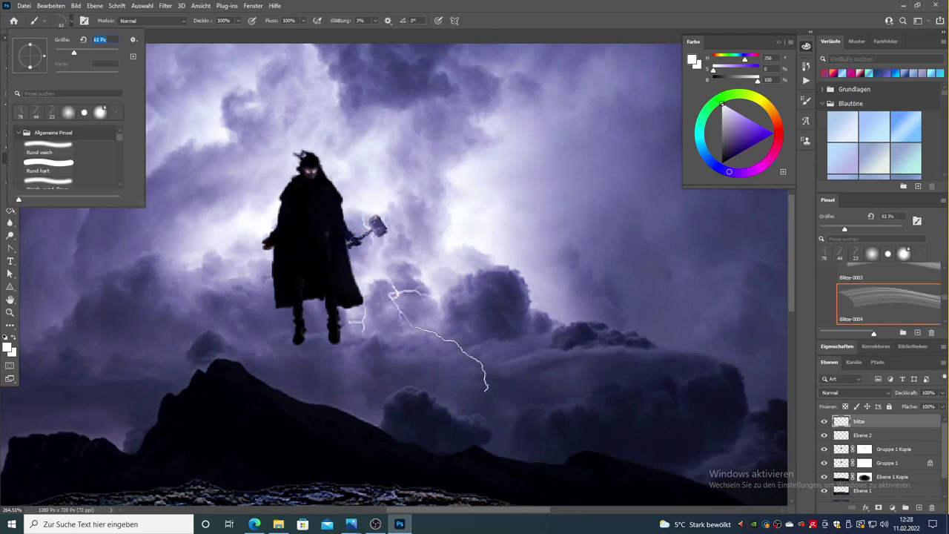
{"action": "left_click_drag", "start_coordinate": [449, 212], "coordinate": [415, 223]}
- Stamp a small lightning stroke onto the sky and lasso the new piece
{"action": "key", "text": "Escape"}
{"action": "key", "text": "b"}
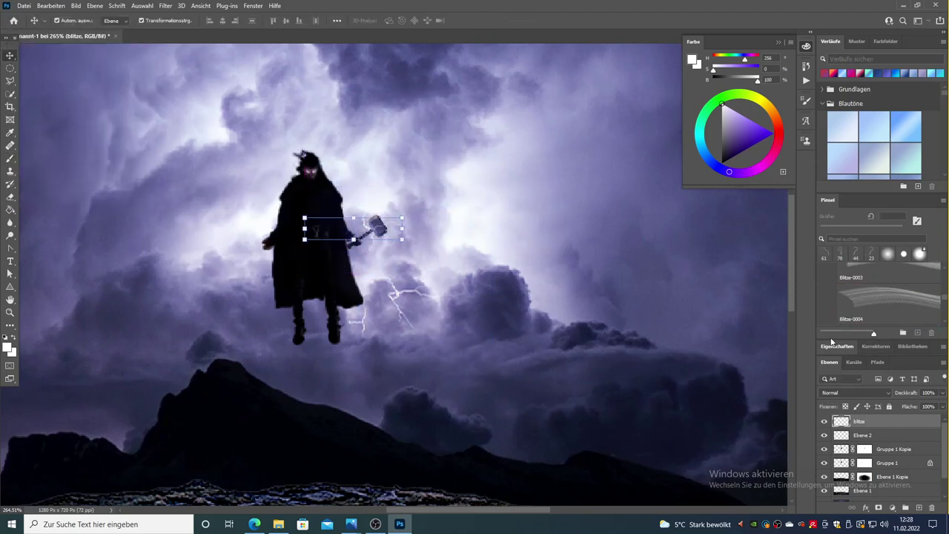
{"action": "right_click", "coordinate": [447, 323]}
{"action": "key", "text": "Escape"}
{"action": "key", "text": "l"}
{"action": "left_click_drag", "start_coordinate": [484, 198], "coordinate": [484, 200]}
{"action": "left_click", "coordinate": [50, 5]}
- Warp the lightning piece and move it onto the hammer
{"action": "left_click", "coordinate": [82, 229]}
{"action": "mouse_move", "coordinate": [502, 280]}
{"action": "left_mouse_down"}
{"action": "mouse_move", "coordinate": [474, 257]}
{"action": "mouse_move", "coordinate": [487, 284]}
{"action": "left_mouse_up"}
{"action": "key", "text": "Return"}
{"action": "key", "text": "v"}
{"action": "left_click", "coordinate": [530, 249]}
{"action": "left_click", "coordinate": [52, 7]}
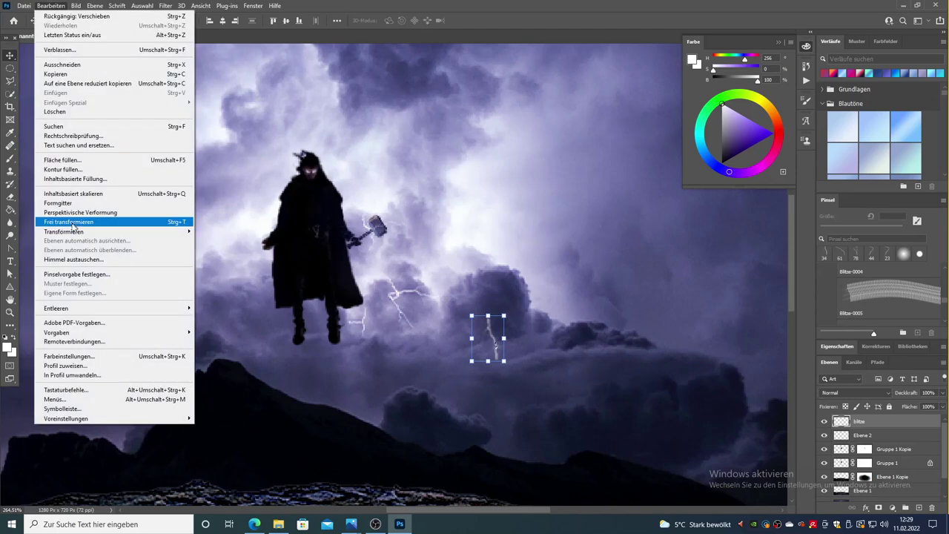
{"action": "left_click", "coordinate": [222, 236]}
{"action": "left_click_drag", "start_coordinate": [482, 341], "coordinate": [386, 230]}
{"action": "key", "text": "Return"}
- Rotate the lightning piece about 91° around the hammer and commit
{"action": "key", "text": "ctrl+t"}
{"action": "left_click_drag", "start_coordinate": [351, 188], "coordinate": [395, 199]}
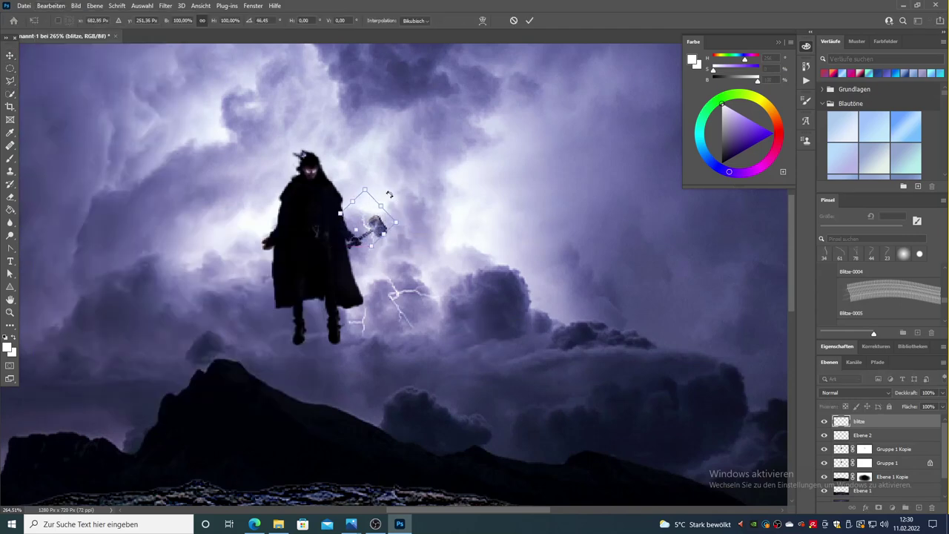
{"action": "key", "text": "Return"}
{"action": "scroll", "coordinate": [376, 232], "scroll_direction": "up", "scroll_amount": 2}
- Brighten a lassoed part of the figure with Exposure +0,81, then deselect
{"action": "key", "text": "o"}
{"action": "key", "text": "l"}
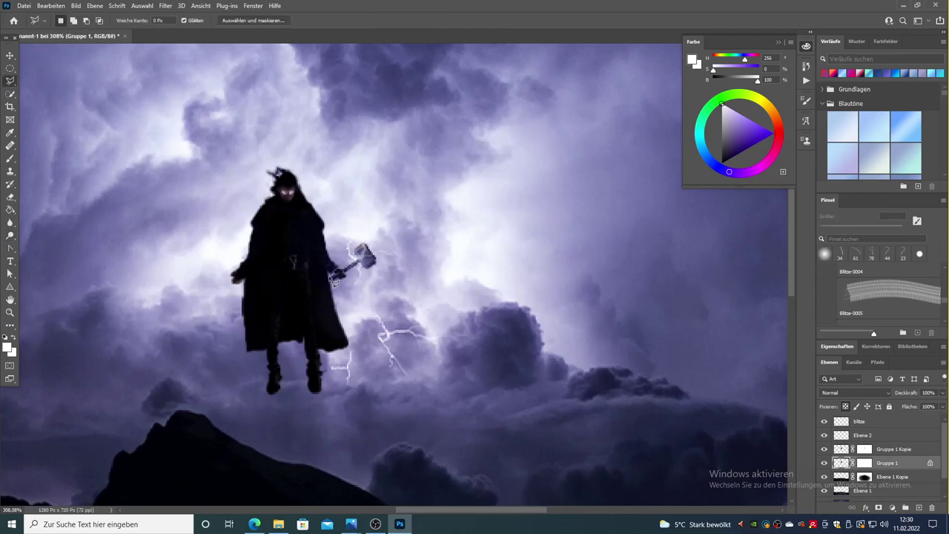
{"action": "left_click", "coordinate": [75, 5]}
{"action": "left_click", "coordinate": [112, 34]}
{"action": "left_click", "coordinate": [237, 82]}
{"action": "left_click_drag", "start_coordinate": [524, 172], "coordinate": [532, 178]}
{"action": "left_click", "coordinate": [626, 142]}
{"action": "key", "text": "ctrl+d"}
{"action": "key", "text": "z"}
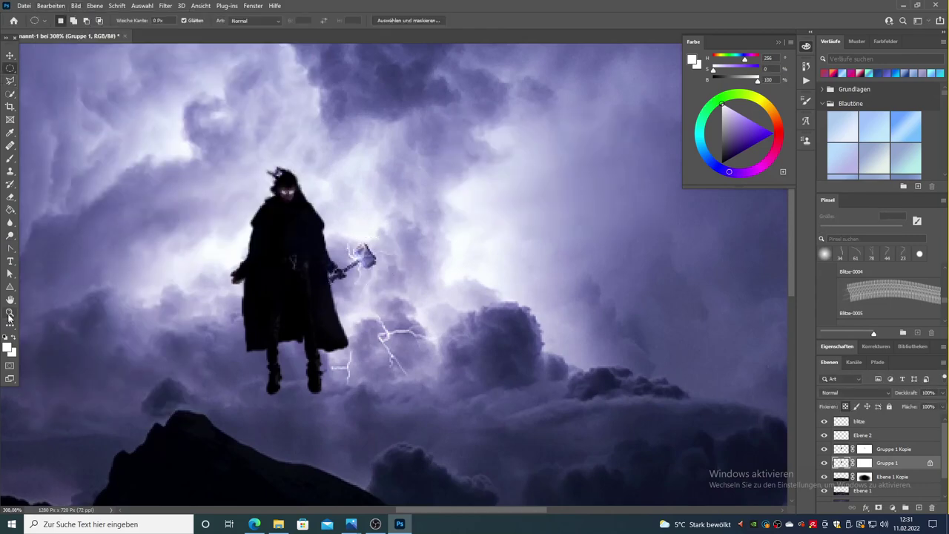
{"action": "scroll", "coordinate": [274, 171], "scroll_direction": "up", "scroll_amount": 1}
- Paint a light purple glow on a new layer and lower its opacity to 46%
{"action": "key", "text": "ctrl+shift+alt+n"}
{"action": "key", "text": "b"}
{"action": "left_click", "coordinate": [377, 273], "text": "alt"}
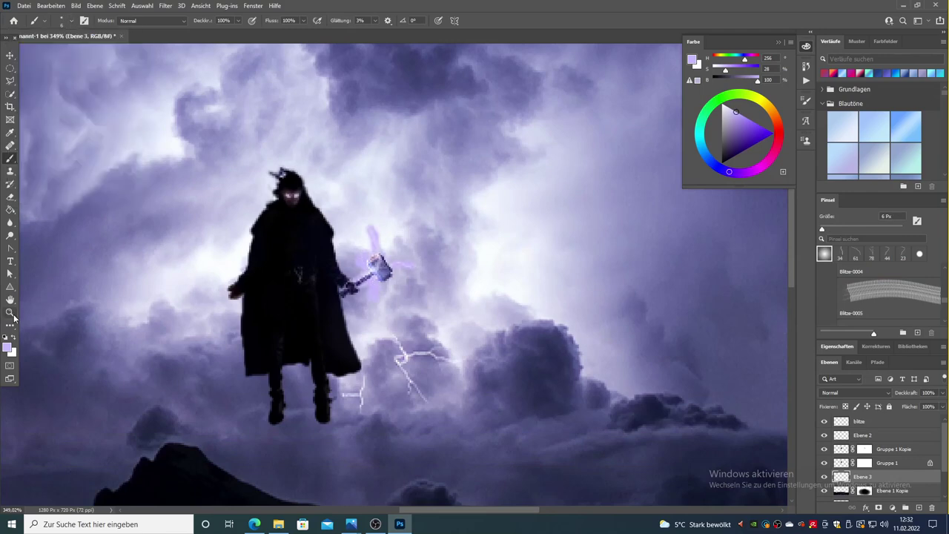
{"action": "key", "text": "z"}
{"action": "key", "text": "ctrl+minus"}
{"action": "key", "text": "4"}
{"action": "key", "text": "6"}
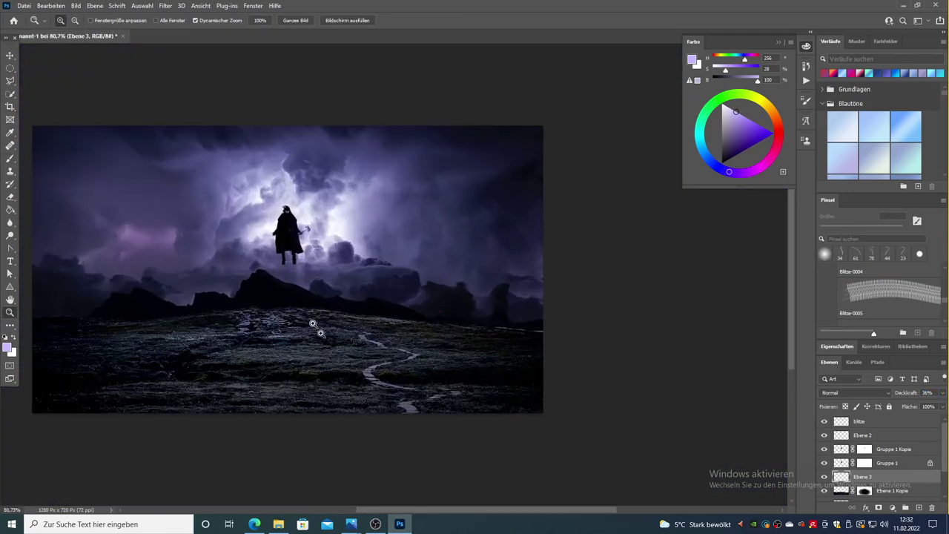
{"action": "left_click_drag", "start_coordinate": [189, 306], "coordinate": [380, 268]}
{"action": "scroll", "coordinate": [378, 348], "scroll_direction": "down", "scroll_amount": 1}
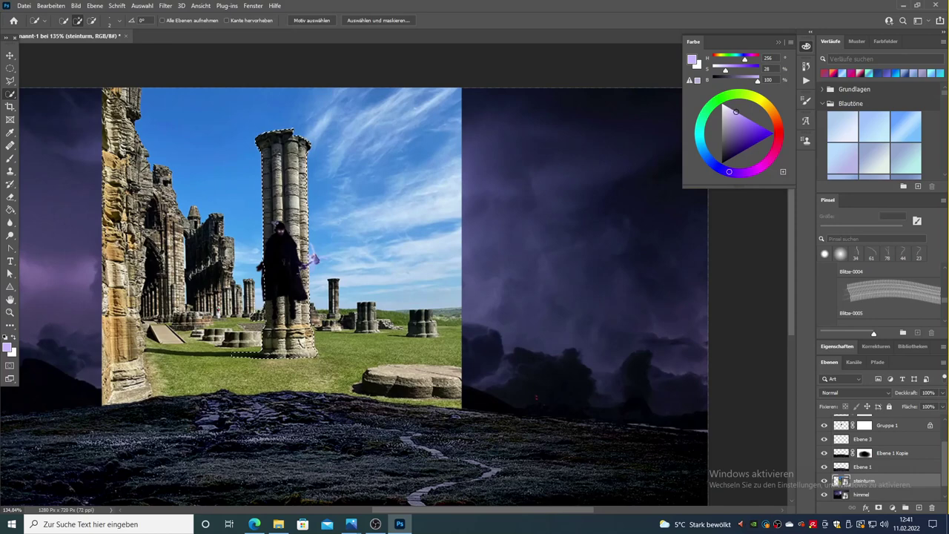
- Copy the selected column to its own layer, tilt it, and bring it in front of the ground
{"action": "right_click", "coordinate": [289, 198]}
{"action": "left_click", "coordinate": [349, 275]}
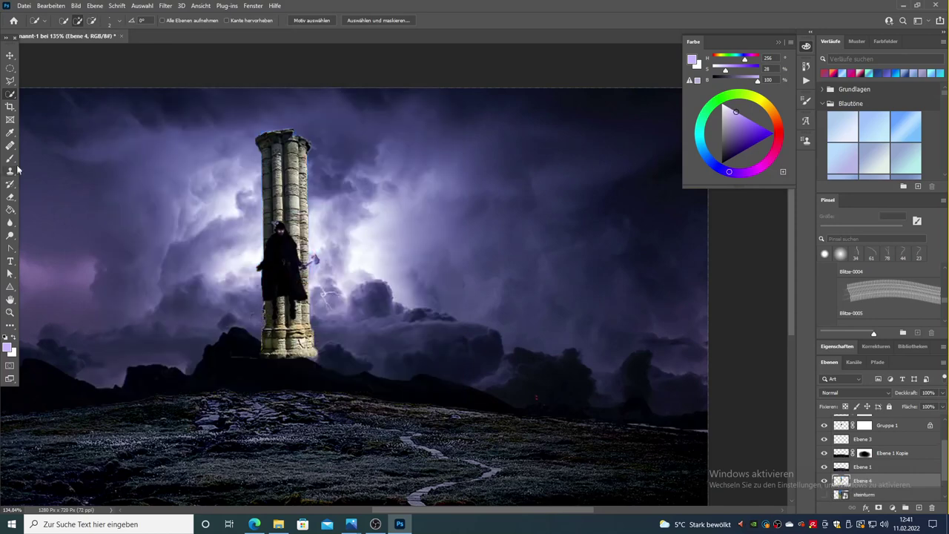
{"action": "left_click", "coordinate": [11, 196]}
{"action": "left_click", "coordinate": [12, 57]}
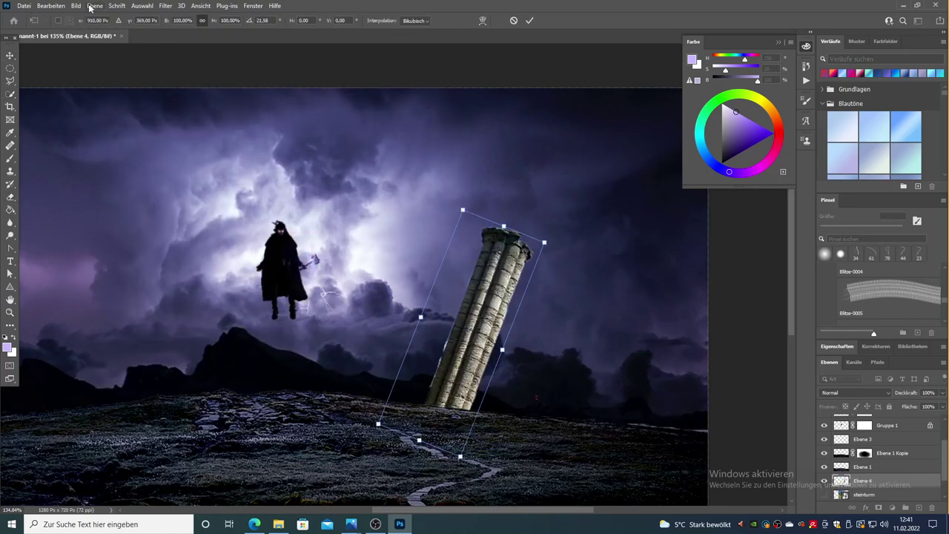
{"action": "mouse_move", "coordinate": [474, 319]}
{"action": "left_mouse_down"}
{"action": "mouse_move", "coordinate": [578, 319]}
{"action": "mouse_move", "coordinate": [74, 341]}
{"action": "left_mouse_up"}
{"action": "key", "text": "ctrl+bracketright"}
{"action": "key", "text": "ctrl+bracketright"}
{"action": "scroll", "coordinate": [337, 315], "scroll_direction": "down", "scroll_amount": 3}
- Move the tilted column to the far left with Free Transform
{"action": "key", "text": "ctrl+t"}
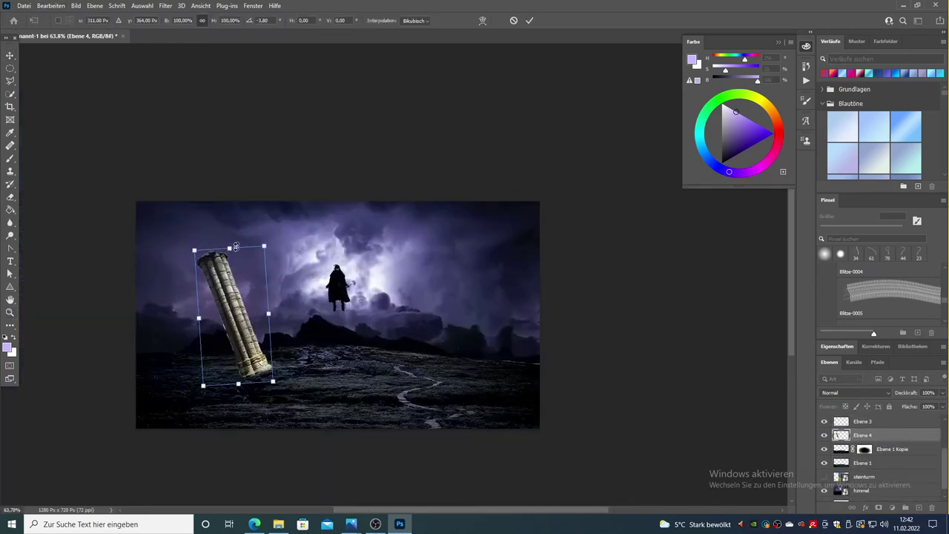
{"action": "left_click_drag", "start_coordinate": [222, 244], "coordinate": [178, 230]}
{"action": "key", "text": "Return"}
{"action": "left_click", "coordinate": [75, 5]}
- Desaturate the column with Hue/Saturation
{"action": "left_click", "coordinate": [220, 83]}
{"action": "left_click_drag", "start_coordinate": [672, 186], "coordinate": [601, 186]}
{"action": "key", "text": "Return"}
{"action": "left_click", "coordinate": [76, 5]}
- Lasso along the column's left edge to clean up its outline
{"action": "key", "text": "Escape"}
{"action": "key", "text": "b"}
{"action": "scroll", "coordinate": [154, 231], "scroll_direction": "up", "scroll_amount": 6}
{"action": "left_click", "coordinate": [63, 20]}
{"action": "key", "text": "Escape"}
{"action": "key", "text": "e"}
{"action": "key", "text": "l"}
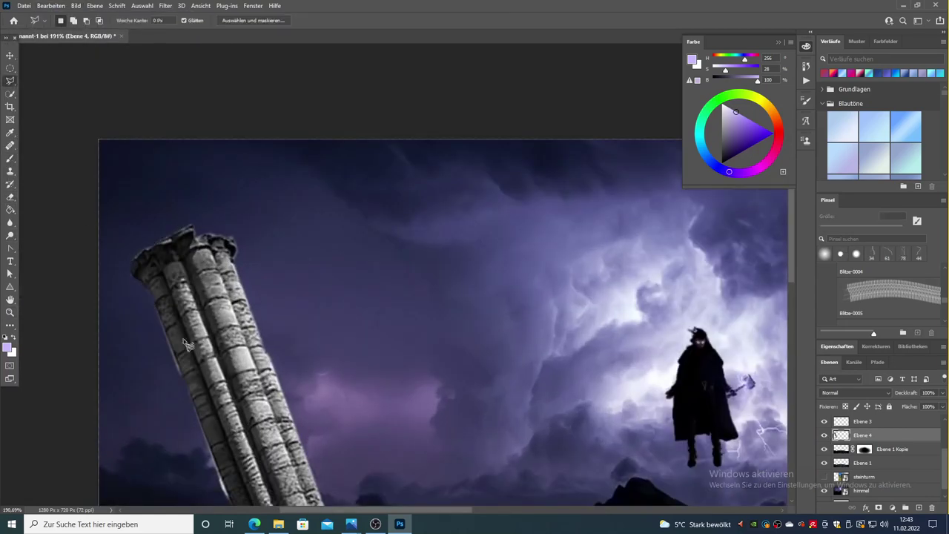
{"action": "left_click_drag", "start_coordinate": [215, 463], "coordinate": [268, 416]}
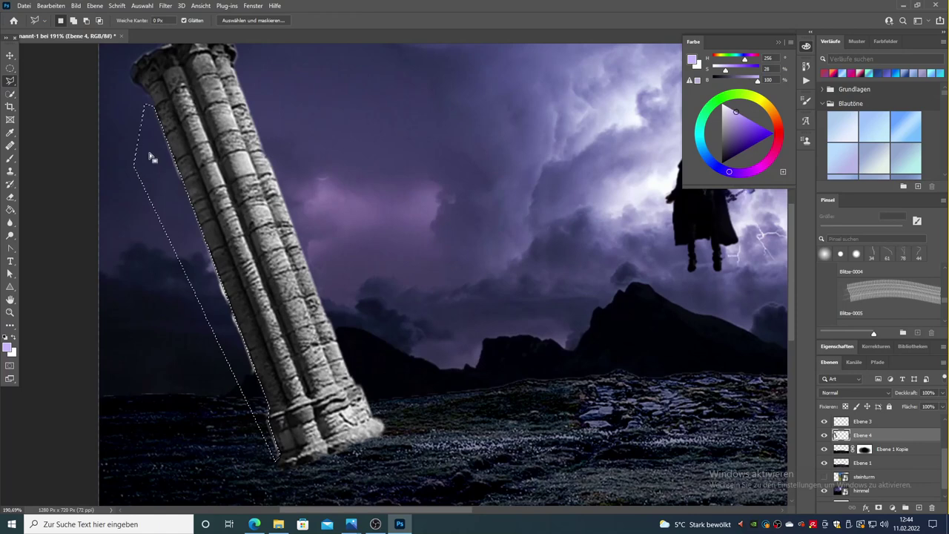
{"action": "left_click_drag", "start_coordinate": [284, 459], "coordinate": [158, 174]}
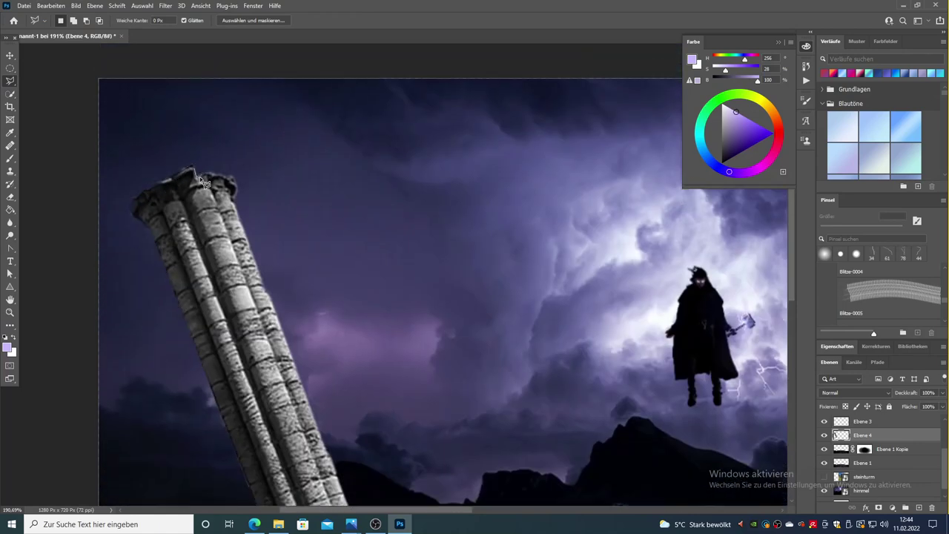
{"action": "key", "text": "ctrl+0"}
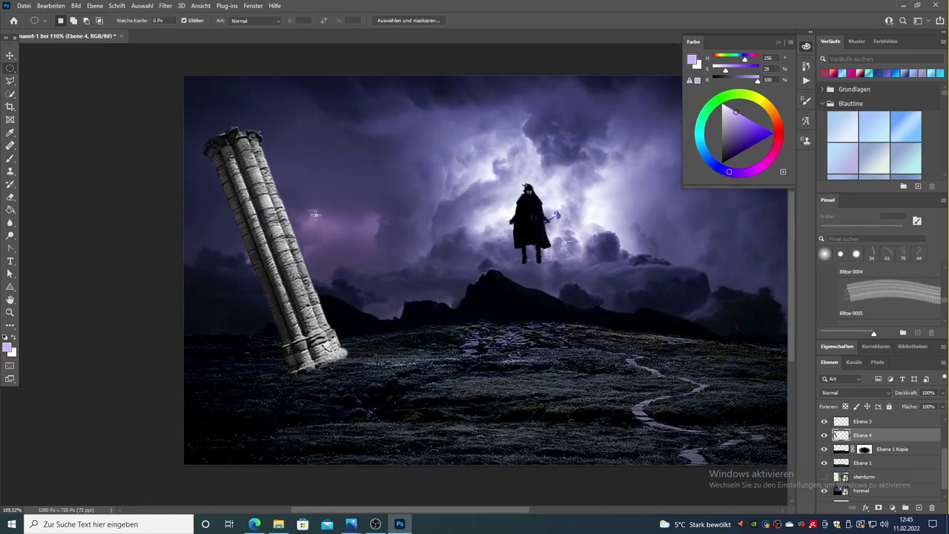
- Duplicate the column layer and darken the copy with an Exposure adjustment
{"action": "key", "text": "Return"}
{"action": "left_click", "coordinate": [75, 6]}
{"action": "left_click", "coordinate": [223, 74]}
{"action": "left_click_drag", "start_coordinate": [527, 169], "coordinate": [512, 169]}
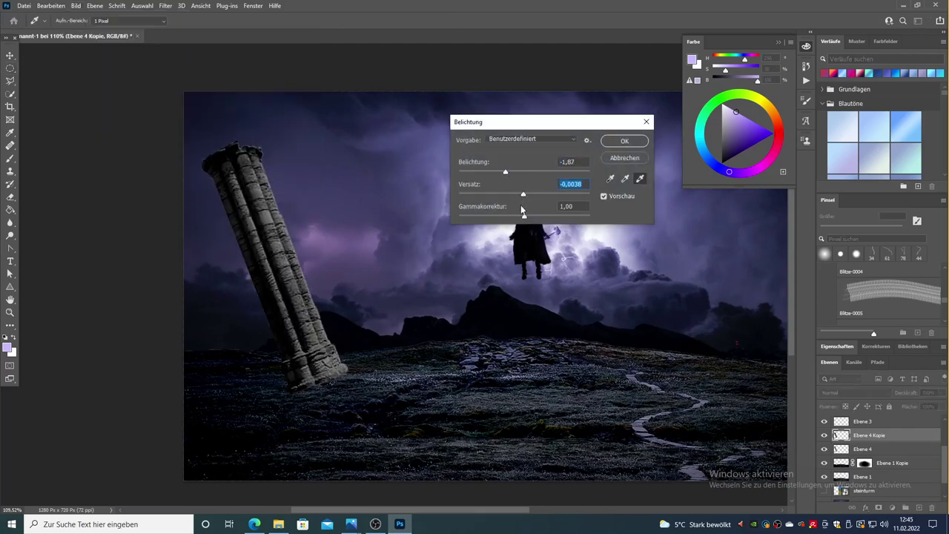
{"action": "left_click", "coordinate": [625, 137]}
- Move the column down slightly and blend its base with a soft black mask brush
{"action": "key", "text": "v"}
{"action": "left_click_drag", "start_coordinate": [313, 172], "coordinate": [314, 201]}
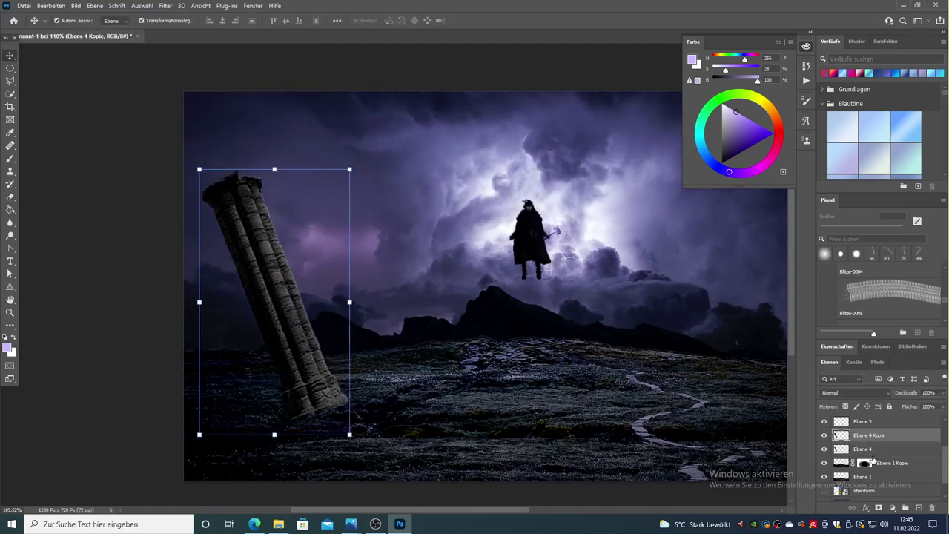
{"action": "key", "text": "b"}
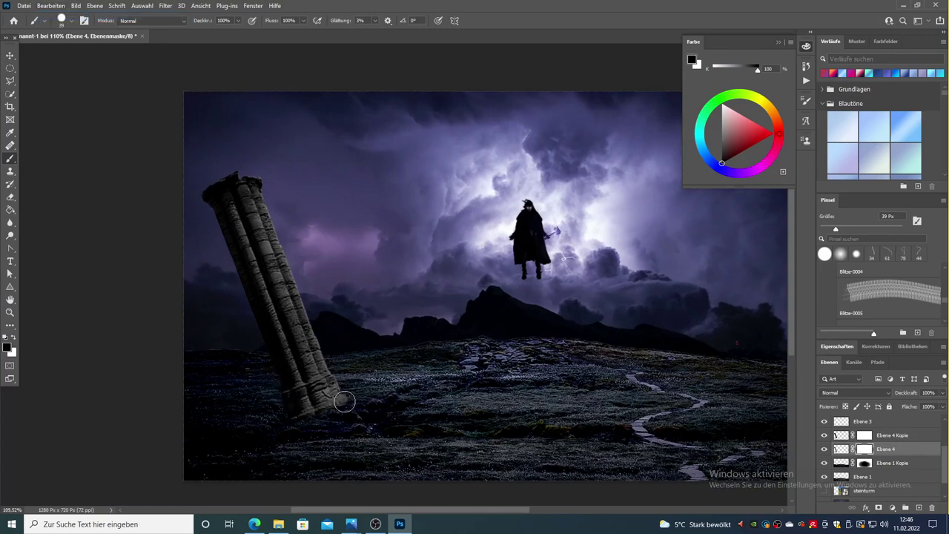
{"action": "key", "text": "alt+bracketright"}
{"action": "key", "text": "period"}
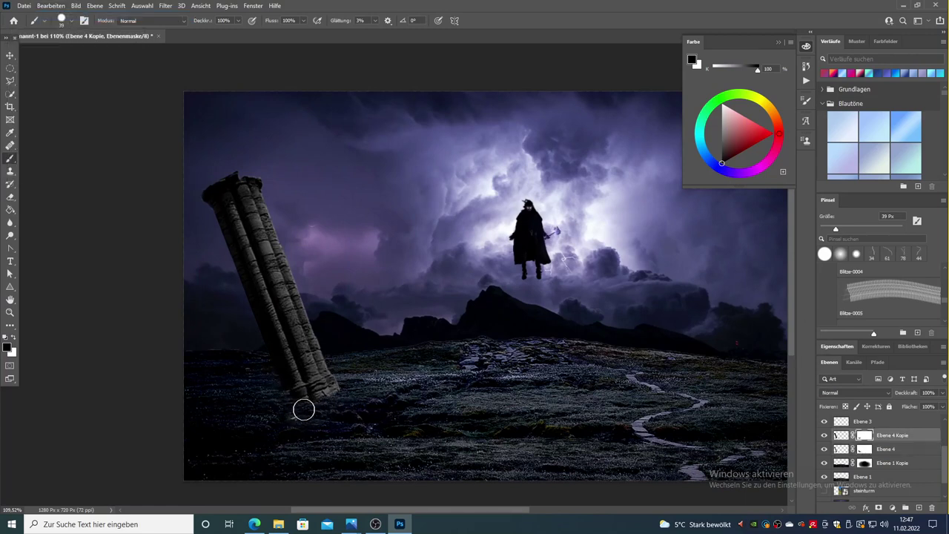
{"action": "key", "text": "period"}
{"action": "key", "text": "alt+bracketleft"}
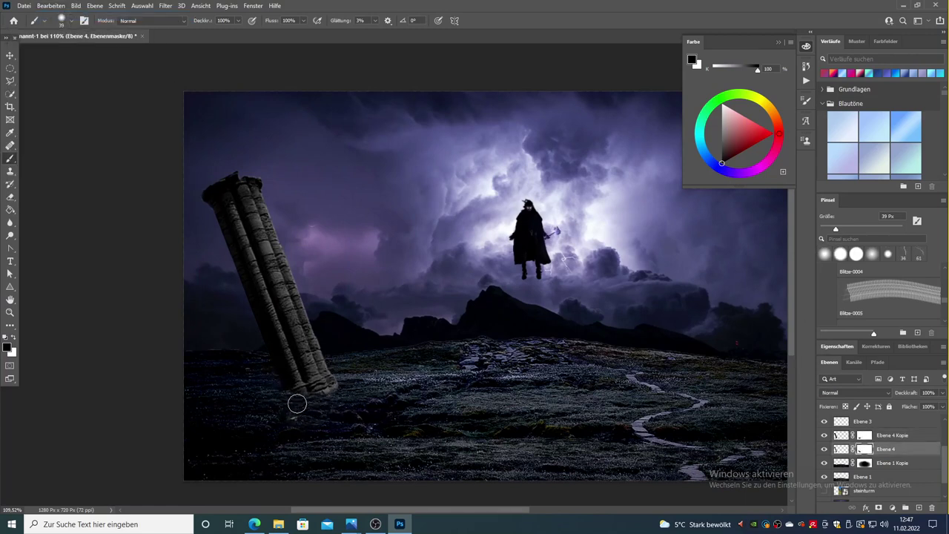
{"action": "key", "text": "alt+bracketright"}
{"action": "mouse_move", "coordinate": [351, 369]}
{"action": "left_mouse_down"}
{"action": "mouse_move", "coordinate": [294, 309]}
{"action": "mouse_move", "coordinate": [285, 240]}
{"action": "left_mouse_up"}
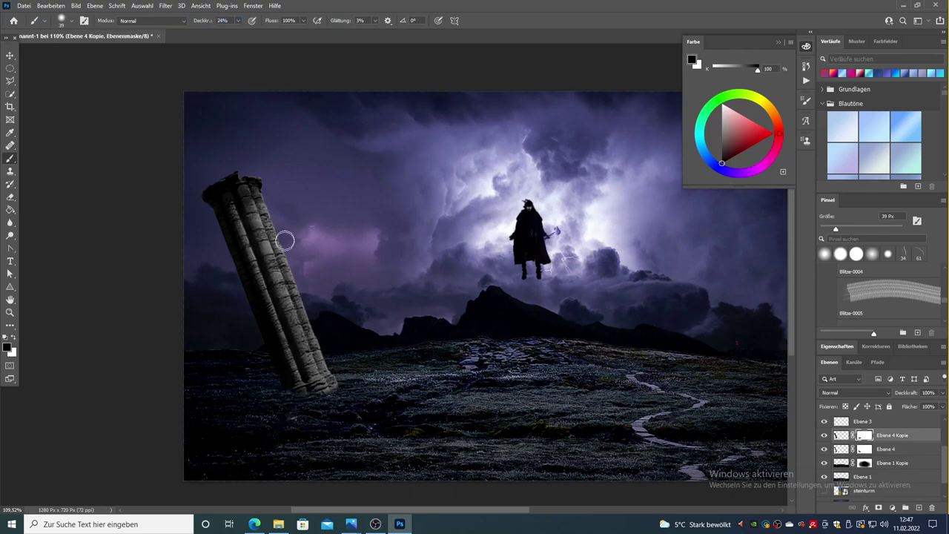
- Lower the column copy's exposure offset to darken it further
{"action": "left_click", "coordinate": [840, 448]}
{"action": "left_click", "coordinate": [76, 5]}
{"action": "left_click_drag", "start_coordinate": [523, 194], "coordinate": [504, 194]}
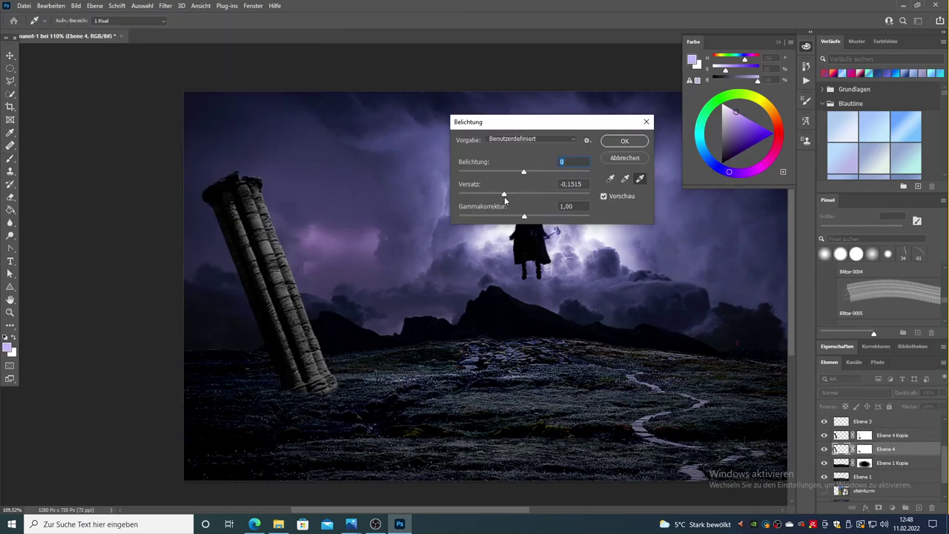
{"action": "left_click", "coordinate": [622, 142]}
{"action": "key", "text": "alt+bracketright"}
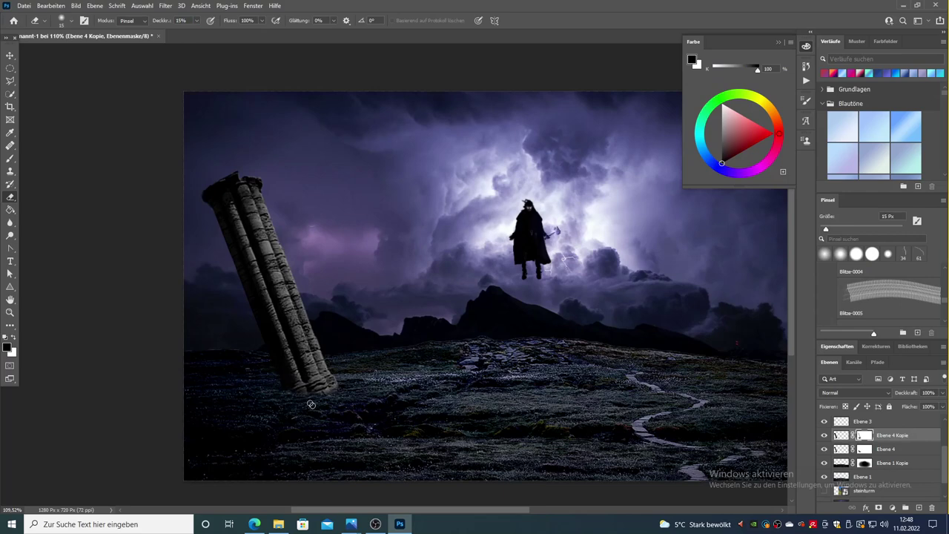
{"action": "left_click", "coordinate": [841, 435]}
{"action": "left_click", "coordinate": [76, 5]}
{"action": "left_click", "coordinate": [682, 133]}
- Duplicate the column layer again to create a shadow copy
{"action": "key", "text": "z"}
{"action": "scroll", "coordinate": [475, 260], "scroll_direction": "down", "scroll_amount": 3}
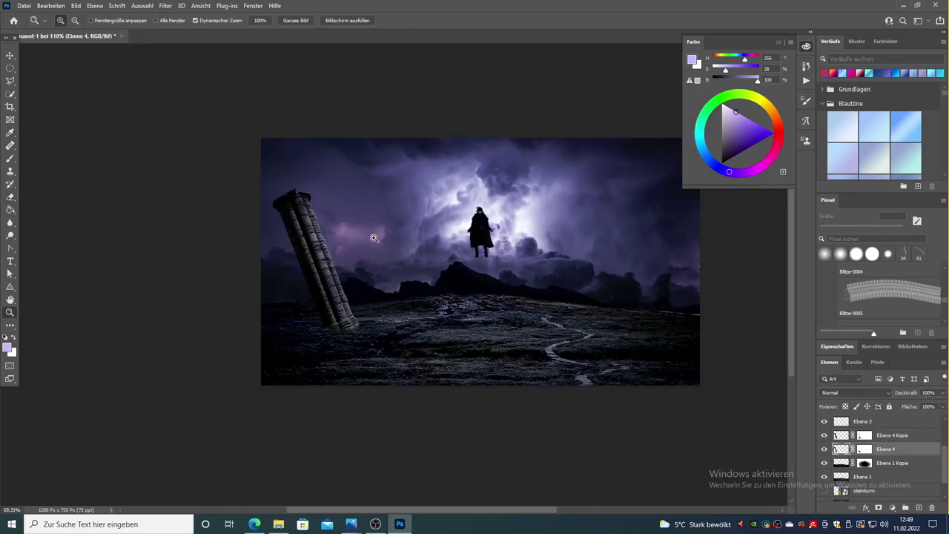
{"action": "left_click", "coordinate": [76, 6]}
{"action": "left_click", "coordinate": [677, 140]}
{"action": "scroll", "coordinate": [588, 255], "scroll_direction": "up", "scroll_amount": 3}
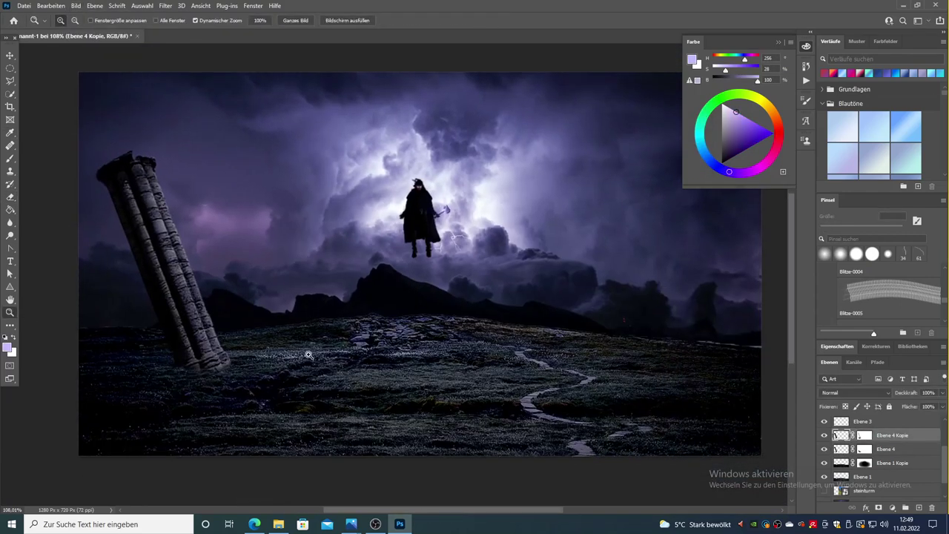
{"action": "left_click_drag", "start_coordinate": [882, 435], "coordinate": [829, 465]}
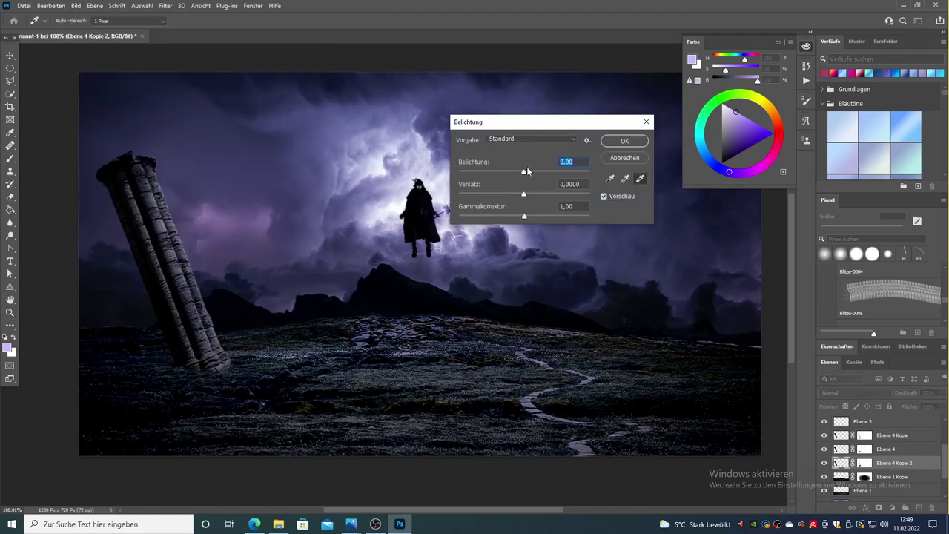
- Remove the shadow copy's mask, skew it along the ground and lower its opacity
{"action": "right_click", "coordinate": [864, 463]}
{"action": "left_click", "coordinate": [852, 394]}
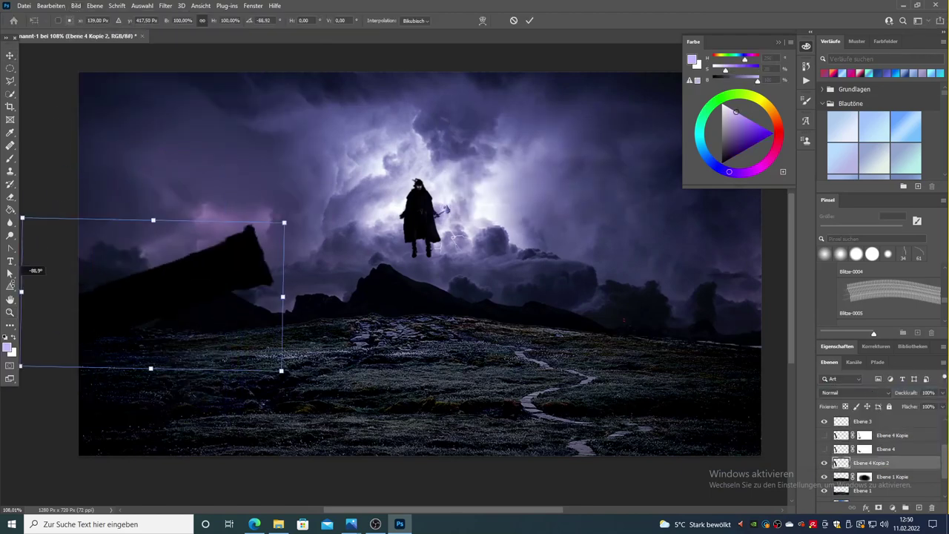
{"action": "left_click_drag", "start_coordinate": [89, 192], "coordinate": [89, 319]}
{"action": "left_click", "coordinate": [9, 50]}
{"action": "left_click_drag", "start_coordinate": [89, 460], "coordinate": [133, 360]}
{"action": "key", "text": "6"}
{"action": "key", "text": "5"}
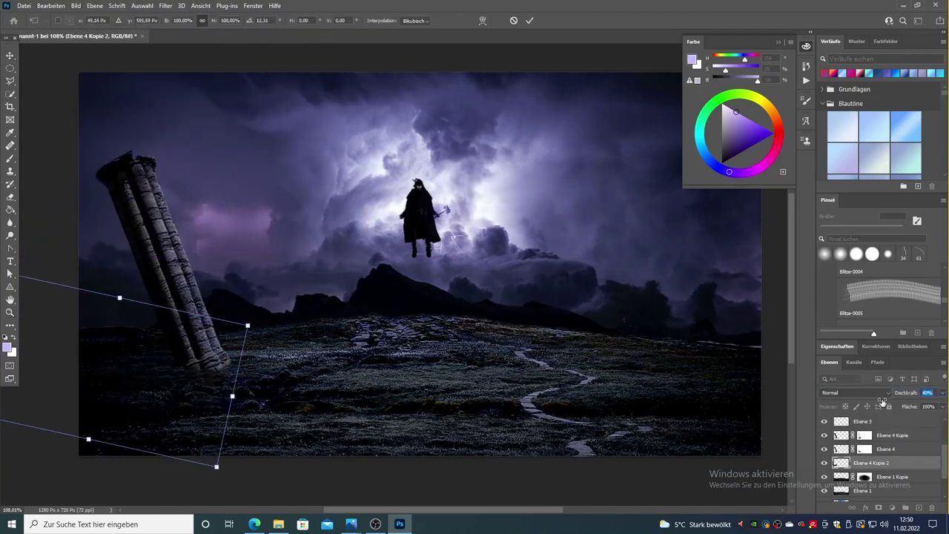
- Add a white mask and distort the shadow to lie under the column
{"action": "left_click", "coordinate": [50, 5]}
{"action": "left_click", "coordinate": [244, 286]}
{"action": "left_click_drag", "start_coordinate": [228, 319], "coordinate": [228, 337]}
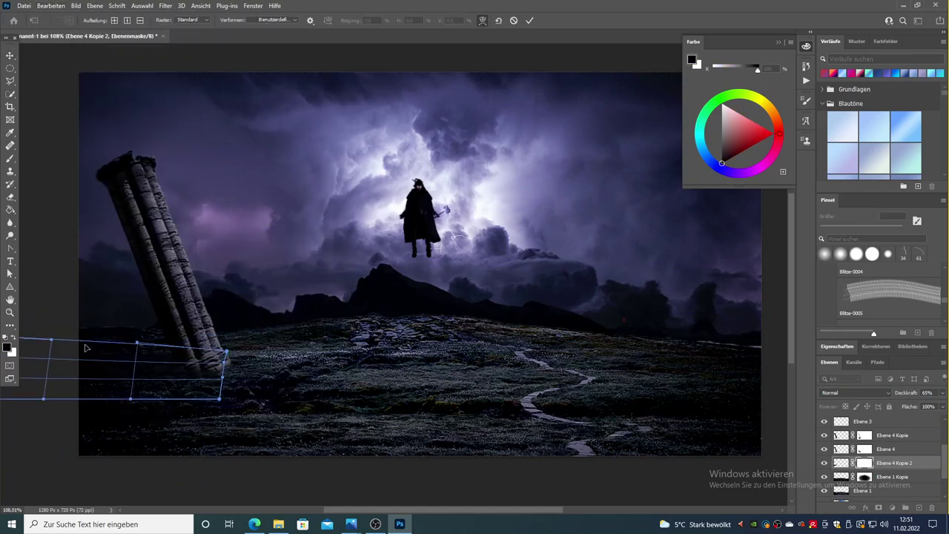
{"action": "left_click", "coordinate": [11, 161]}
{"action": "left_click", "coordinate": [61, 20]}
{"action": "key", "text": "d"}
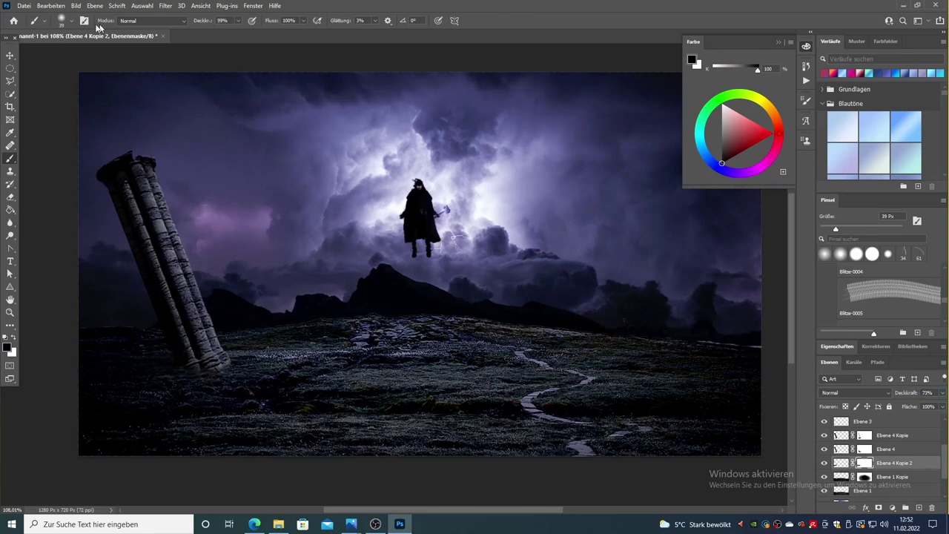
{"action": "left_click", "coordinate": [75, 5]}
{"action": "key", "text": "v"}
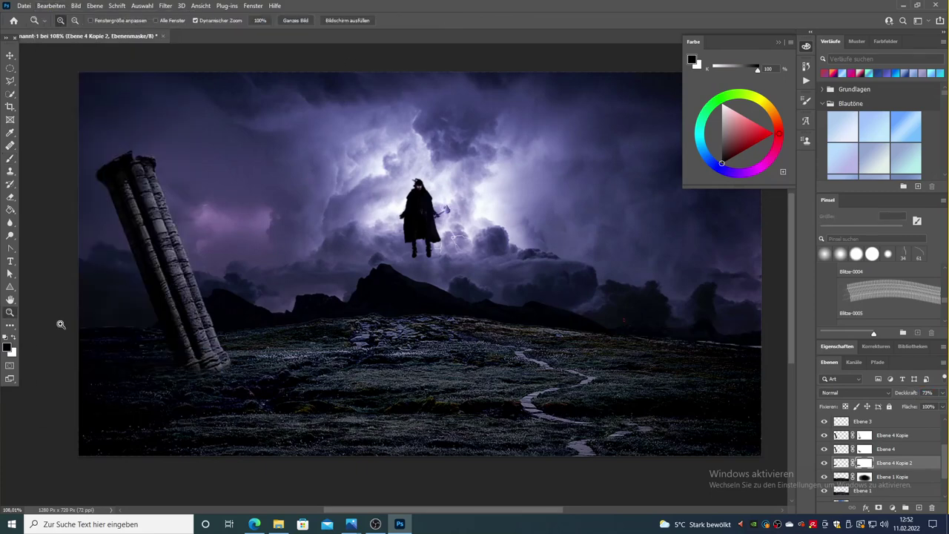
{"action": "scroll", "coordinate": [295, 308], "scroll_direction": "down", "scroll_amount": 2}
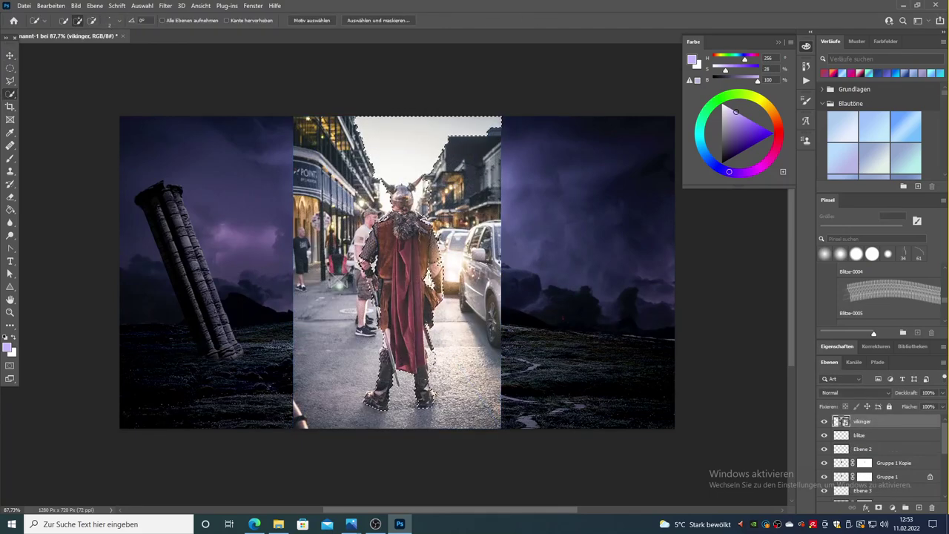
- Refine the Quick Selection around the viking with add/subtract modes and copy him to Ebene 5
{"action": "key", "text": "alt"}
{"action": "key", "text": "alt"}
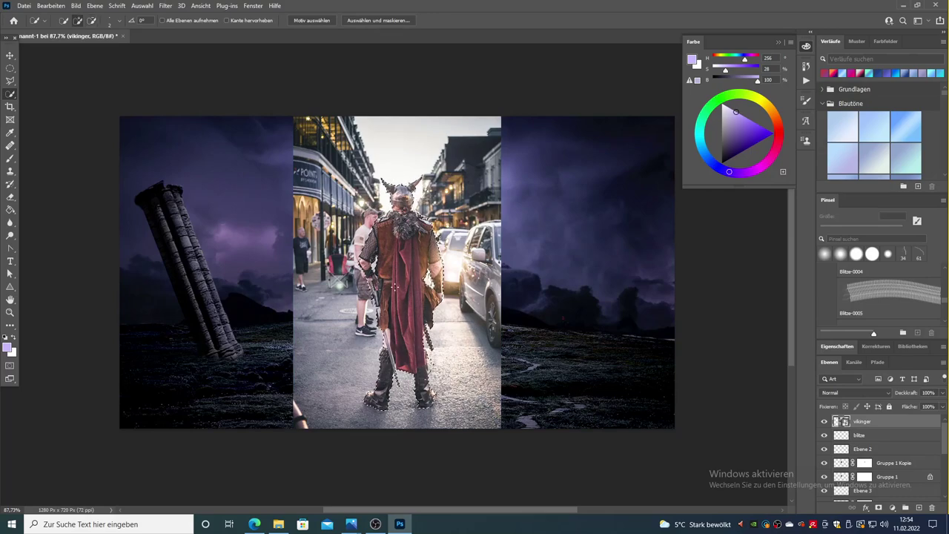
{"action": "scroll", "coordinate": [450, 374], "scroll_direction": "up", "scroll_amount": 7}
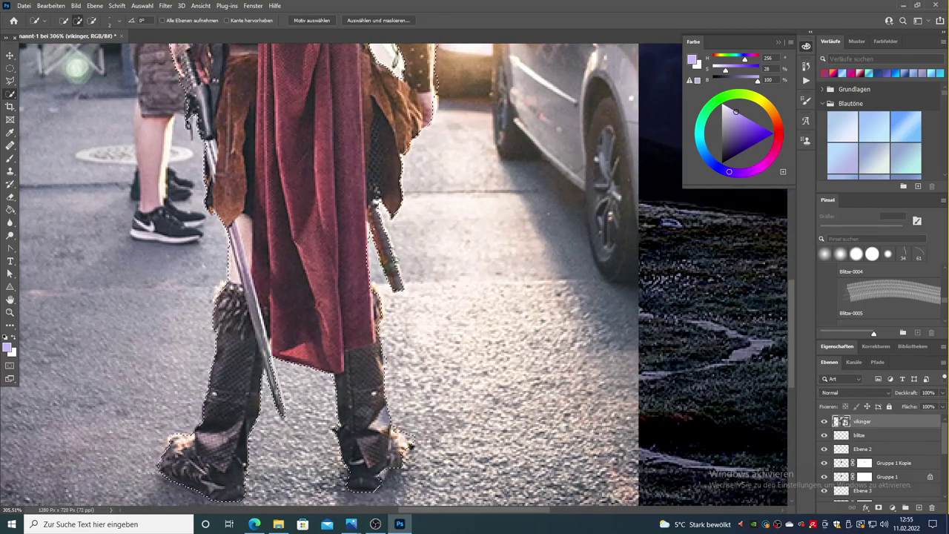
{"action": "key", "text": "alt"}
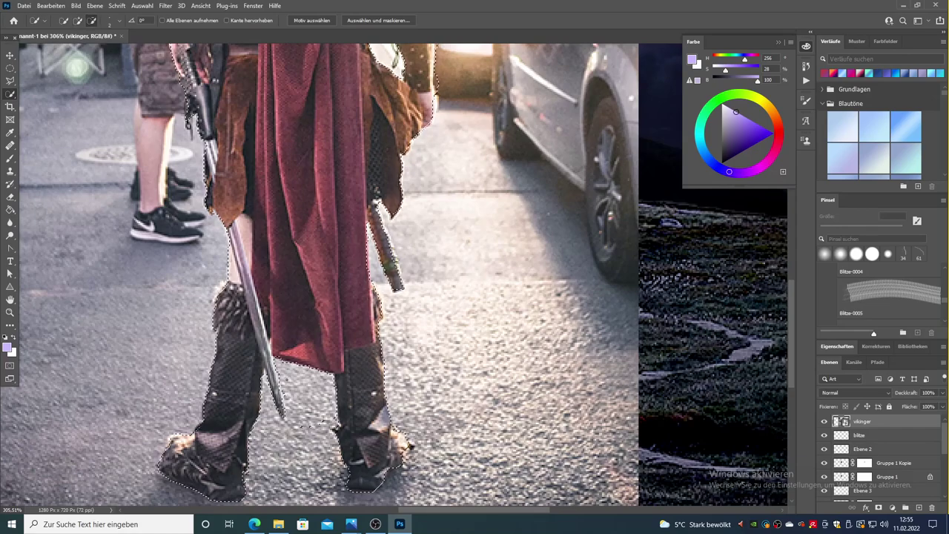
{"action": "scroll", "coordinate": [393, 275], "scroll_direction": "up", "scroll_amount": 2}
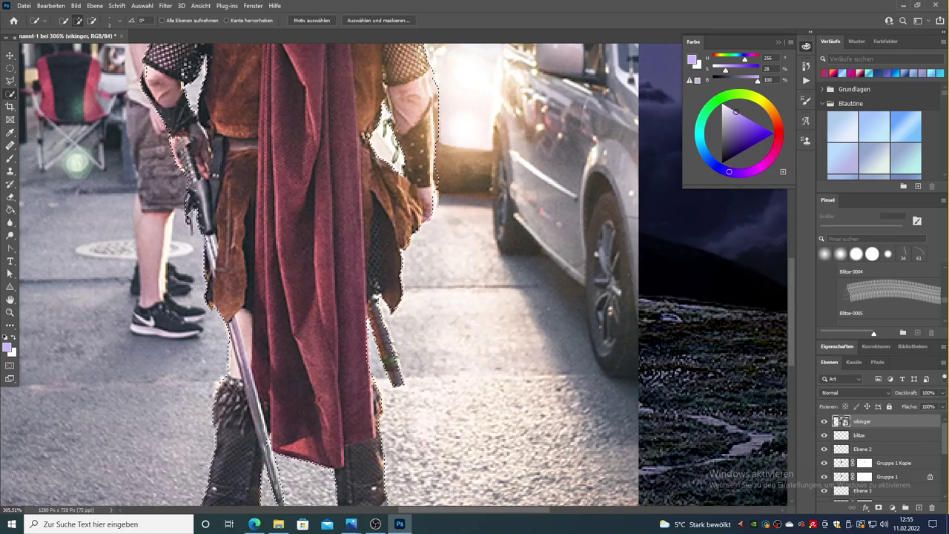
{"action": "scroll", "coordinate": [393, 274], "scroll_direction": "up", "scroll_amount": 4}
{"action": "scroll", "coordinate": [393, 274], "scroll_direction": "up", "scroll_amount": 1}
{"action": "scroll", "coordinate": [392, 274], "scroll_direction": "up", "scroll_amount": 2}
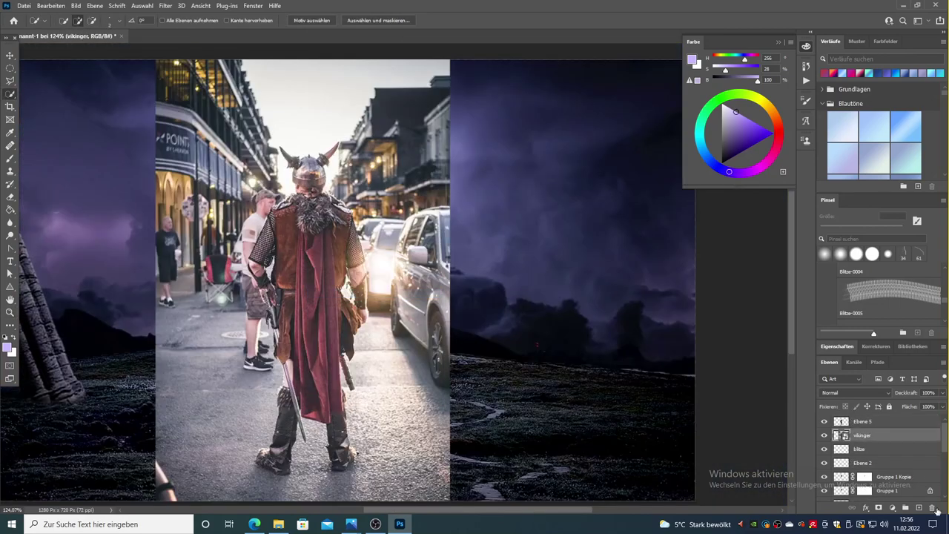
{"action": "key", "text": "alt+bracketright"}
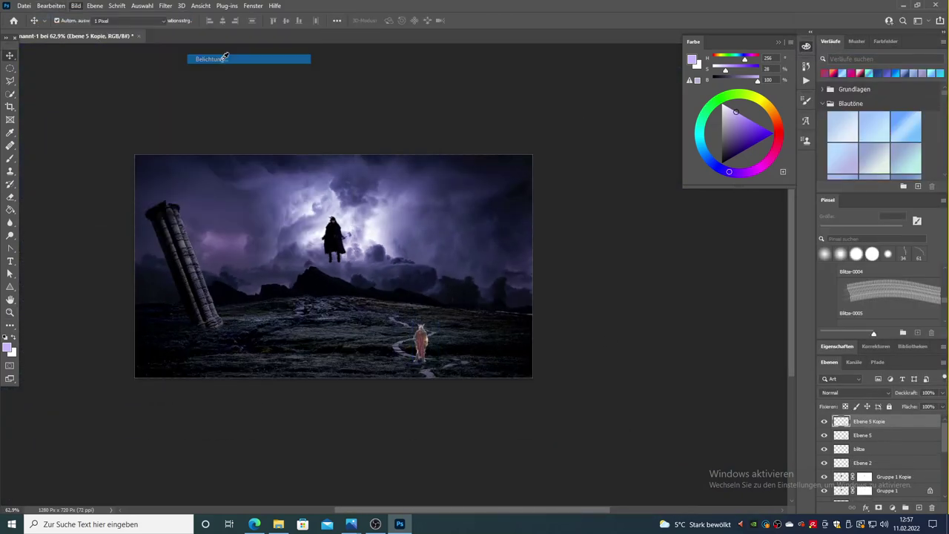
- Darken the viking with Exposure and paint his mask around the feet with a 7 px brush
{"action": "left_click", "coordinate": [225, 58]}
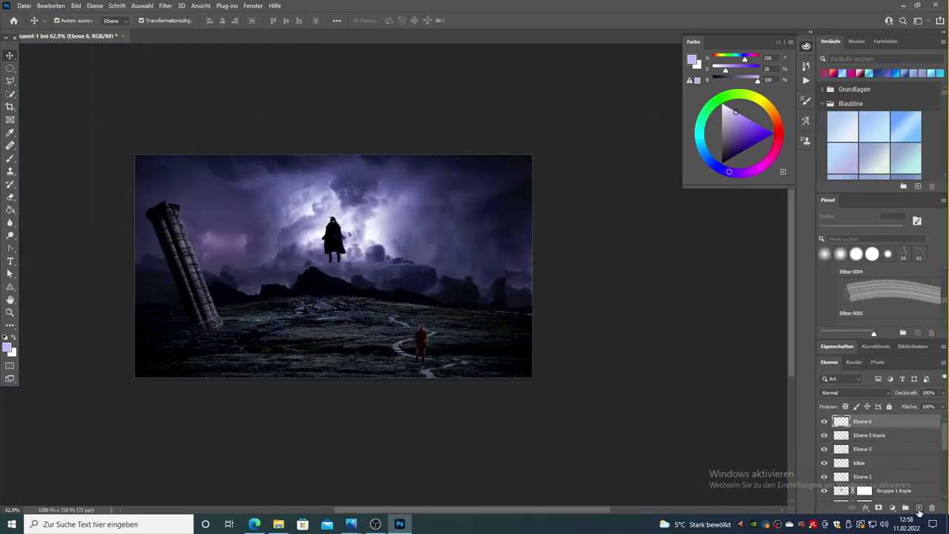
{"action": "key", "text": "b"}
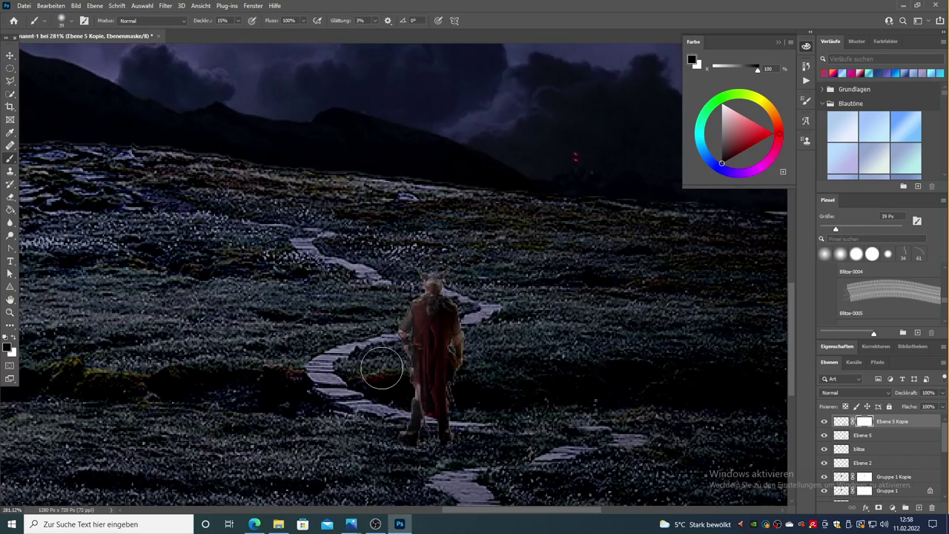
{"action": "key", "text": "bracketleft"}
{"action": "key", "text": "bracketleft"}
{"action": "key", "text": "bracketleft"}
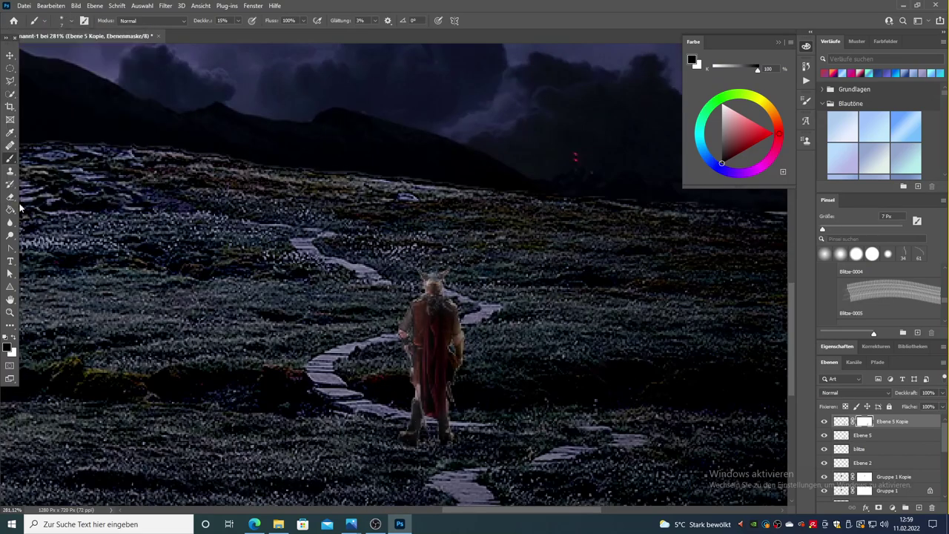
{"action": "key", "text": "e"}
- Tint the Ebene 5 viking bluer with Color Balance (+24 blue) and group his layers
{"action": "left_click", "coordinate": [862, 435]}
{"action": "key", "text": "ctrl+b"}
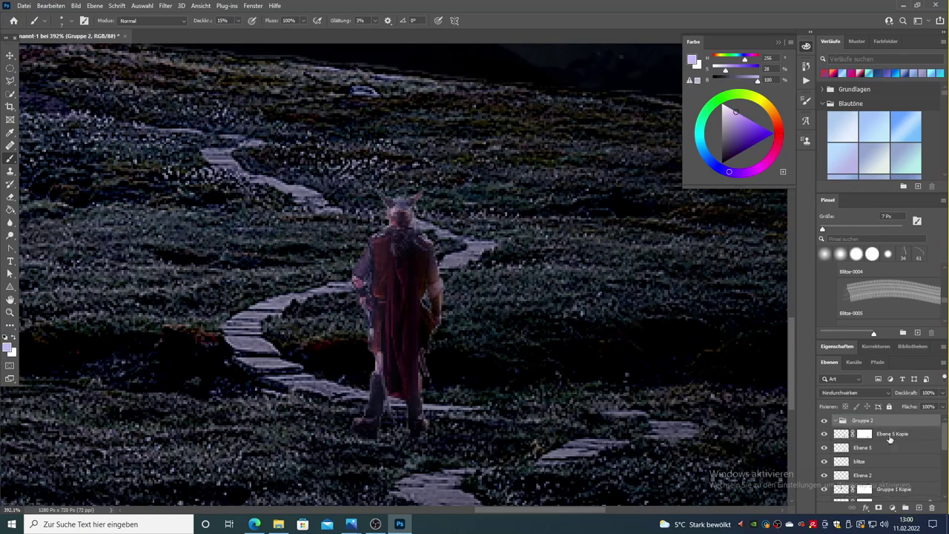
{"action": "right_click", "coordinate": [845, 421]}
{"action": "left_click", "coordinate": [843, 359]}
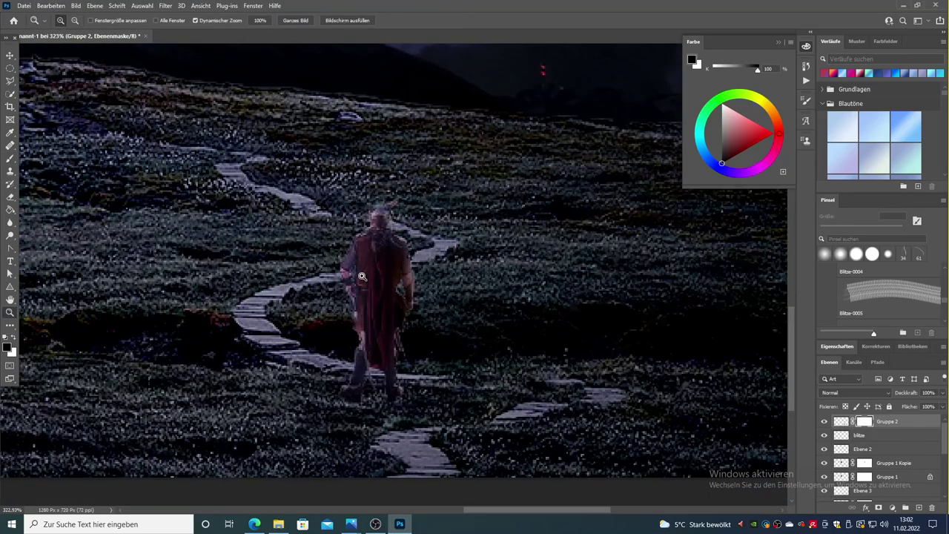
- Darken the viking slightly with Hue/Saturation (-7, +6, -14)
{"action": "left_click", "coordinate": [76, 6]}
{"action": "left_click", "coordinate": [215, 96]}
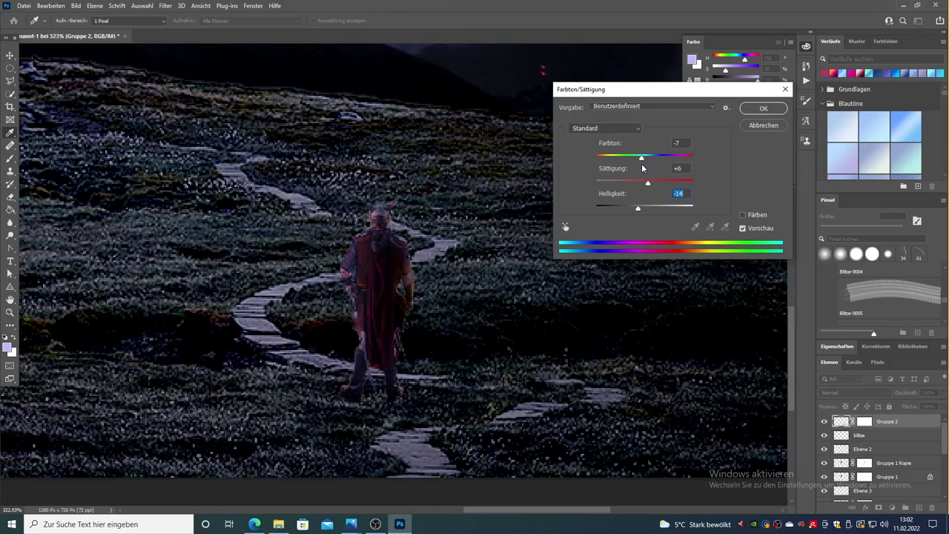
{"action": "key", "text": "Return"}
{"action": "key", "text": "z"}
{"action": "left_click_drag", "start_coordinate": [385, 134], "coordinate": [271, 129]}
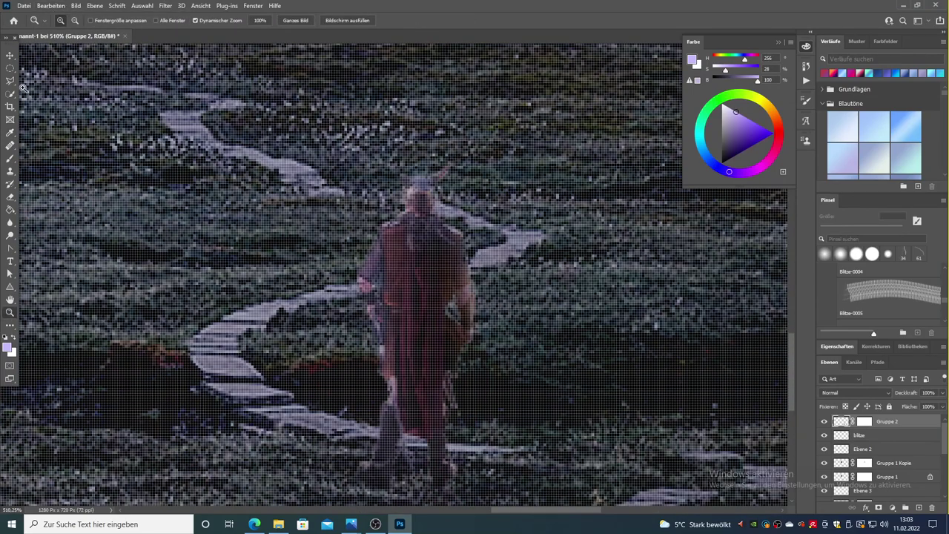
{"action": "left_click", "coordinate": [51, 6]}
- Puppet-warp the viking, pinning and turning his head and re-posing his legs
{"action": "left_click", "coordinate": [74, 203]}
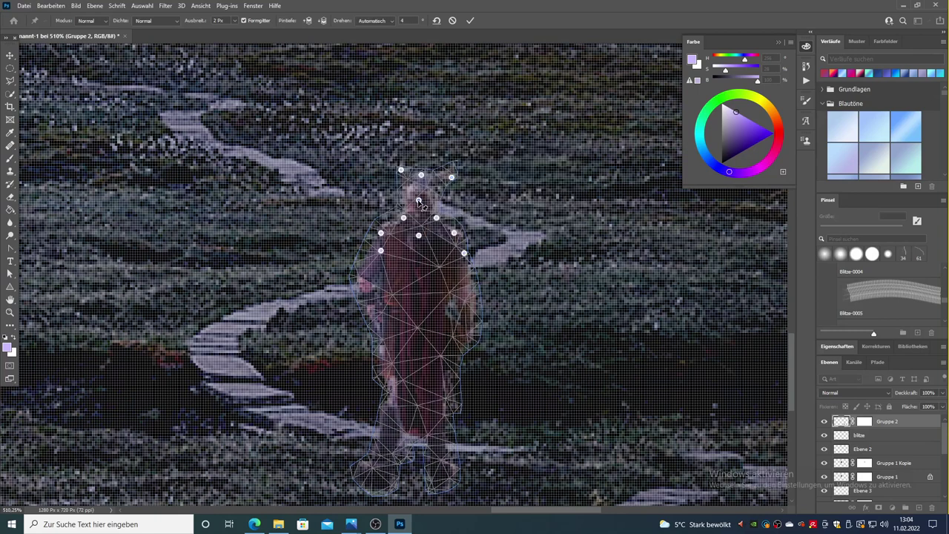
{"action": "left_click", "coordinate": [418, 200]}
{"action": "left_click_drag", "start_coordinate": [426, 148], "coordinate": [463, 155]}
{"action": "left_click", "coordinate": [453, 465]}
{"action": "left_click", "coordinate": [387, 409]}
{"action": "left_click", "coordinate": [441, 414]}
{"action": "left_click", "coordinate": [416, 379]}
{"action": "left_click", "coordinate": [368, 465]}
{"action": "key", "text": "ctrl+minus"}
{"action": "key", "text": "z"}
{"action": "key", "text": "Return"}
{"action": "key", "text": "ctrl+minus"}
- Duplicate the viking group and flip and tilt the copy beneath his feet
{"action": "key", "text": "o"}
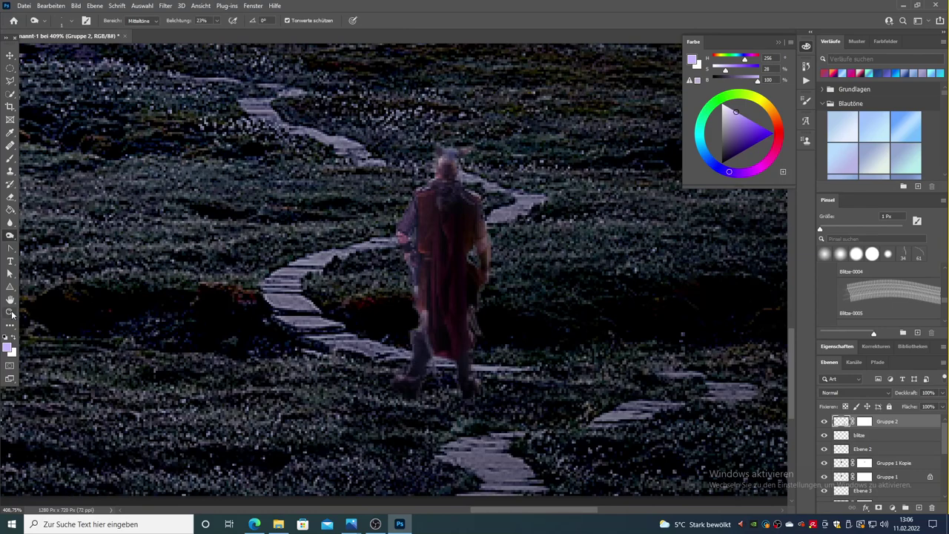
{"action": "key", "text": "ctrl+j"}
{"action": "key", "text": "ctrl+t"}
{"action": "left_click_drag", "start_coordinate": [341, 245], "coordinate": [375, 354]}
{"action": "key", "text": "ctrl+z"}
{"action": "key", "text": "ctrl+z"}
- Try skewing the viking copy along the ground, then cancel the skew
{"action": "scroll", "coordinate": [458, 258], "scroll_direction": "down", "scroll_amount": 5}
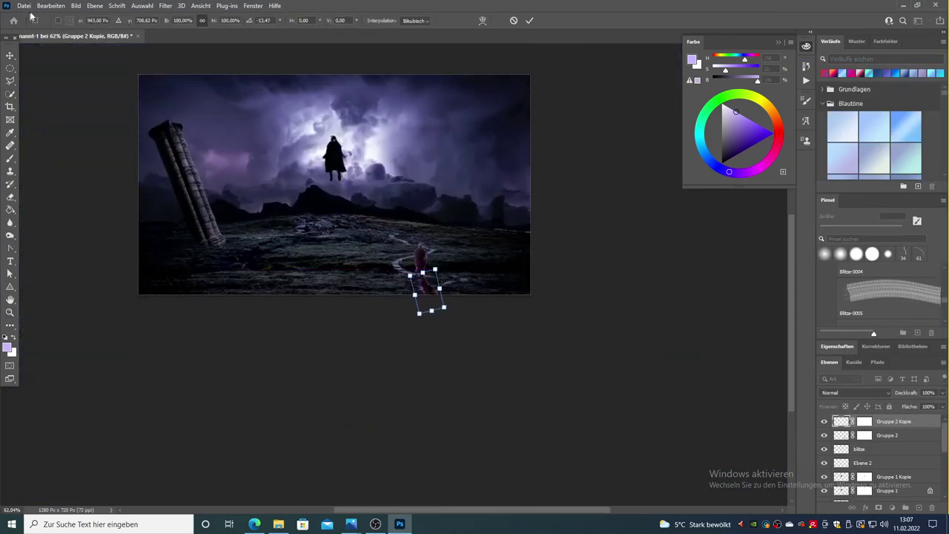
{"action": "scroll", "coordinate": [422, 267], "scroll_direction": "up", "scroll_amount": 6}
{"action": "left_click", "coordinate": [51, 5]}
{"action": "left_click", "coordinate": [234, 272]}
{"action": "left_click_drag", "start_coordinate": [530, 378], "coordinate": [527, 400]}
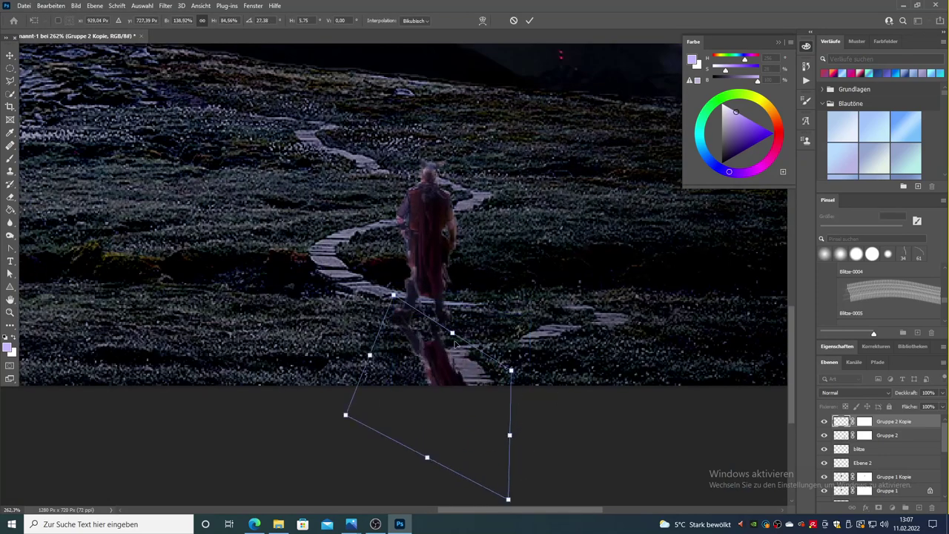
{"action": "key", "text": "Escape"}
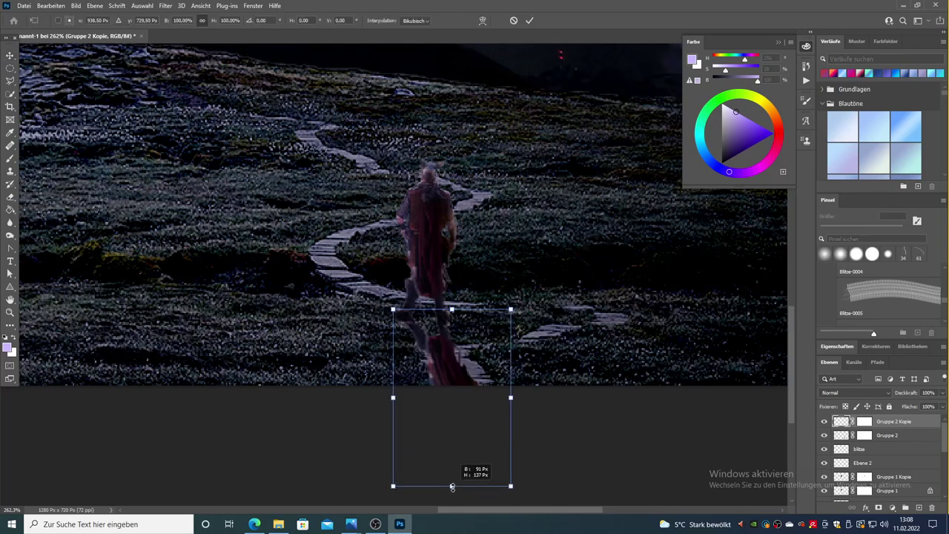
- Apply an exposure change to the copy and paint its mask in black
{"action": "scroll", "coordinate": [451, 485], "scroll_direction": "down", "scroll_amount": 3}
{"action": "key", "text": "Return"}
{"action": "key", "text": "b"}
{"action": "key", "text": "d"}
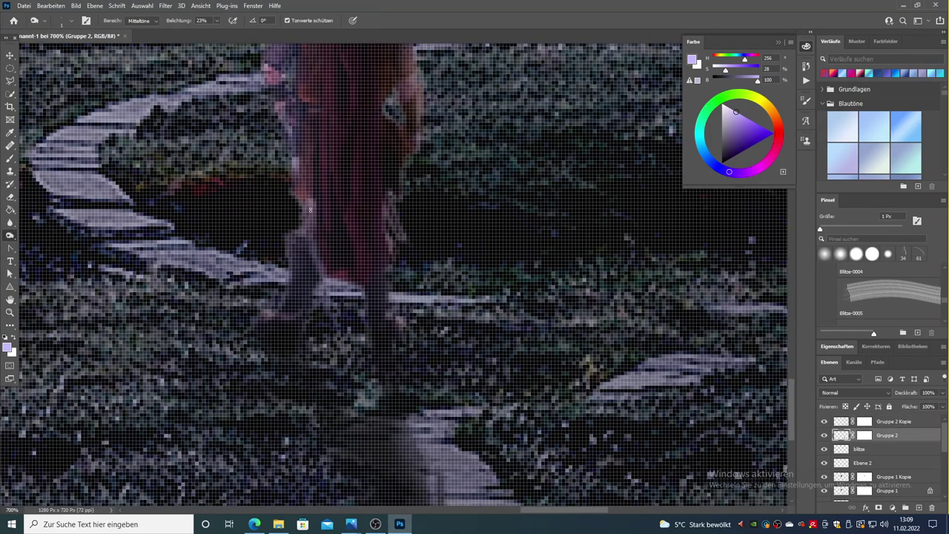
{"action": "key", "text": "z"}
{"action": "left_click_drag", "start_coordinate": [293, 267], "coordinate": [63, 10]}
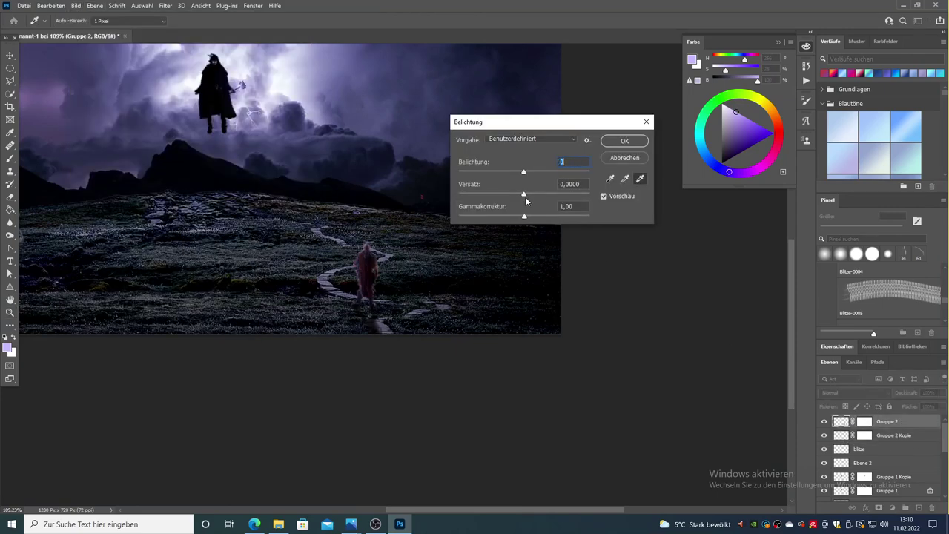
- Apply a further exposure change and switch to the Dodge tool
{"action": "key", "text": "Return"}
{"action": "right_click", "coordinate": [10, 236]}
{"action": "left_click", "coordinate": [59, 236]}
{"action": "left_click", "coordinate": [63, 20]}
{"action": "key", "text": "Escape"}
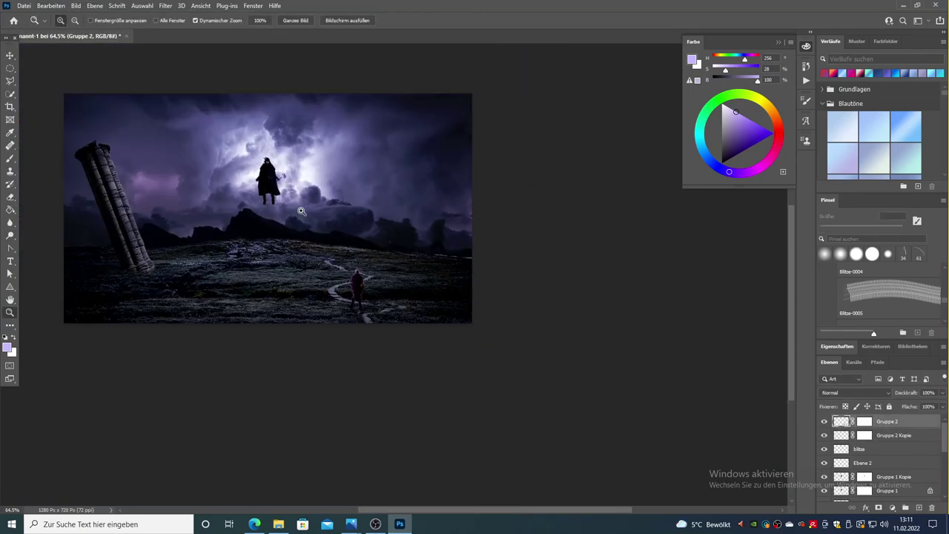
- Pick the Rauch smoke brush and set its size to 448 px
{"action": "left_click", "coordinate": [882, 299]}
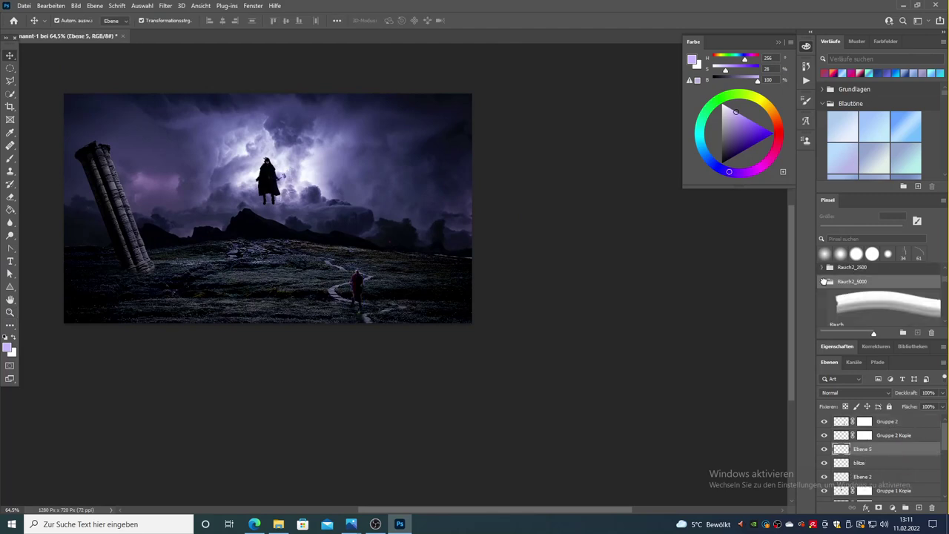
{"action": "scroll", "coordinate": [474, 193], "scroll_direction": "down", "scroll_amount": 1}
{"action": "left_click", "coordinate": [63, 21]}
{"action": "left_click_drag", "start_coordinate": [115, 52], "coordinate": [108, 63]}
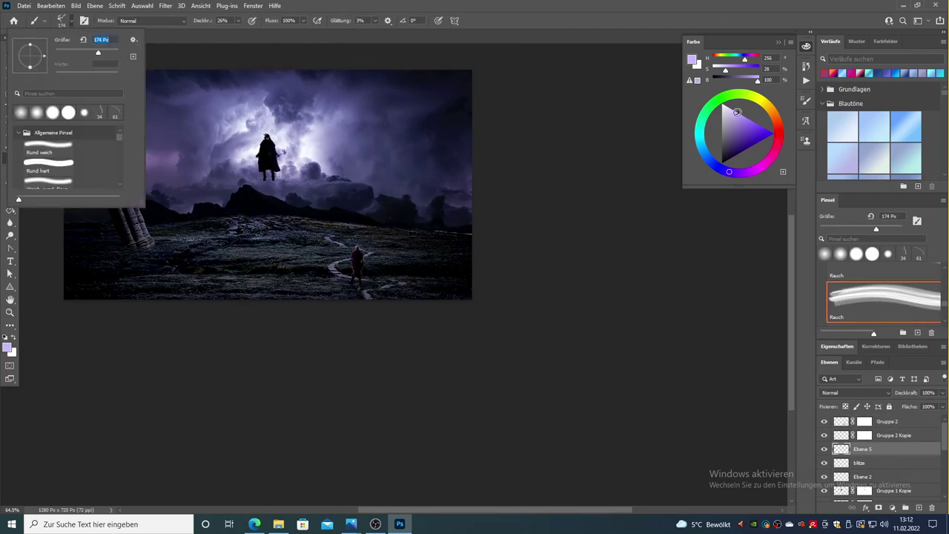
{"action": "type", "text": "448"}
{"action": "key", "text": "Return"}
{"action": "left_click", "coordinate": [63, 21]}
{"action": "key", "text": "Escape"}
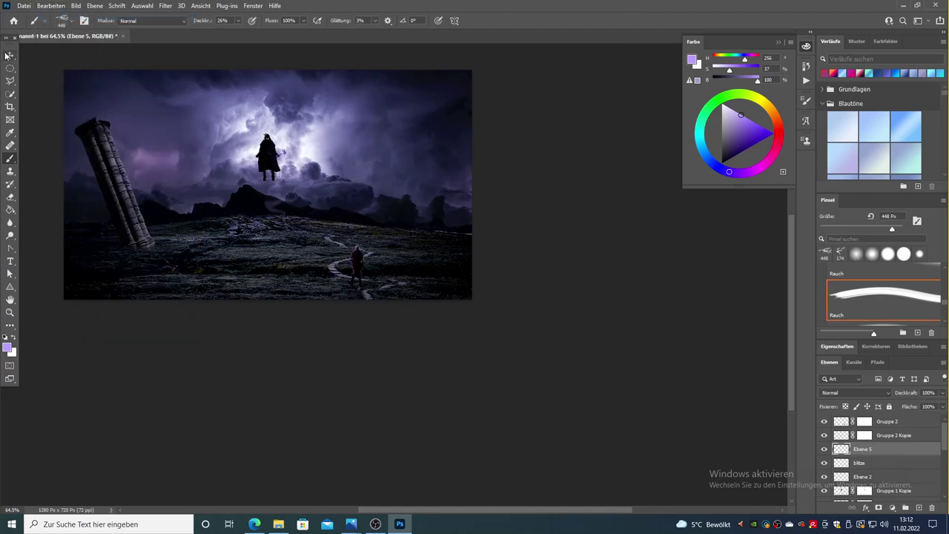
- Raise the smoke layer Ebene 5 two places up the layer stack
{"action": "left_click", "coordinate": [7, 56]}
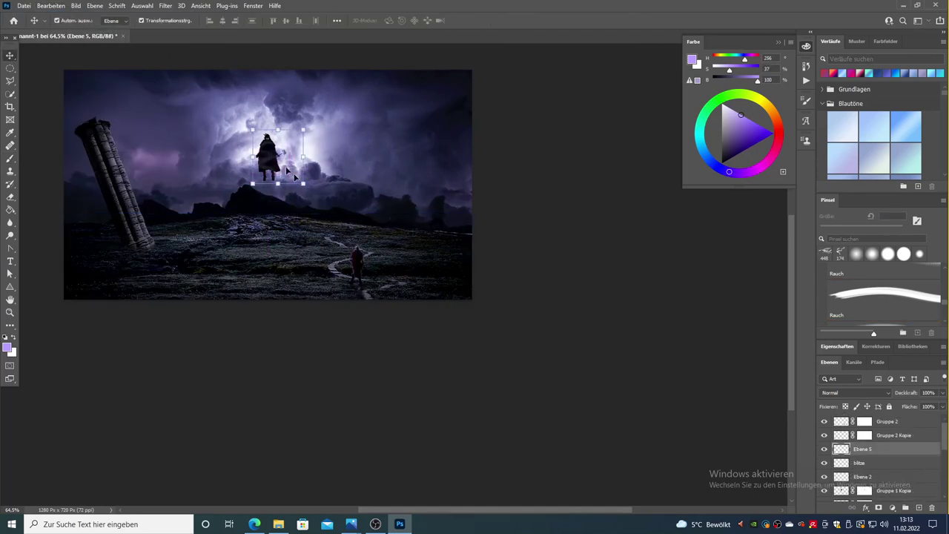
{"action": "left_click_drag", "start_coordinate": [295, 172], "coordinate": [298, 191]}
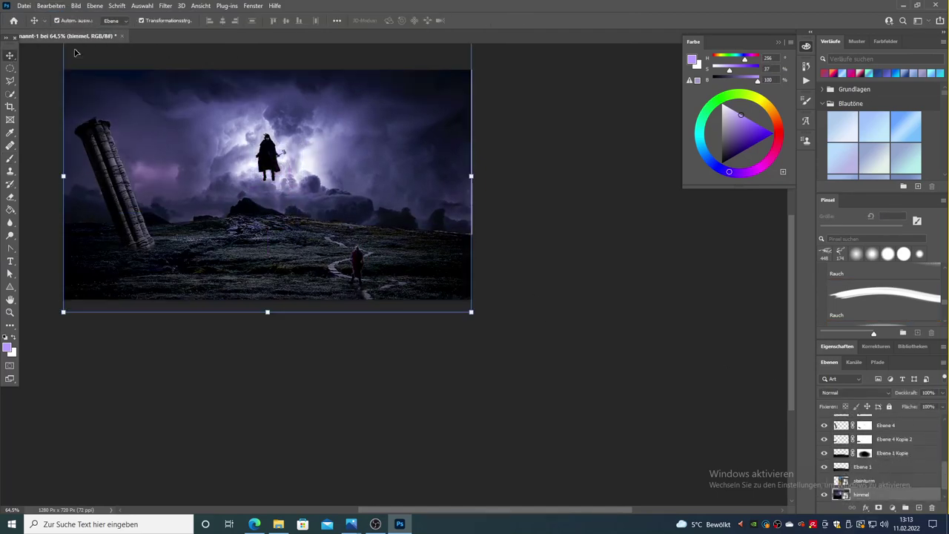
{"action": "key", "text": "ctrl+z"}
{"action": "key", "text": "ctrl+bracketright"}
{"action": "key", "text": "ctrl+bracketright"}
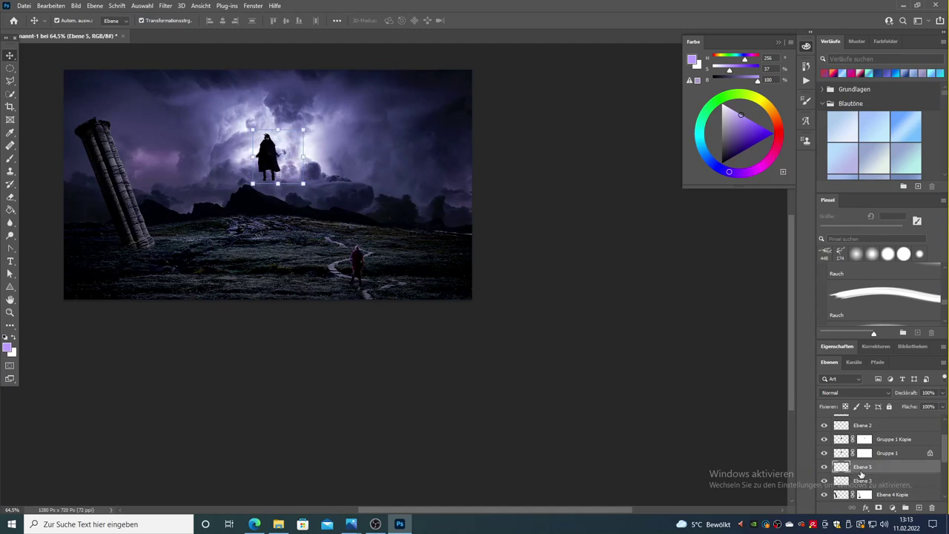
{"action": "key", "text": "ctrl+bracketright"}
{"action": "key", "text": "ctrl+bracketright"}
- Warp the smoke around the floating figure and fade it to 55% opacity
{"action": "left_click", "coordinate": [50, 5]}
{"action": "left_click", "coordinate": [209, 297]}
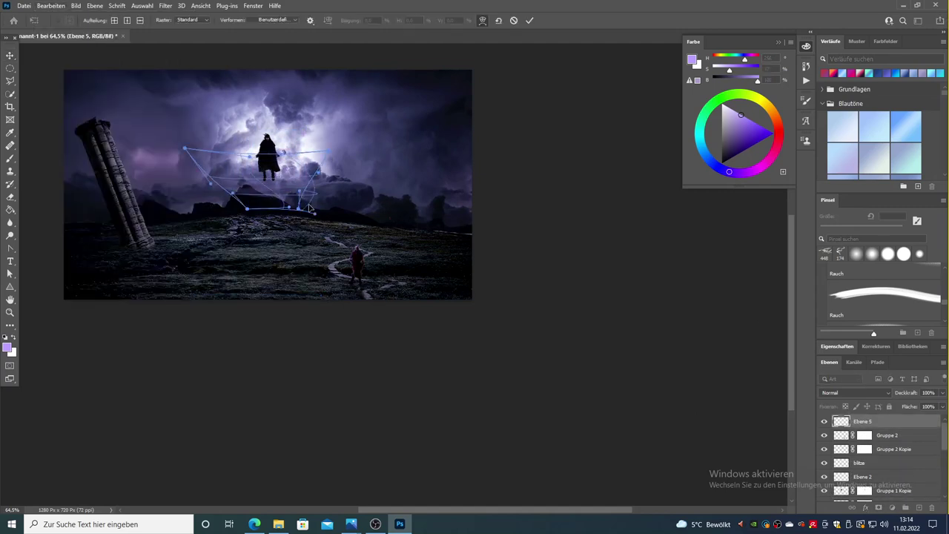
{"action": "left_click", "coordinate": [9, 56]}
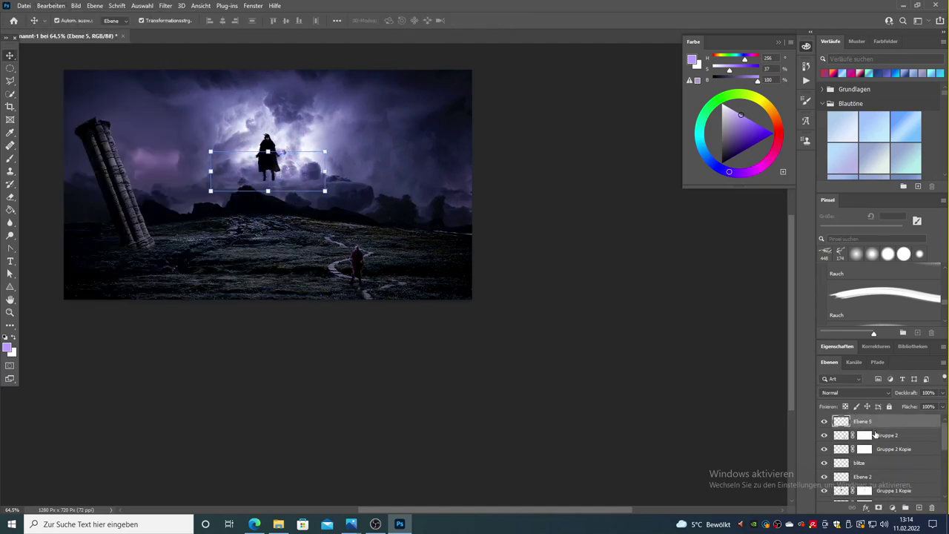
{"action": "key", "text": "b"}
{"action": "left_click_drag", "start_coordinate": [908, 393], "coordinate": [887, 398]}
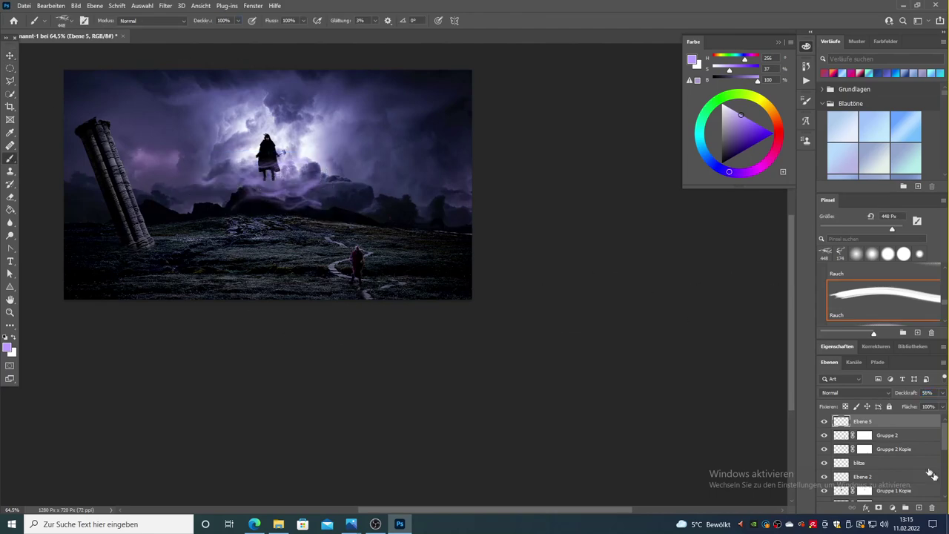
- On a new layer, stamp a roughly 202 px smoke brush near the figure
{"action": "left_click", "coordinate": [918, 508]}
{"action": "left_click", "coordinate": [72, 21]}
{"action": "left_click_drag", "start_coordinate": [137, 40], "coordinate": [97, 40]}
{"action": "key", "text": "Return"}
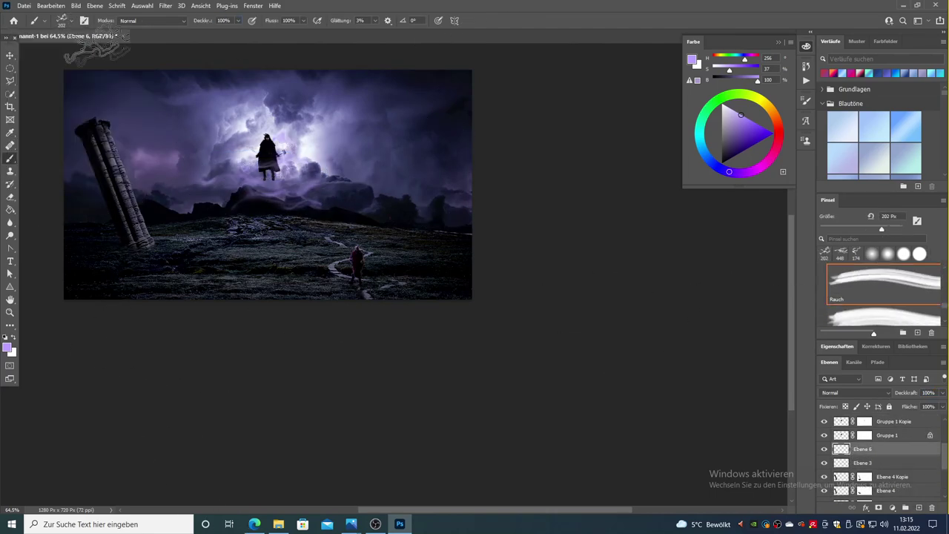
{"action": "left_click", "coordinate": [265, 166]}
- Warp the smoke stamp down across the hillside toward the leaning column
{"action": "key", "text": "ctrl+t"}
{"action": "left_click", "coordinate": [49, 6]}
{"action": "left_click", "coordinate": [222, 326]}
{"action": "left_click_drag", "start_coordinate": [194, 216], "coordinate": [123, 285]}
{"action": "left_click_drag", "start_coordinate": [337, 217], "coordinate": [410, 260]}
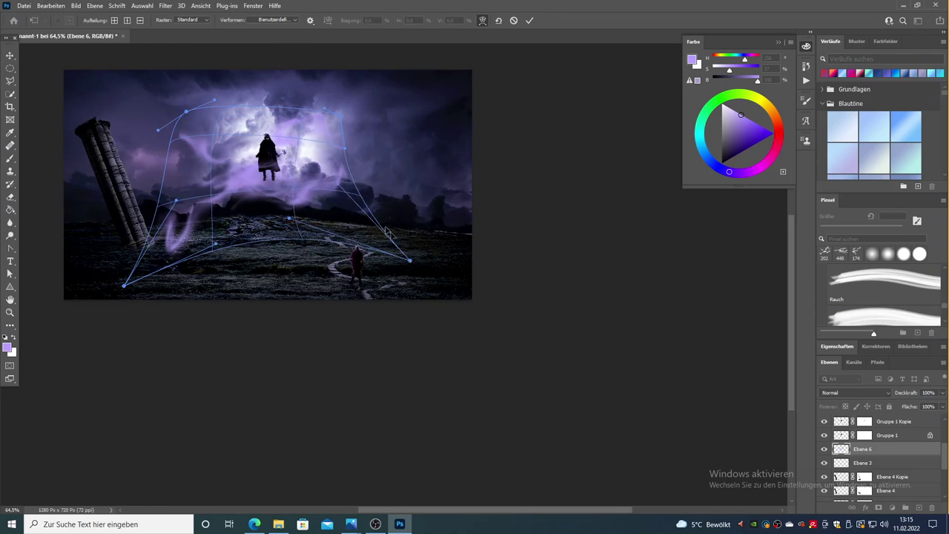
{"action": "left_click_drag", "start_coordinate": [338, 116], "coordinate": [372, 88]}
{"action": "left_click_drag", "start_coordinate": [194, 115], "coordinate": [127, 125]}
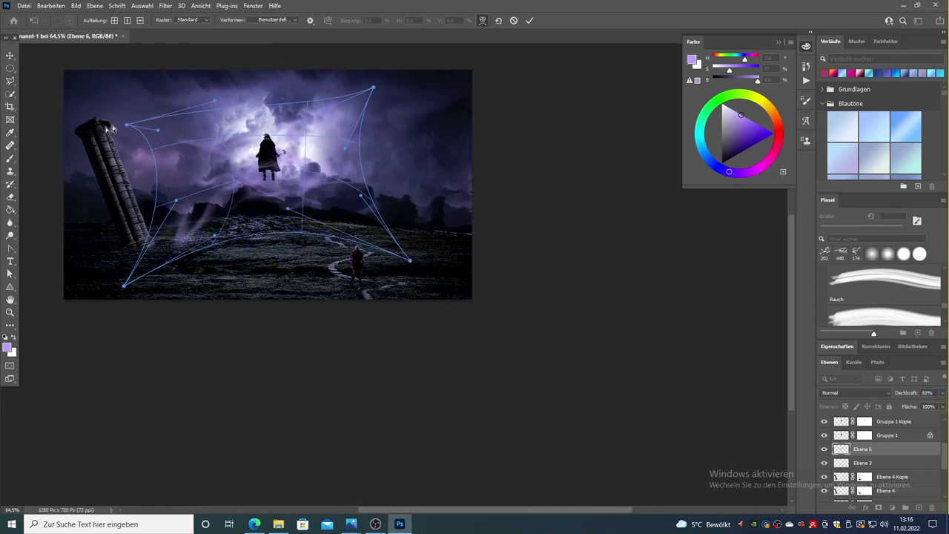
- Commit the smoke warp and add a layer mask with a brush
{"action": "key", "text": "Return"}
{"action": "left_click", "coordinate": [879, 508]}
{"action": "key", "text": "b"}
{"action": "left_click", "coordinate": [71, 21]}
{"action": "key", "text": "Return"}
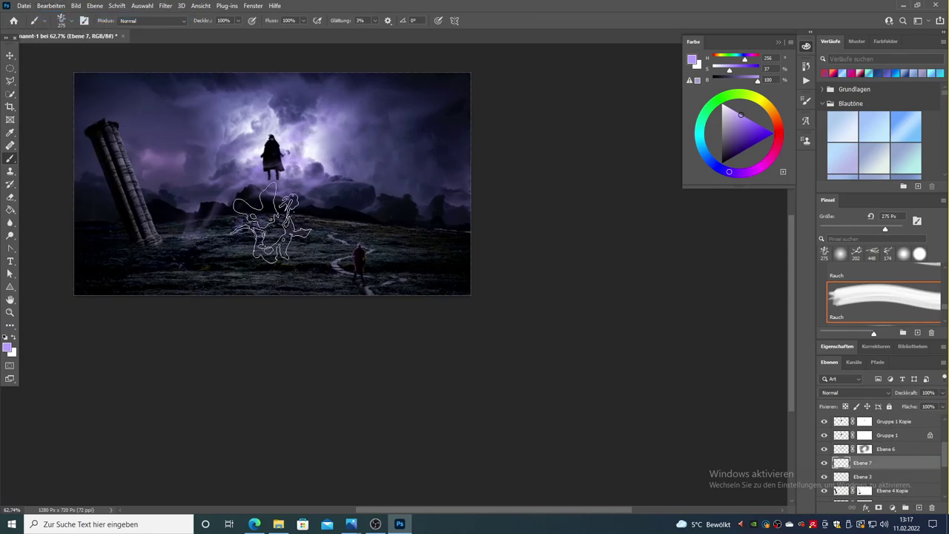
- Warp the second smoke flat across the ground and lower its opacity to 44%
{"action": "left_click", "coordinate": [215, 298]}
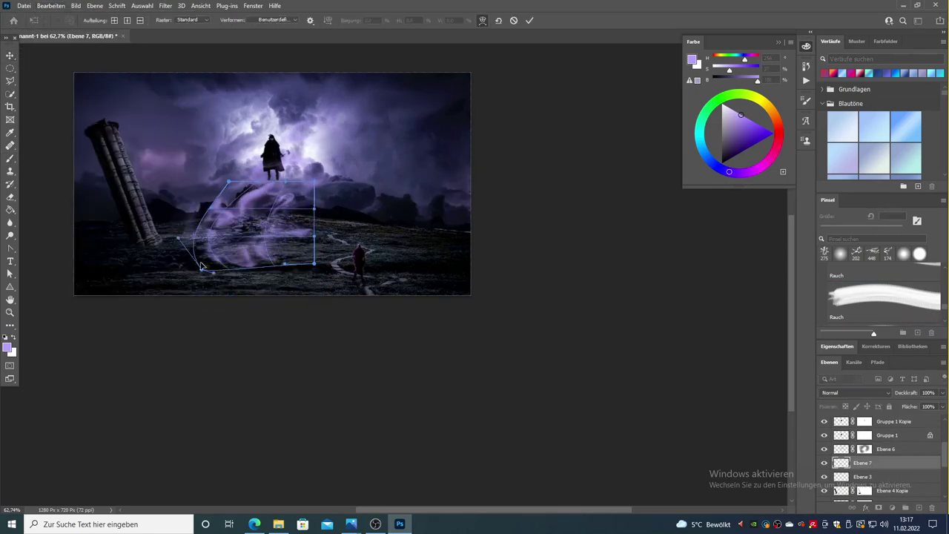
{"action": "left_click_drag", "start_coordinate": [295, 201], "coordinate": [206, 209]}
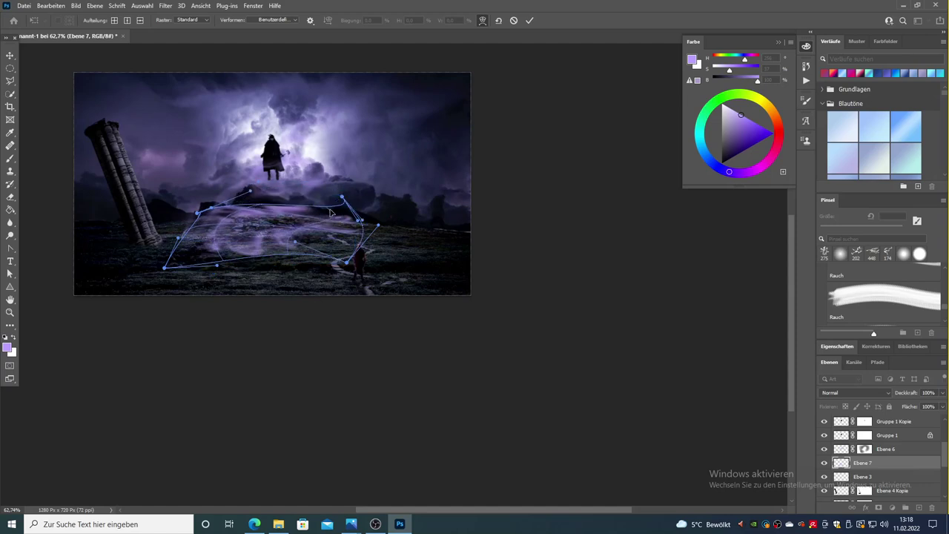
{"action": "key", "text": "4"}
{"action": "key", "text": "4"}
{"action": "left_click_drag", "start_coordinate": [340, 197], "coordinate": [348, 210]}
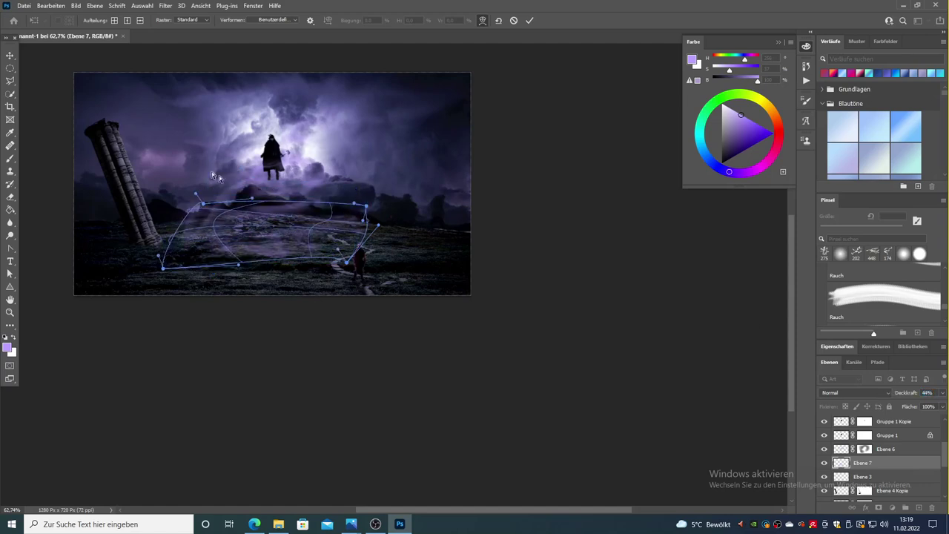
{"action": "key", "text": "Return"}
- Mask the ground smoke with a soft brush and choose a lightning brush tip
{"action": "left_click", "coordinate": [31, 20]}
{"action": "left_click", "coordinate": [46, 5]}
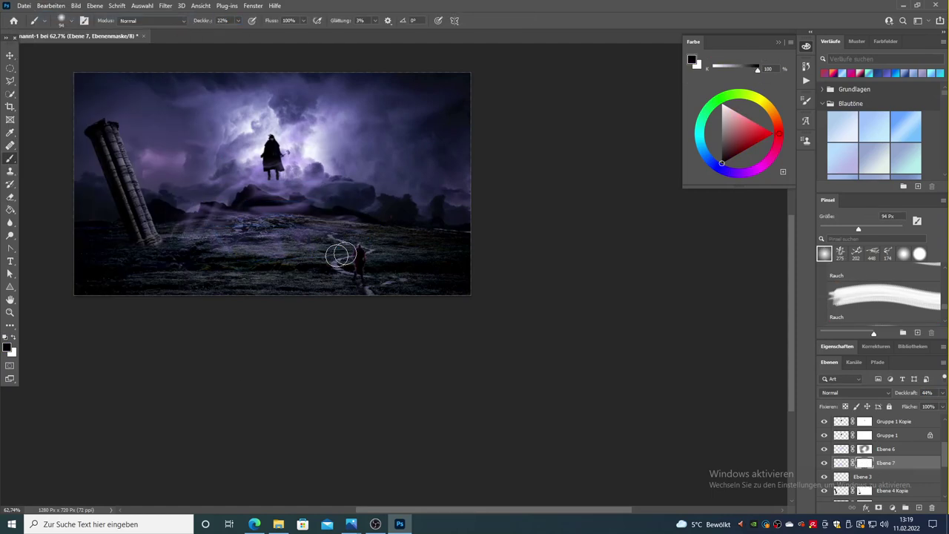
{"action": "scroll", "coordinate": [830, 311], "scroll_direction": "up", "scroll_amount": 3}
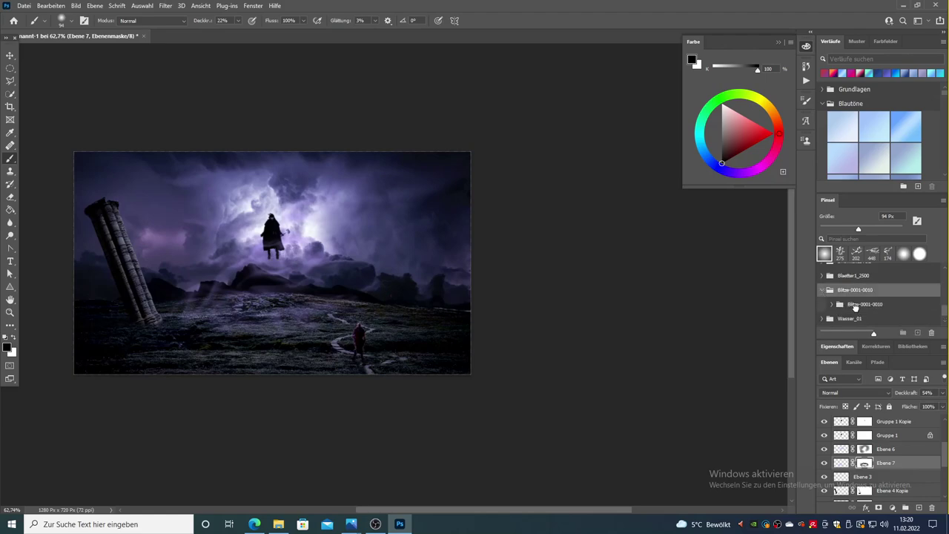
{"action": "left_click", "coordinate": [849, 303]}
{"action": "left_click", "coordinate": [62, 20]}
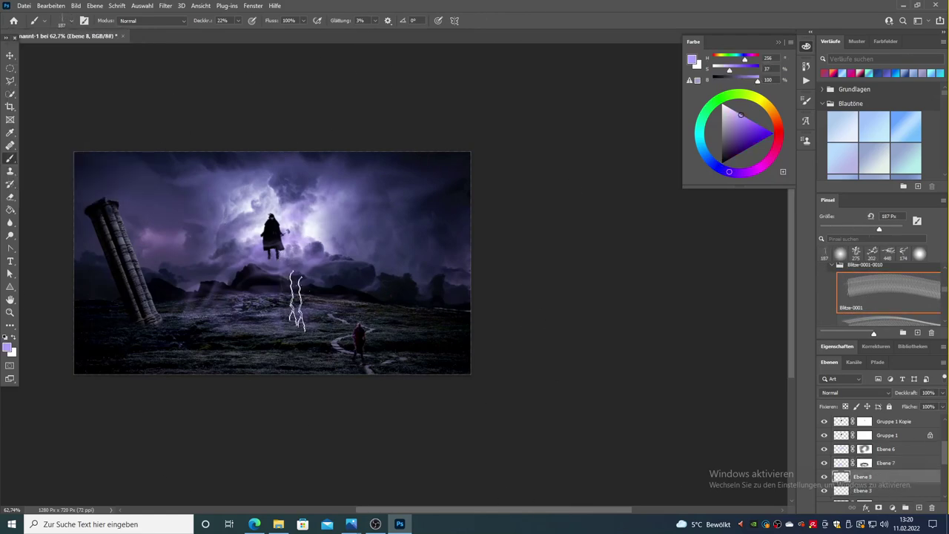
- Stamp a lightning bolt below the figure, scale it, and raise it slightly
{"action": "left_click", "coordinate": [280, 290]}
{"action": "key", "text": "ctrl+t"}
{"action": "left_click", "coordinate": [50, 5]}
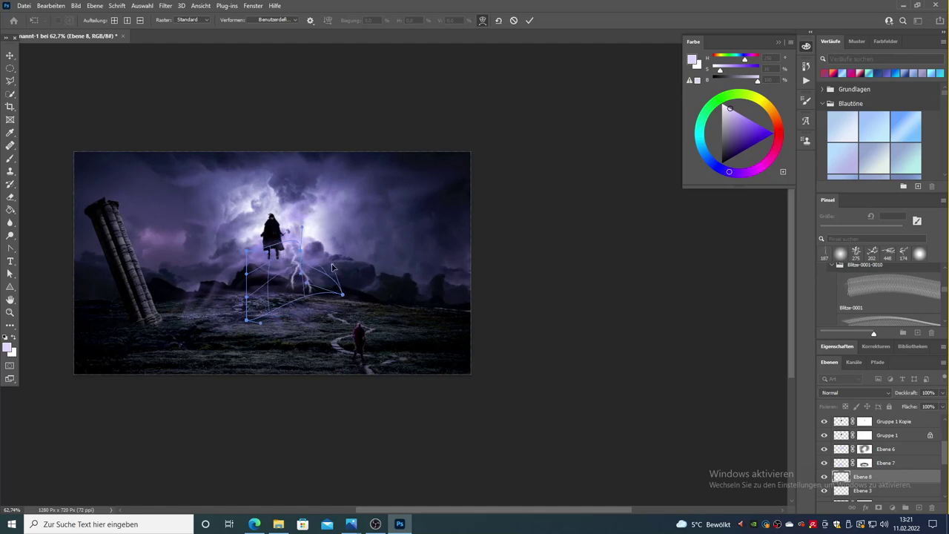
{"action": "left_click", "coordinate": [51, 5]}
{"action": "left_click", "coordinate": [67, 212]}
{"action": "key", "text": "Return"}
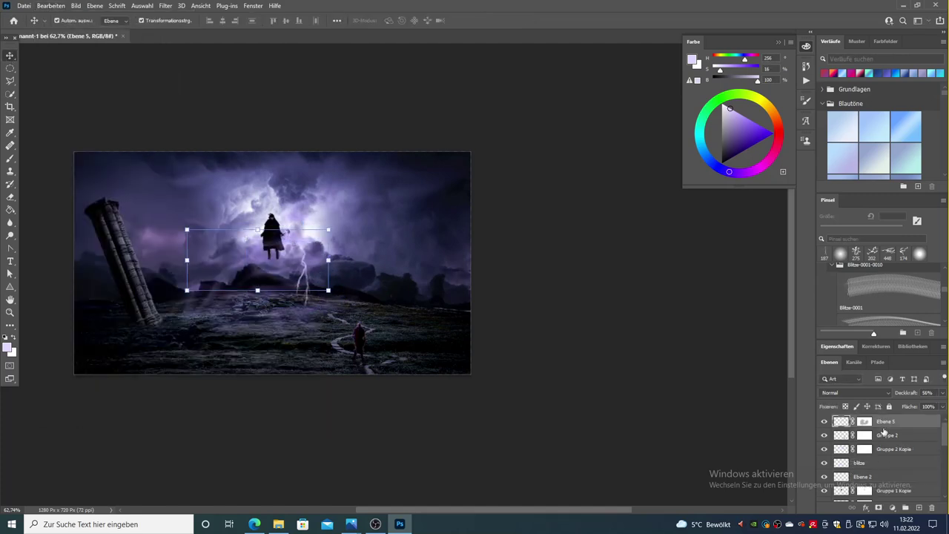
{"action": "left_click_drag", "start_coordinate": [304, 297], "coordinate": [300, 289]}
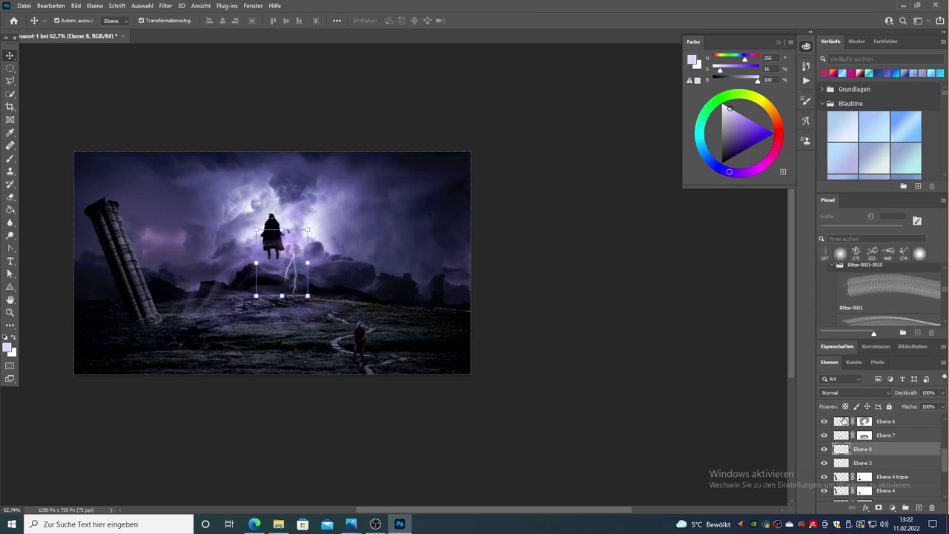
- Stamp the Blitze-0010 lightning brush, try an 11° rotation but cancel it, then add a layer mask
{"action": "left_click", "coordinate": [893, 292]}
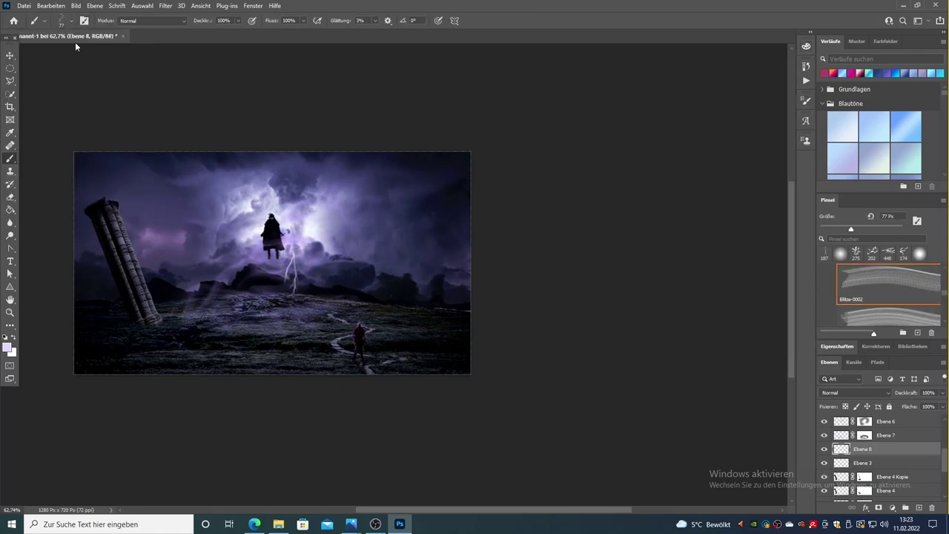
{"action": "left_click", "coordinate": [893, 304]}
{"action": "key", "text": "ctrl+t"}
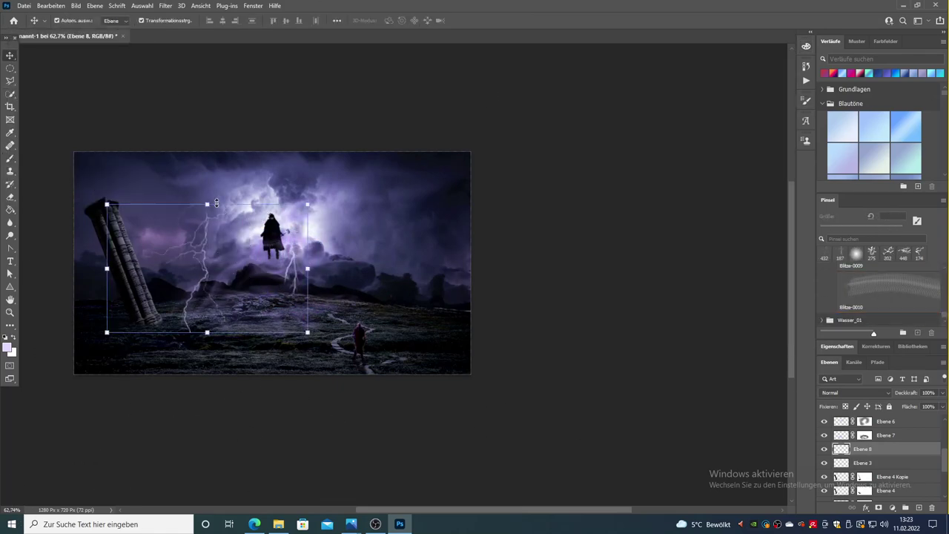
{"action": "left_click_drag", "start_coordinate": [259, 196], "coordinate": [291, 235]}
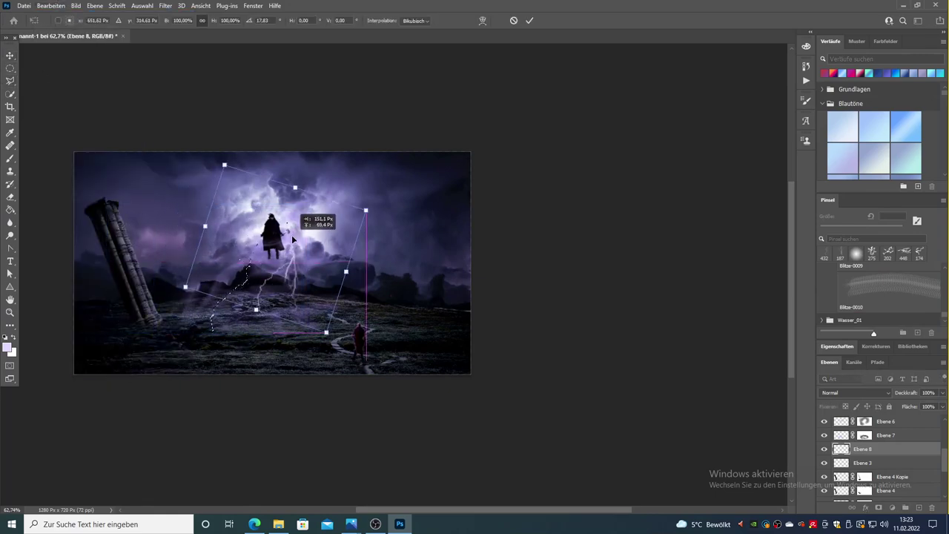
{"action": "key", "text": "Escape"}
{"action": "left_click", "coordinate": [65, 21]}
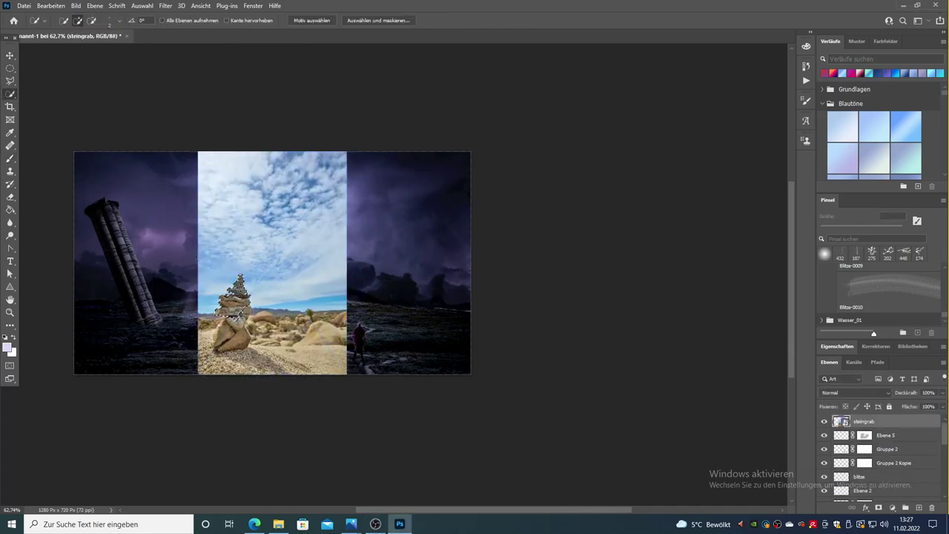
- Copy the selected cairn to its own layer, then move it onto the right hillside and scale it down
{"action": "scroll", "coordinate": [253, 297], "scroll_direction": "up", "scroll_amount": 4}
{"action": "scroll", "coordinate": [254, 297], "scroll_direction": "up", "scroll_amount": 1}
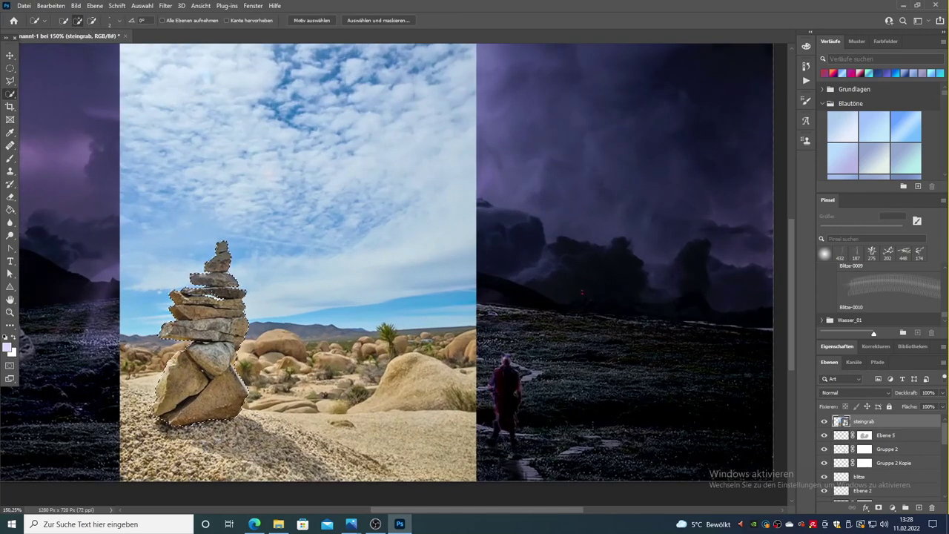
{"action": "key", "text": "ctrl+j"}
{"action": "left_click_drag", "start_coordinate": [201, 334], "coordinate": [603, 291]}
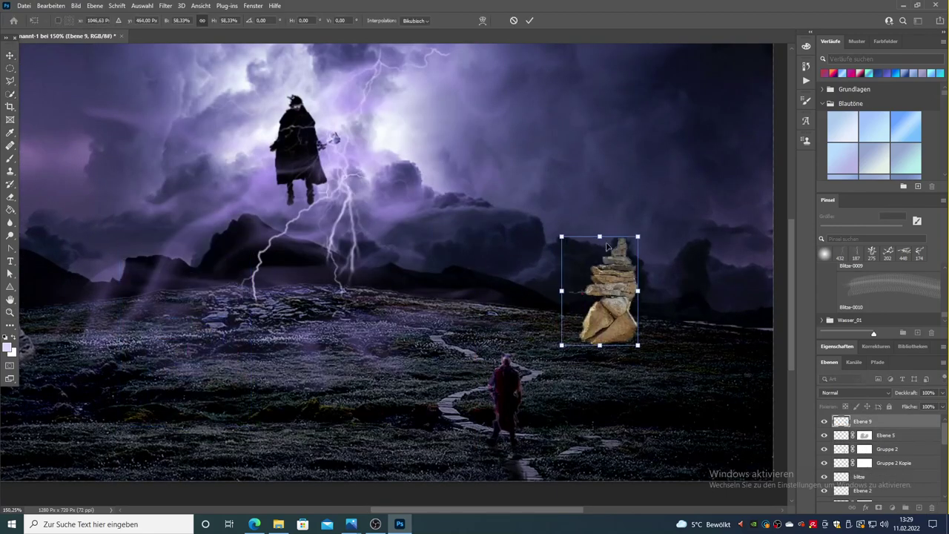
{"action": "left_click_drag", "start_coordinate": [562, 237], "coordinate": [610, 286]}
- Darken the cairn with an Exposure adjustment
{"action": "left_click", "coordinate": [75, 5]}
{"action": "left_click", "coordinate": [355, 74]}
{"action": "left_click_drag", "start_coordinate": [524, 172], "coordinate": [529, 172]}
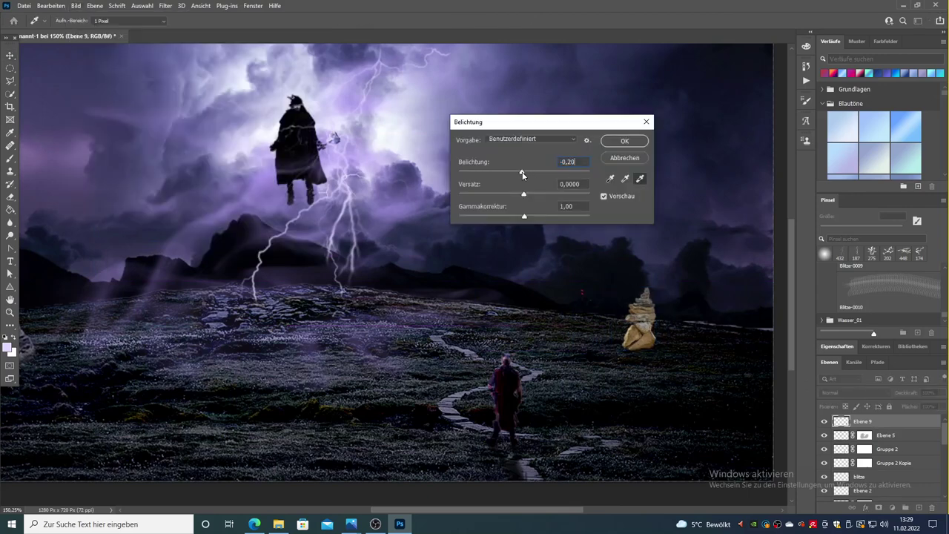
{"action": "key", "text": "Return"}
{"action": "key", "text": "v"}
- Almost fully desaturate the cairn with Hue/Saturation and duplicate its layer
{"action": "key", "text": "ctrl+u"}
{"action": "left_click_drag", "start_coordinate": [645, 182], "coordinate": [596, 182]}
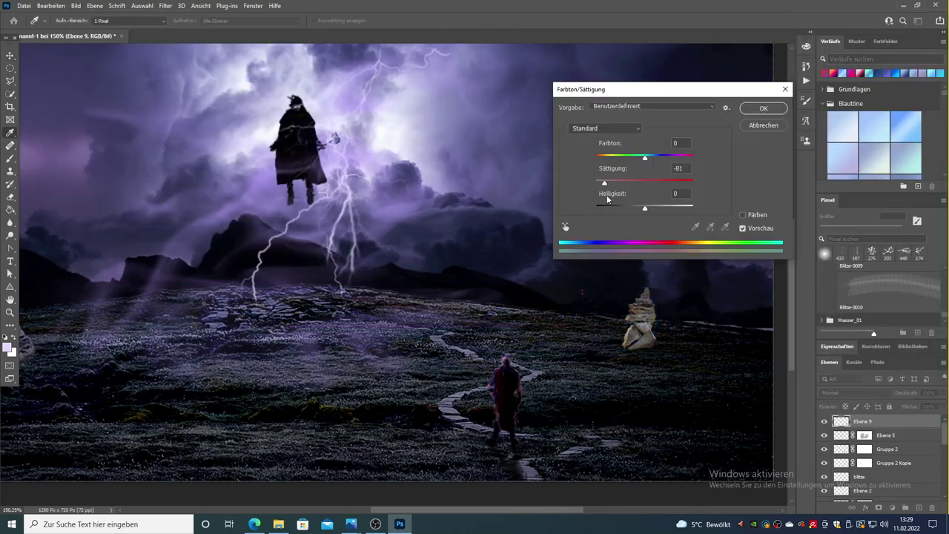
{"action": "key", "text": "Return"}
{"action": "right_click", "coordinate": [864, 421]}
{"action": "left_click", "coordinate": [868, 79]}
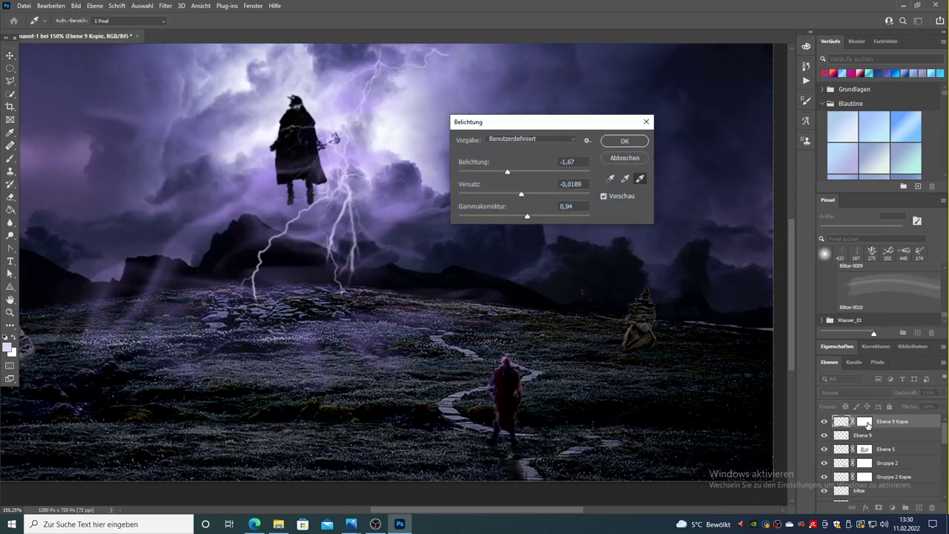
- Set a small black brush and lasso a stray area beside the cairn copy
{"action": "key", "text": "Return"}
{"action": "left_click", "coordinate": [863, 421]}
{"action": "key", "text": "b"}
{"action": "key", "text": "bracketleft"}
{"action": "key", "text": "bracketleft"}
{"action": "key", "text": "bracketleft"}
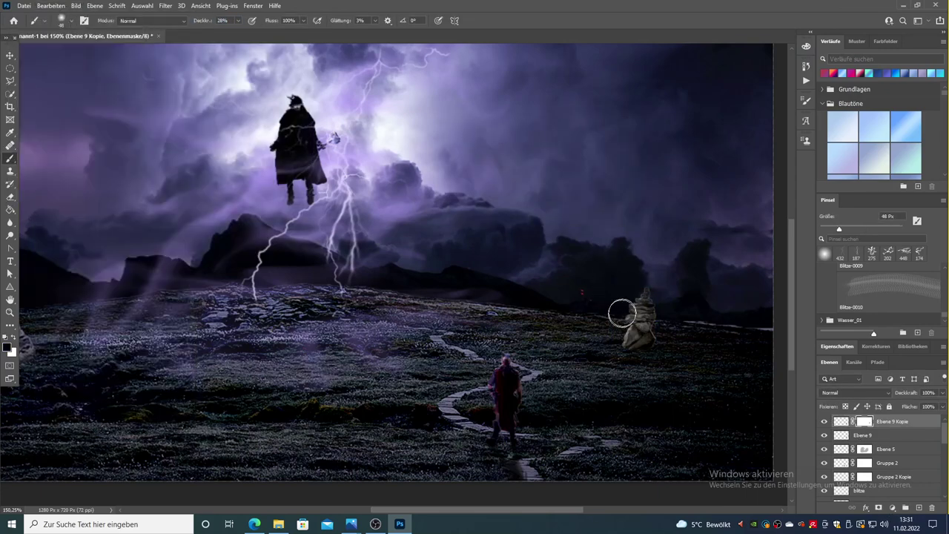
{"action": "scroll", "coordinate": [667, 312], "scroll_direction": "up", "scroll_amount": 5}
{"action": "key", "text": "l"}
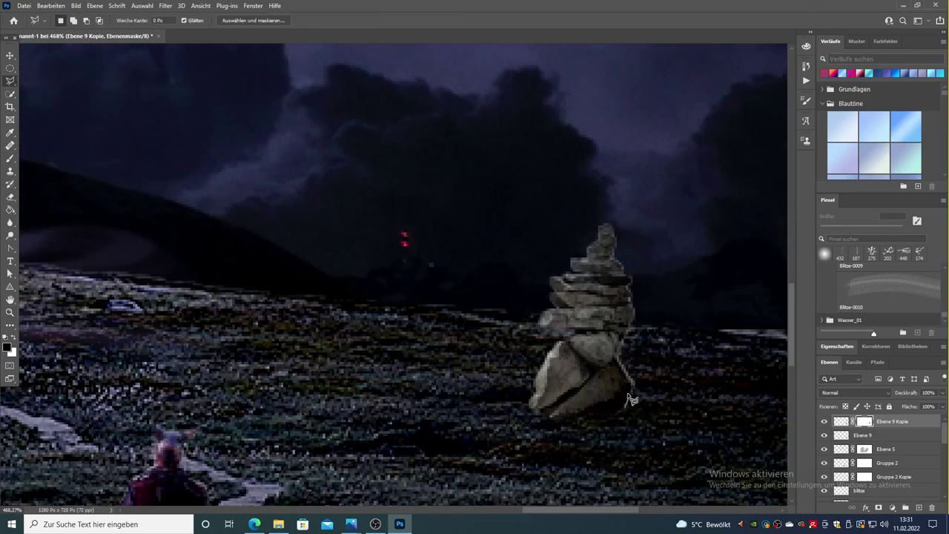
{"action": "left_click_drag", "start_coordinate": [635, 412], "coordinate": [632, 408]}
- Switch between the cairn layers and darken the cairn copy with Exposure
{"action": "left_click", "coordinate": [856, 434]}
{"action": "key", "text": "alt+bracketright"}
{"action": "mouse_move", "coordinate": [650, 350]}
{"action": "left_mouse_down"}
{"action": "mouse_move", "coordinate": [637, 310]}
{"action": "mouse_move", "coordinate": [655, 269]}
{"action": "left_mouse_up"}
{"action": "key", "text": "alt+bracketleft"}
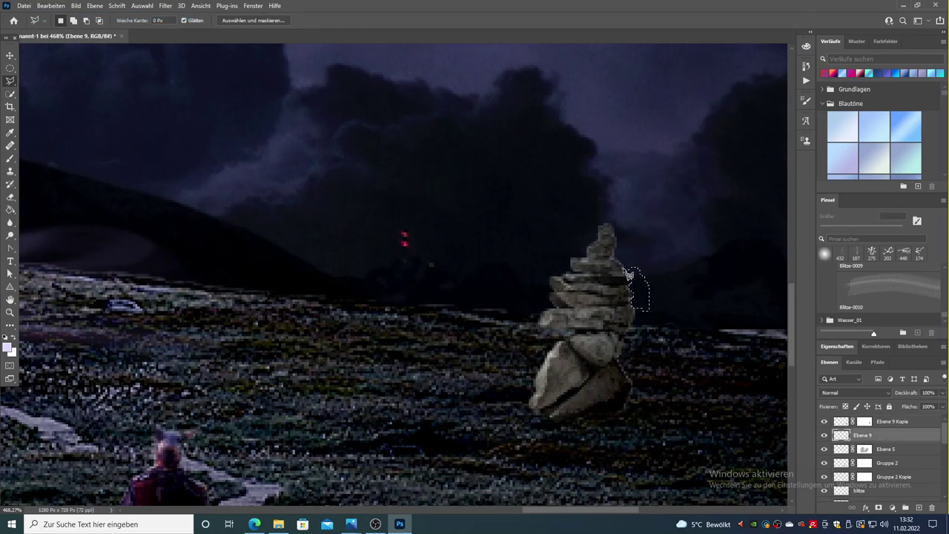
{"action": "left_click", "coordinate": [844, 424]}
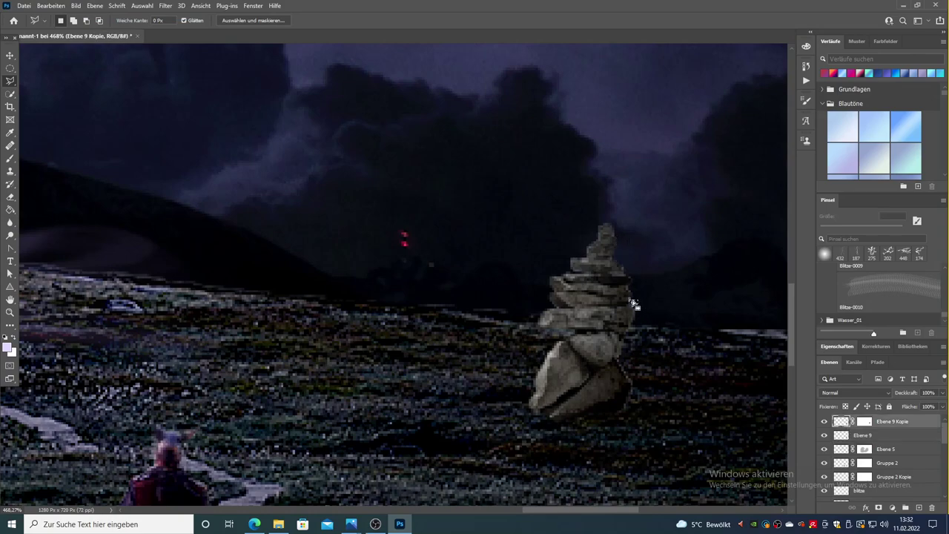
{"action": "scroll", "coordinate": [95, 127], "scroll_direction": "down", "scroll_amount": 5}
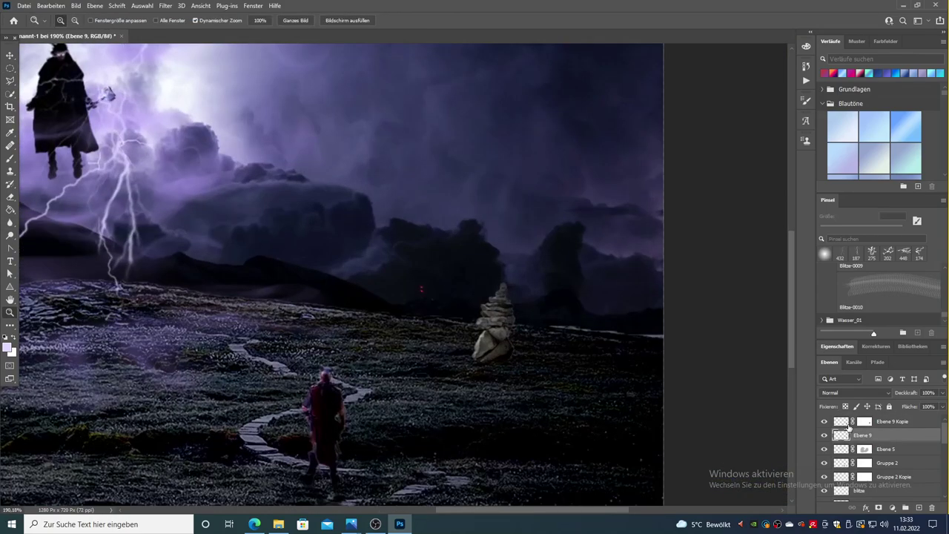
{"action": "left_click", "coordinate": [76, 5]}
{"action": "left_click", "coordinate": [245, 81]}
{"action": "key", "text": "Return"}
- Outline another area beside the cairn and apply a further Exposure darkening
{"action": "scroll", "coordinate": [540, 360], "scroll_direction": "up", "scroll_amount": 3}
{"action": "scroll", "coordinate": [522, 395], "scroll_direction": "up", "scroll_amount": 3}
{"action": "key", "text": "l"}
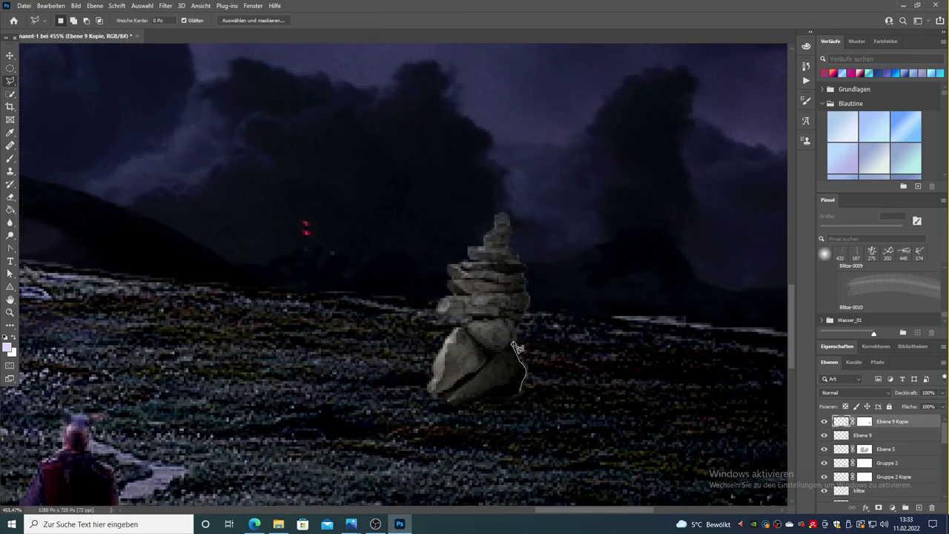
{"action": "left_click_drag", "start_coordinate": [517, 347], "coordinate": [524, 345]}
{"action": "key", "text": "alt+bracketleft"}
{"action": "key", "text": "alt+bracketright"}
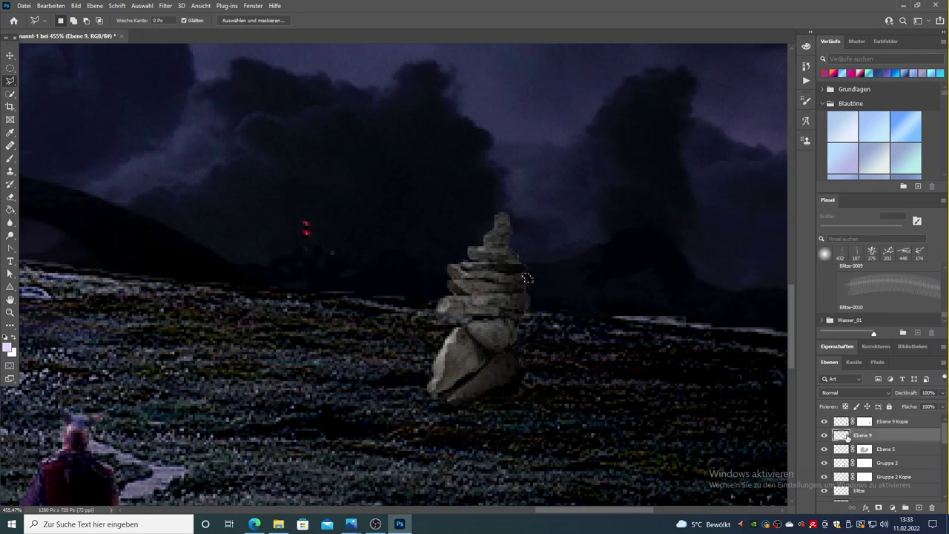
{"action": "key", "text": "ctrl+0"}
{"action": "left_click", "coordinate": [75, 5]}
{"action": "left_click", "coordinate": [222, 70]}
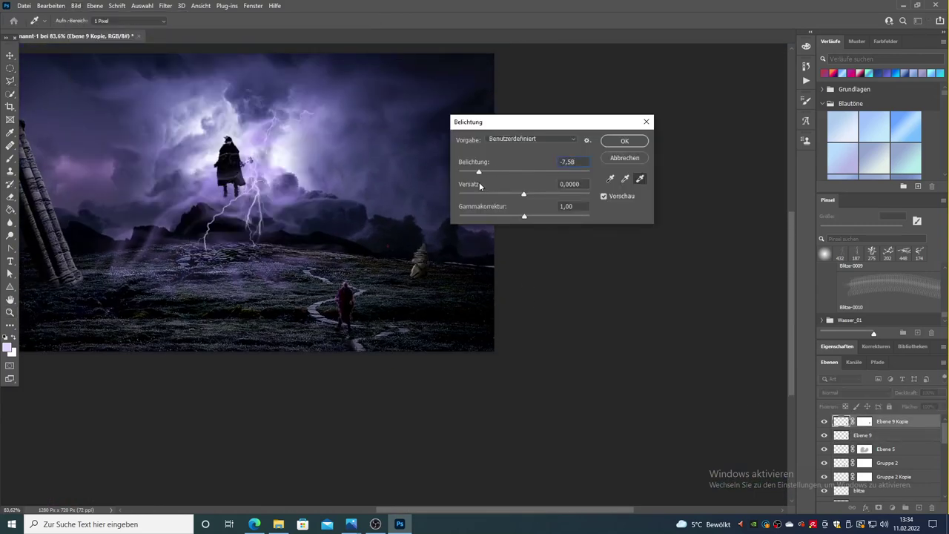
{"action": "key", "text": "Return"}
- Move the cairn duplicate to the right and down, then zoom in on it
{"action": "key", "text": "z"}
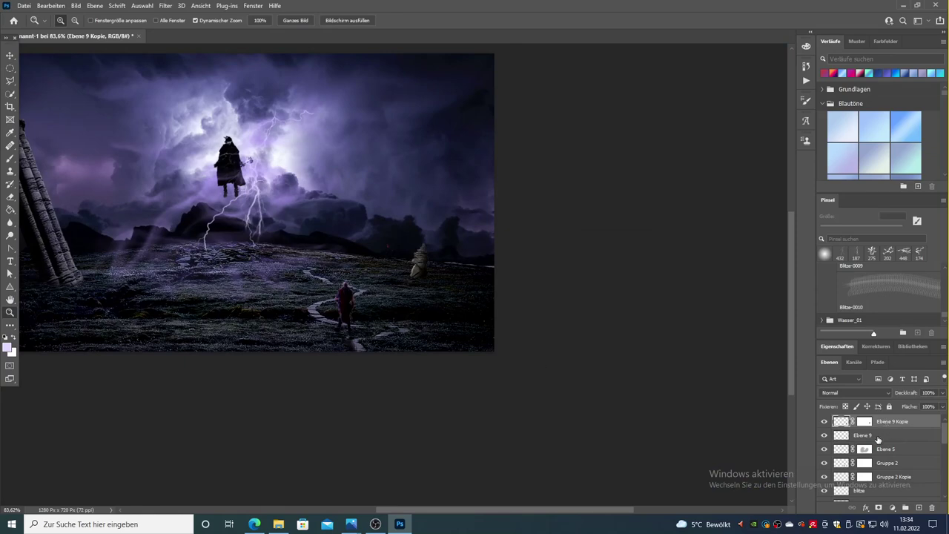
{"action": "left_click", "coordinate": [877, 440]}
{"action": "key", "text": "v"}
{"action": "mouse_move", "coordinate": [418, 261]}
{"action": "left_mouse_down"}
{"action": "mouse_move", "coordinate": [447, 278]}
{"action": "mouse_move", "coordinate": [567, 263]}
{"action": "left_mouse_up"}
{"action": "key", "text": "Return"}
{"action": "key", "text": "z"}
{"action": "left_click", "coordinate": [445, 278]}
- Warp the cairn copy into a flattened shadow spreading across the ground
{"action": "left_click", "coordinate": [50, 6]}
{"action": "left_click", "coordinate": [223, 292]}
{"action": "left_click_drag", "start_coordinate": [519, 381], "coordinate": [648, 376]}
{"action": "mouse_move", "coordinate": [371, 381]}
{"action": "left_mouse_down"}
{"action": "mouse_move", "coordinate": [301, 342]}
{"action": "mouse_move", "coordinate": [230, 321]}
{"action": "left_mouse_up"}
{"action": "mouse_move", "coordinate": [593, 312]}
{"action": "left_mouse_down"}
{"action": "mouse_move", "coordinate": [624, 356]}
{"action": "mouse_move", "coordinate": [482, 356]}
{"action": "left_mouse_up"}
{"action": "key", "text": "Return"}
{"action": "key", "text": "z"}
{"action": "scroll", "coordinate": [322, 218], "scroll_direction": "down", "scroll_amount": 4}
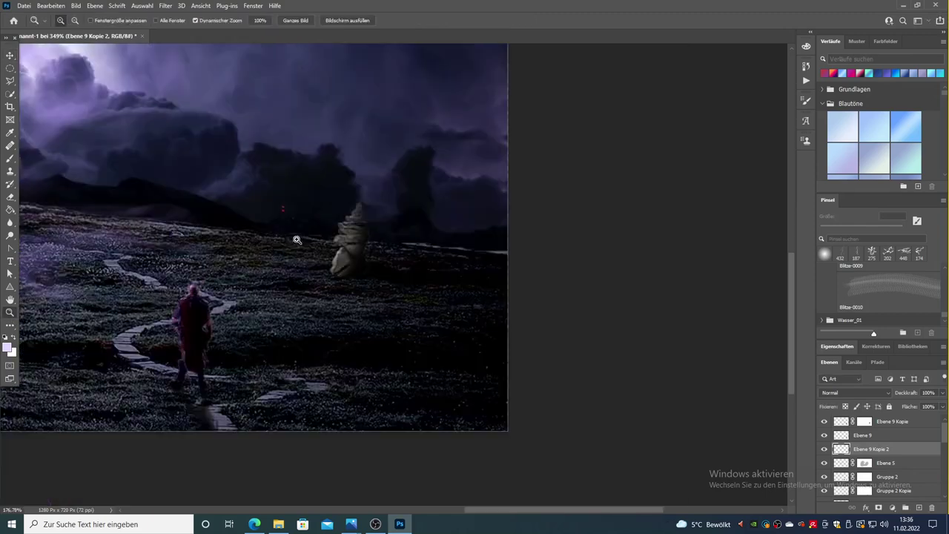
{"action": "scroll", "coordinate": [322, 218], "scroll_direction": "down", "scroll_amount": 2}
{"action": "scroll", "coordinate": [327, 152], "scroll_direction": "up", "scroll_amount": 2}
{"action": "scroll", "coordinate": [327, 152], "scroll_direction": "up", "scroll_amount": 3}
{"action": "scroll", "coordinate": [319, 259], "scroll_direction": "up", "scroll_amount": 2}
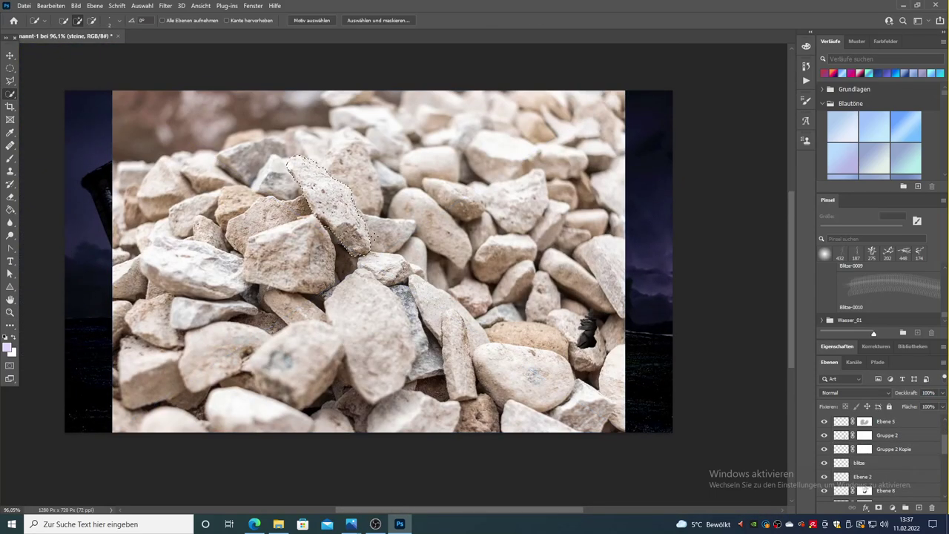
- Copy selected rocks from steine onto their own layers, placing the first beneath Gruppe 1
{"action": "key", "text": "ctrl+j"}
{"action": "left_click_drag", "start_coordinate": [902, 501], "coordinate": [890, 474]}
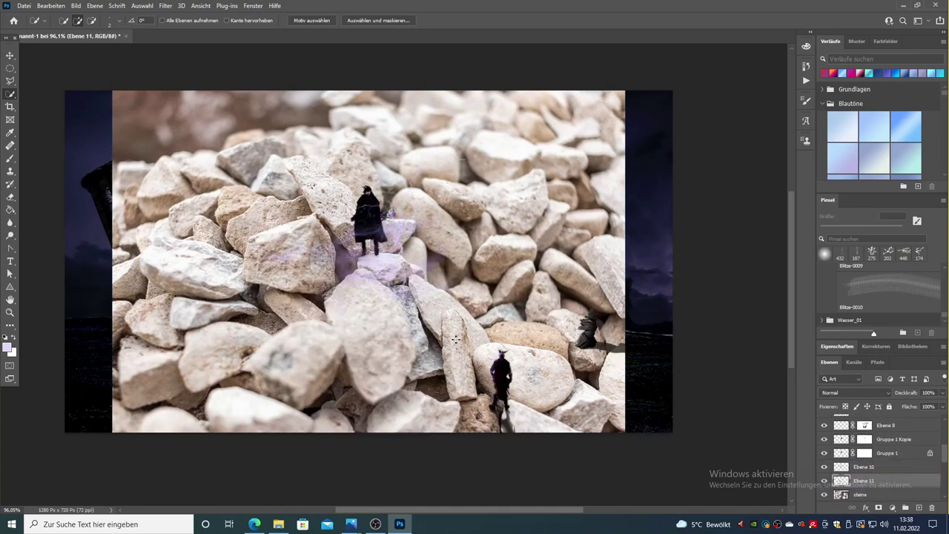
{"action": "key", "text": "alt+bracketleft"}
{"action": "key", "text": "ctrl+j"}
{"action": "key", "text": "alt+bracketleft"}
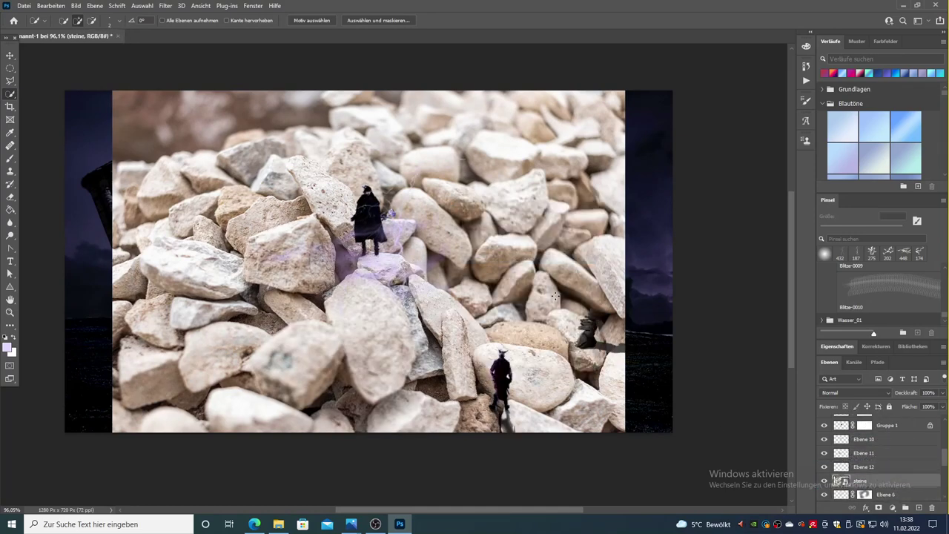
{"action": "key", "text": "ctrl+j"}
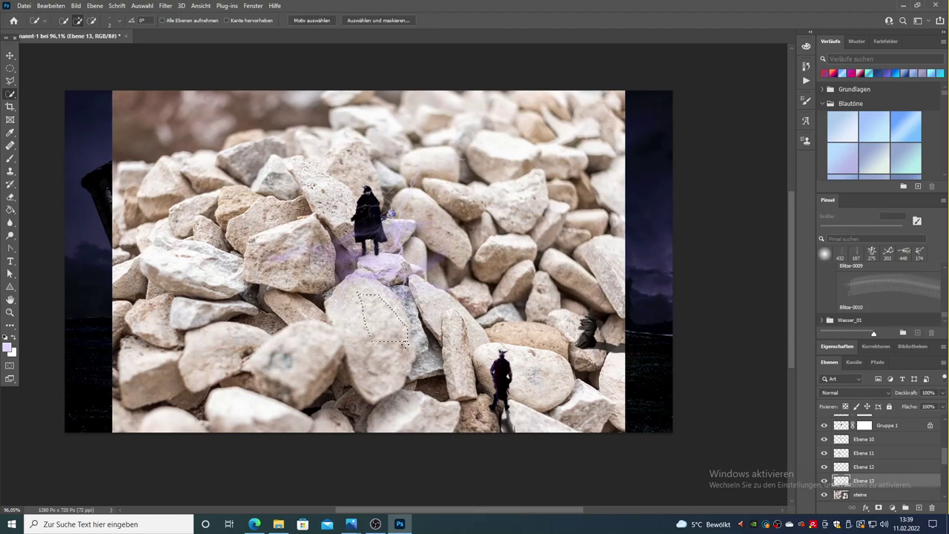
{"action": "key", "text": "alt+bracketleft"}
- Cut the last rocks to new layers, hide the steine photo, and open Hue/Saturation
{"action": "left_click", "coordinate": [356, 279]}
{"action": "right_click", "coordinate": [386, 326]}
{"action": "left_click", "coordinate": [423, 385]}
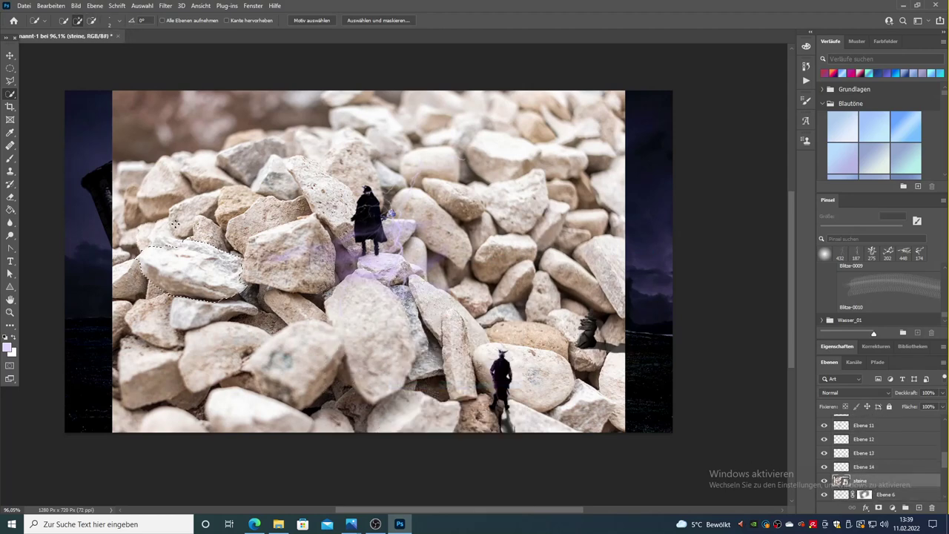
{"action": "right_click", "coordinate": [228, 271]}
{"action": "left_click", "coordinate": [265, 330]}
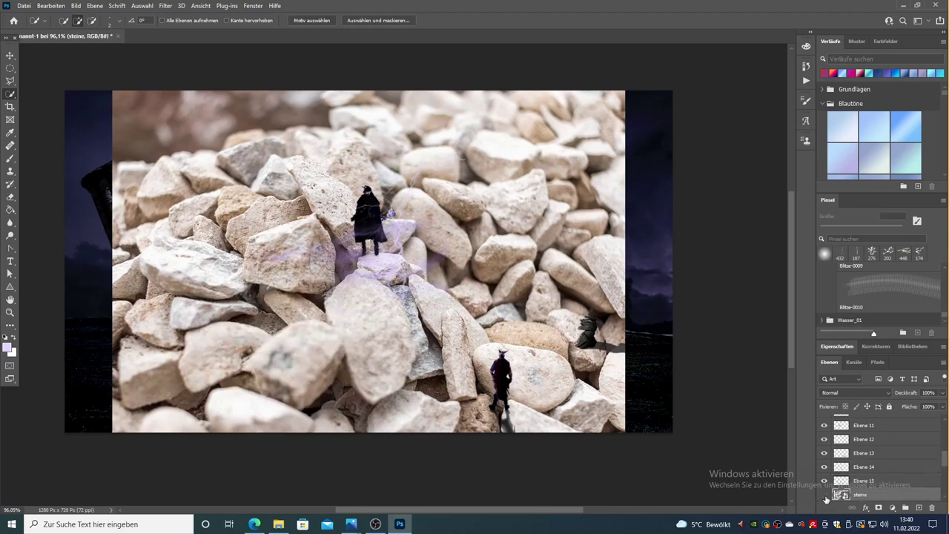
{"action": "left_click", "coordinate": [76, 5]}
{"action": "left_click", "coordinate": [216, 84]}
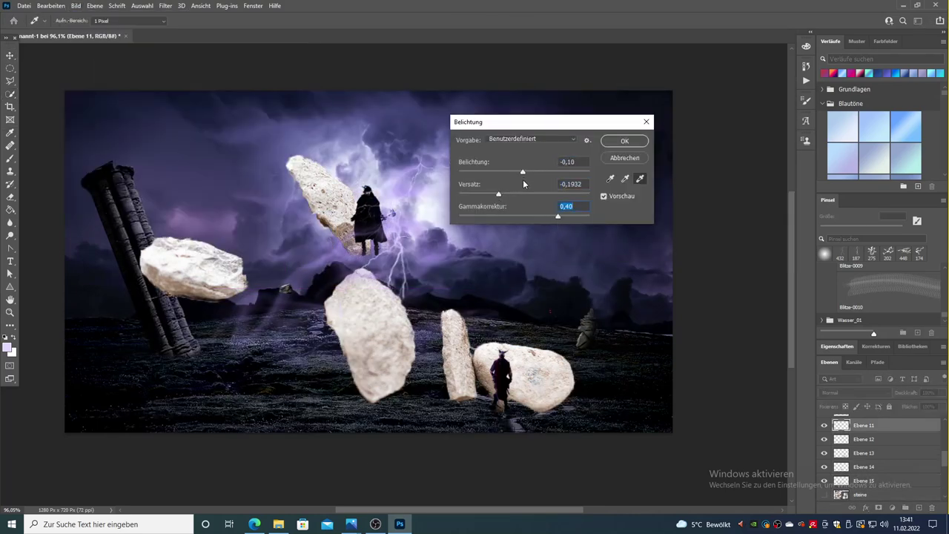
- Darken the first rock with Belichtung, move it into place, and shrink the left rock
{"action": "key", "text": "Return"}
{"action": "left_click_drag", "start_coordinate": [286, 290], "coordinate": [296, 304]}
{"action": "left_click", "coordinate": [173, 271]}
{"action": "key", "text": "ctrl+t"}
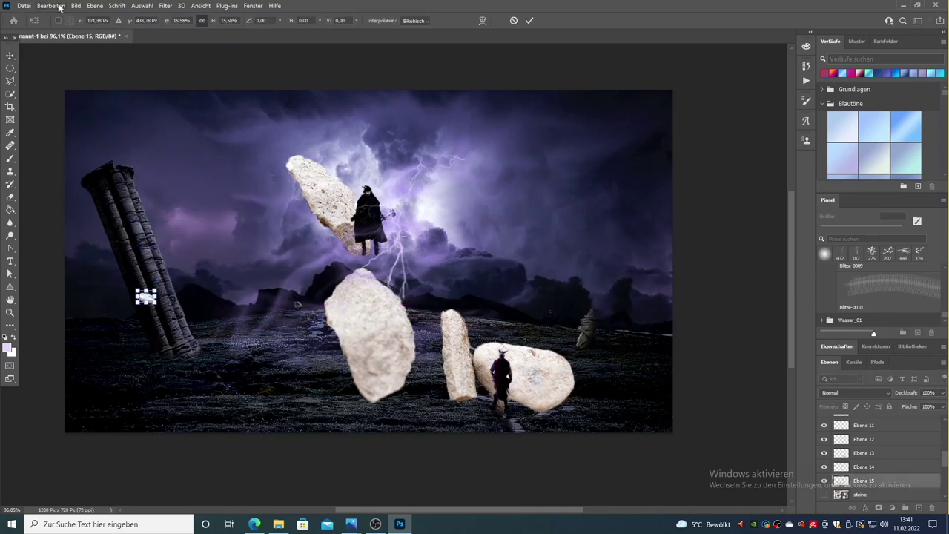
{"action": "key", "text": "Return"}
{"action": "left_click", "coordinate": [76, 5]}
- Darken the left rock's exposure and scale down the large middle rock
{"action": "left_click", "coordinate": [215, 83]}
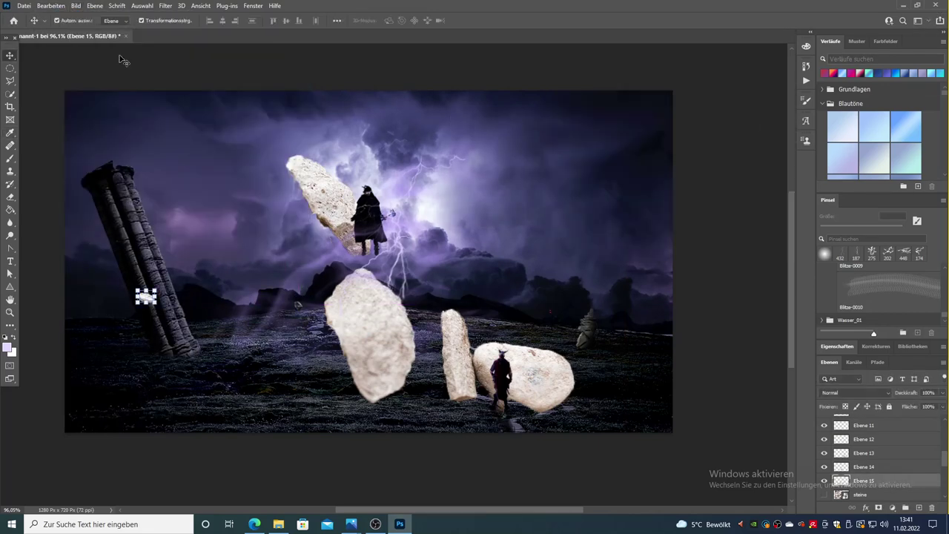
{"action": "key", "text": "Return"}
{"action": "left_click", "coordinate": [319, 301]}
{"action": "key", "text": "ctrl+shift+t"}
{"action": "key", "text": "Return"}
{"action": "left_click", "coordinate": [76, 6]}
- Desaturate two rock layers with Farbton/Sättigung at Sättigung -100
{"action": "left_click", "coordinate": [222, 83]}
{"action": "left_click", "coordinate": [763, 108]}
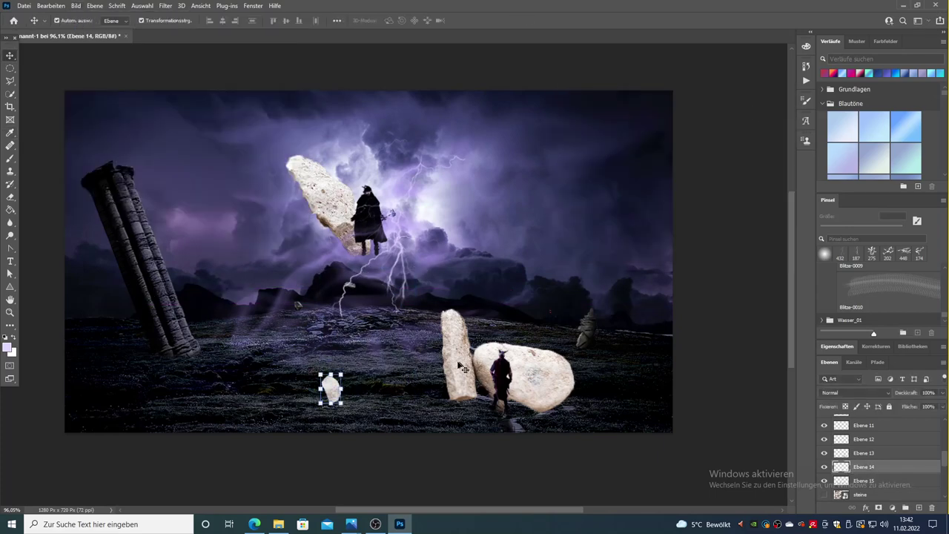
{"action": "key", "text": "ctrl+u"}
{"action": "left_click", "coordinate": [764, 108]}
{"action": "left_click", "coordinate": [863, 452]}
{"action": "key", "text": "ctrl+u"}
{"action": "left_click", "coordinate": [764, 109]}
{"action": "left_click", "coordinate": [76, 5]}
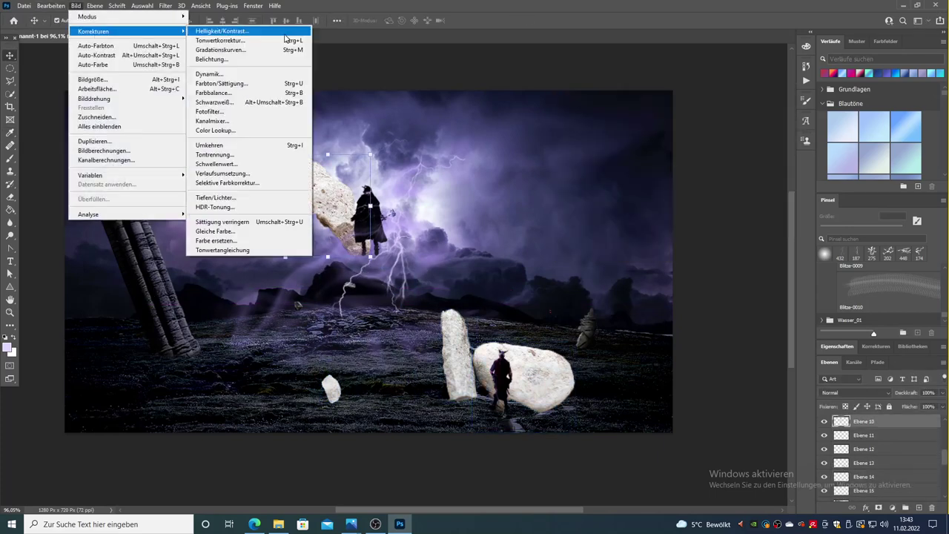
- Darken the Ebene 14 rock with Belichtung, then shrink, move and tilt it
{"action": "left_click", "coordinate": [864, 467]}
{"action": "left_click", "coordinate": [76, 5]}
{"action": "left_click", "coordinate": [216, 83]}
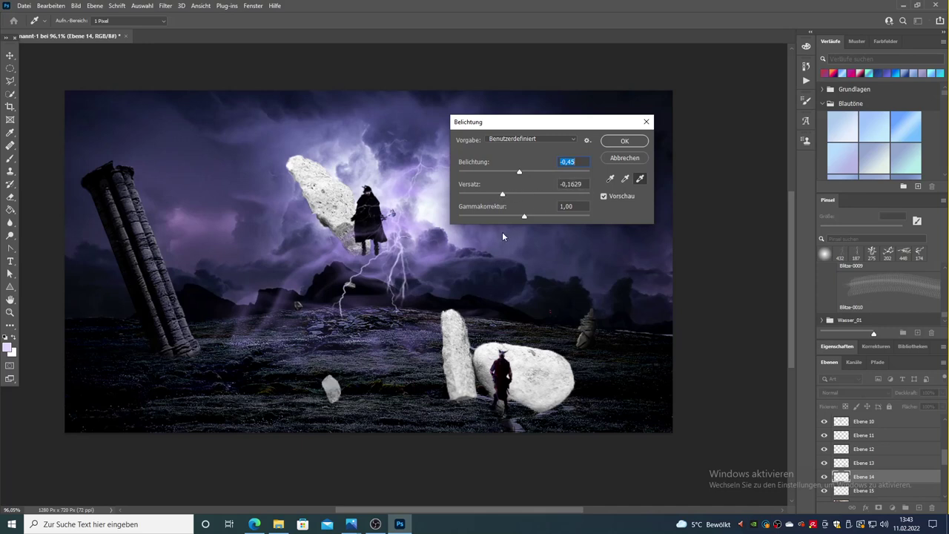
{"action": "key", "text": "Return"}
{"action": "key", "text": "ctrl+t"}
{"action": "left_click_drag", "start_coordinate": [330, 387], "coordinate": [388, 308]}
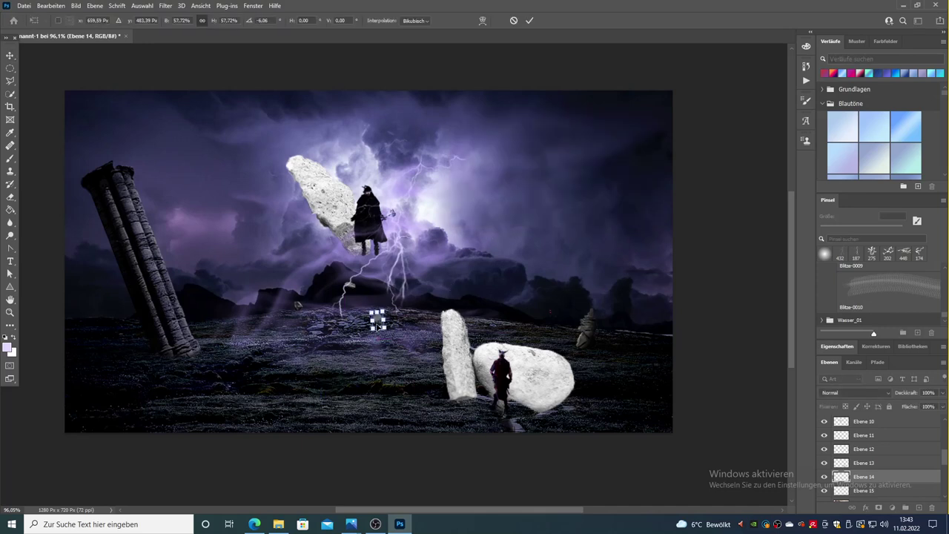
{"action": "key", "text": "Return"}
- Darken the big rock and tall standing stone, shrinking both into small fragments
{"action": "left_click_drag", "start_coordinate": [322, 204], "coordinate": [252, 233]}
{"action": "key", "text": "Return"}
{"action": "left_click_drag", "start_coordinate": [212, 181], "coordinate": [428, 278]}
{"action": "key", "text": "Return"}
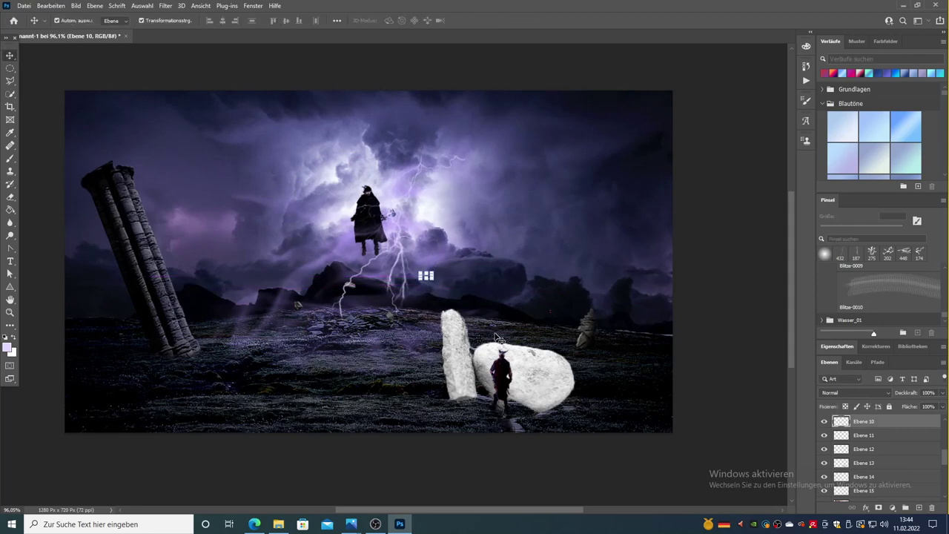
{"action": "left_click", "coordinate": [455, 349], "text": "ctrl"}
{"action": "key", "text": "Return"}
{"action": "left_click_drag", "start_coordinate": [442, 311], "coordinate": [381, 267]}
- Darken the next rock with a lower Belichtung offset, then shrink it and move it upward
{"action": "key", "text": "Return"}
{"action": "left_click", "coordinate": [502, 389], "text": "ctrl"}
{"action": "mouse_move", "coordinate": [524, 193]}
{"action": "left_mouse_down"}
{"action": "mouse_move", "coordinate": [496, 193]}
{"action": "mouse_move", "coordinate": [554, 220]}
{"action": "left_mouse_up"}
{"action": "key", "text": "Return"}
{"action": "key", "text": "ctrl+t"}
{"action": "left_click_drag", "start_coordinate": [519, 378], "coordinate": [402, 297]}
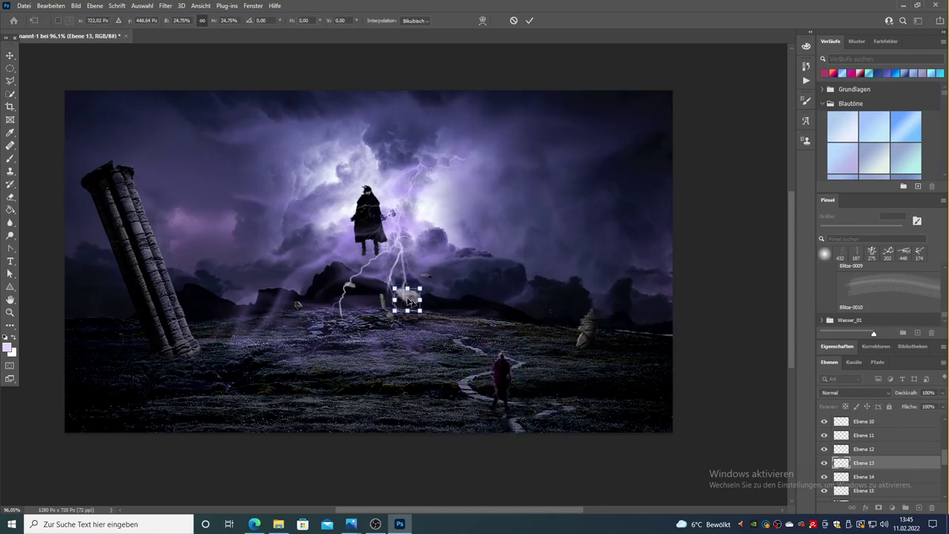
- Rotate and reposition the fragments, raising and tilting the left rock and standing stone
{"action": "scroll", "coordinate": [402, 296], "scroll_direction": "up", "scroll_amount": 5}
{"action": "mouse_move", "coordinate": [401, 260]}
{"action": "left_mouse_down"}
{"action": "mouse_move", "coordinate": [429, 299]}
{"action": "mouse_move", "coordinate": [422, 292]}
{"action": "left_mouse_up"}
{"action": "key", "text": "Return"}
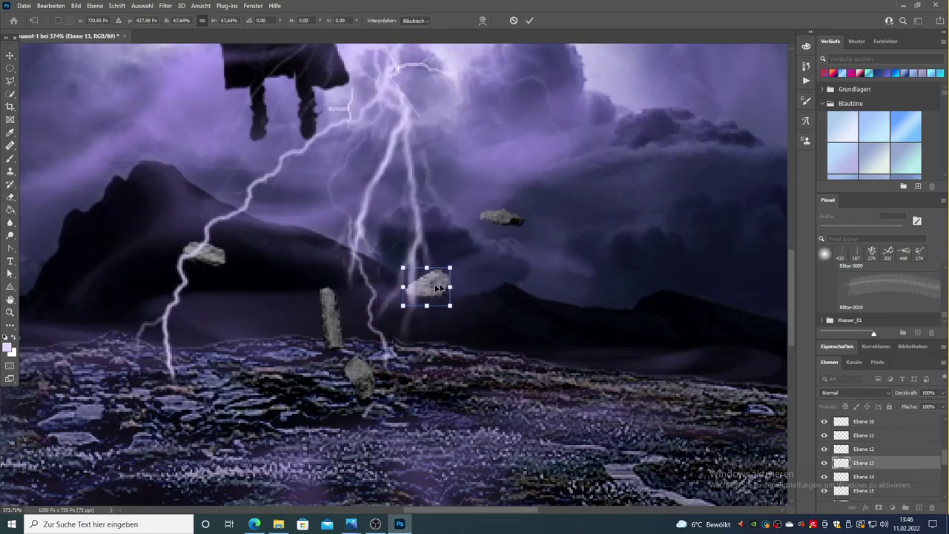
{"action": "mouse_move", "coordinate": [204, 254]}
{"action": "left_mouse_down"}
{"action": "mouse_move", "coordinate": [163, 223]}
{"action": "mouse_move", "coordinate": [194, 220]}
{"action": "left_mouse_up"}
{"action": "key", "text": "Return"}
{"action": "left_click_drag", "start_coordinate": [330, 319], "coordinate": [278, 316]}
{"action": "mouse_move", "coordinate": [293, 276]}
{"action": "left_mouse_down"}
{"action": "mouse_move", "coordinate": [305, 289]}
{"action": "mouse_move", "coordinate": [283, 293]}
{"action": "left_mouse_up"}
- Move the small rock near the ground and select the left rock fragment
{"action": "key", "text": "o"}
{"action": "key", "text": "v"}
{"action": "left_click_drag", "start_coordinate": [359, 375], "coordinate": [372, 365]}
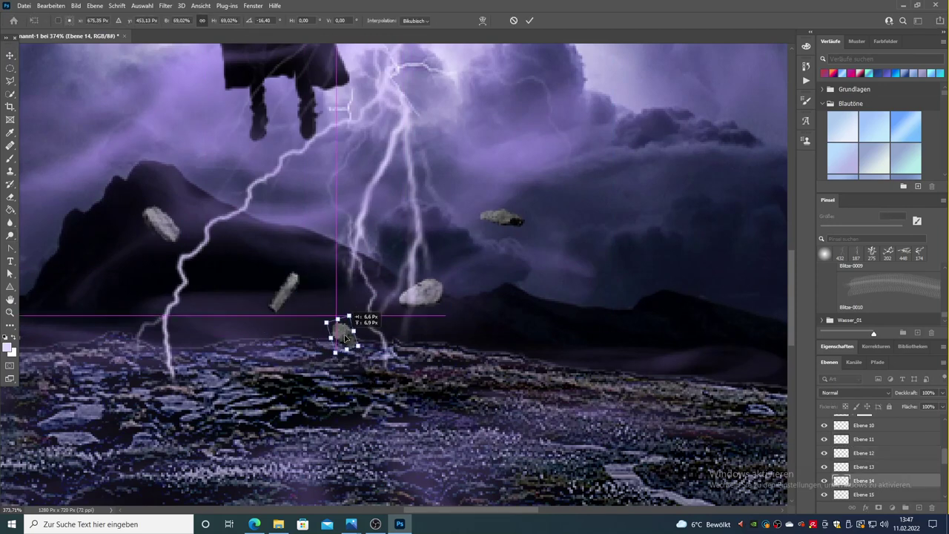
{"action": "left_click", "coordinate": [165, 237]}
{"action": "left_click", "coordinate": [161, 226]}
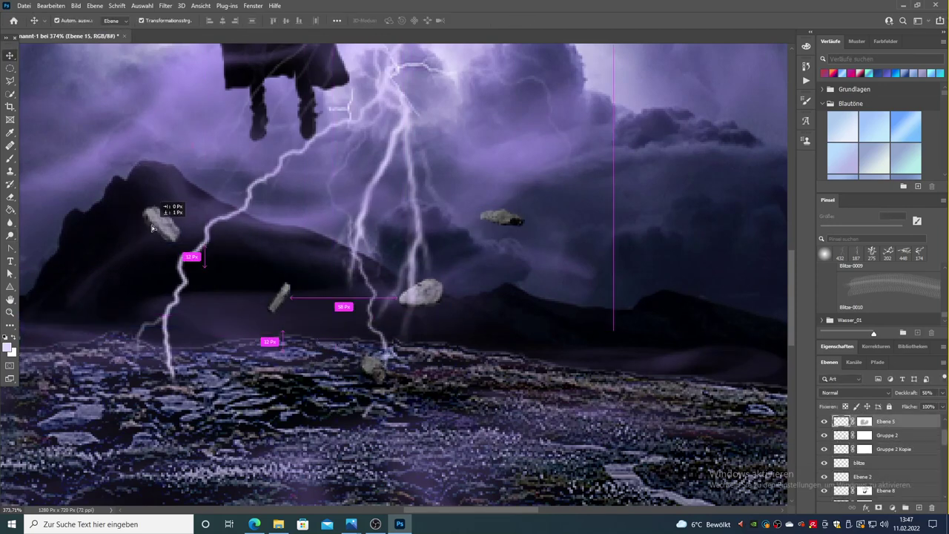
{"action": "left_click", "coordinate": [165, 221]}
{"action": "key", "text": "Escape"}
- Rotate the lower rock fragment into place, then select the rock on Ebene 11
{"action": "left_click", "coordinate": [371, 365]}
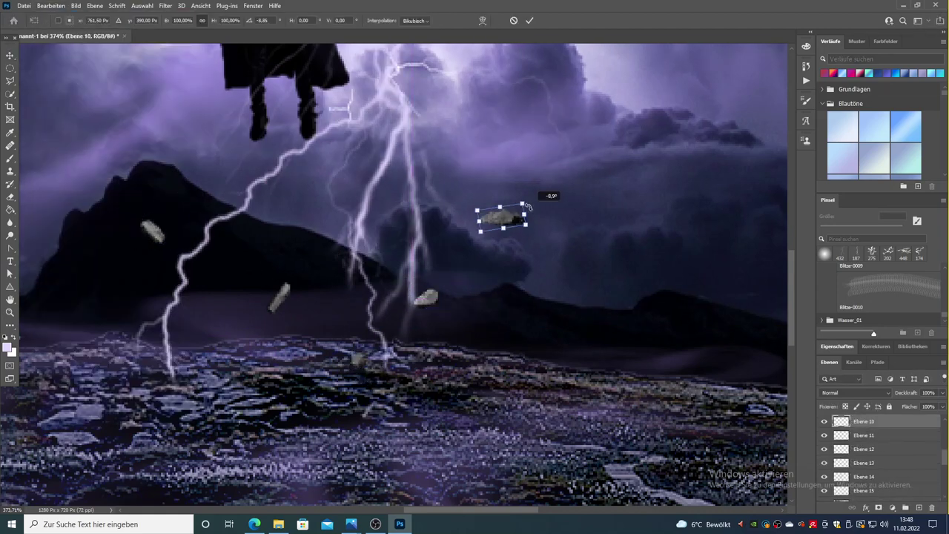
{"action": "key", "text": "Return"}
{"action": "scroll", "coordinate": [178, 226], "scroll_direction": "down", "scroll_amount": 3}
{"action": "scroll", "coordinate": [178, 227], "scroll_direction": "left", "scroll_amount": 5}
{"action": "left_click", "coordinate": [322, 178]}
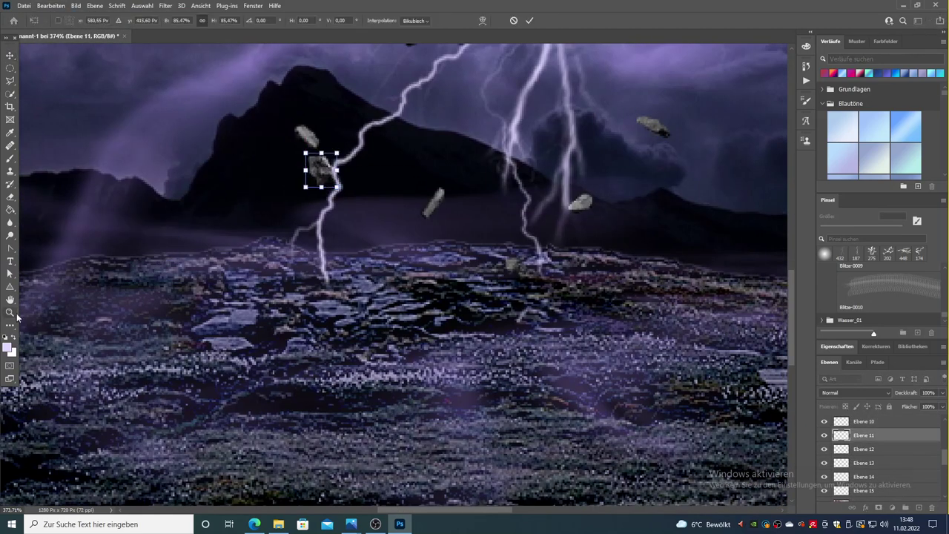
{"action": "scroll", "coordinate": [409, 205], "scroll_direction": "down", "scroll_amount": 5}
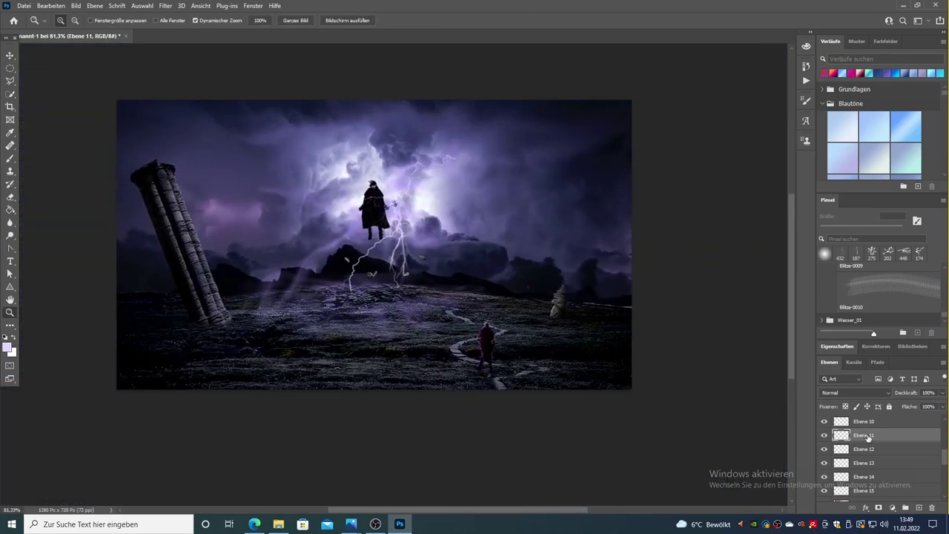
- Commit the Ebene 12 rock's smaller size and position, then zoom out over the whole montage
{"action": "scroll", "coordinate": [489, 280], "scroll_direction": "up", "scroll_amount": 8}
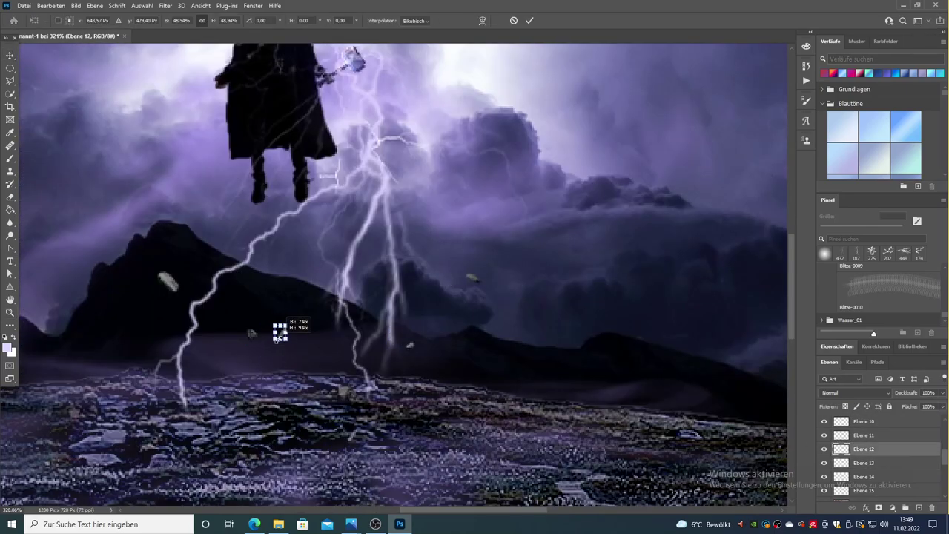
{"action": "key", "text": "Return"}
{"action": "scroll", "coordinate": [173, 286], "scroll_direction": "down", "scroll_amount": 5}
{"action": "scroll", "coordinate": [292, 303], "scroll_direction": "up", "scroll_amount": 5}
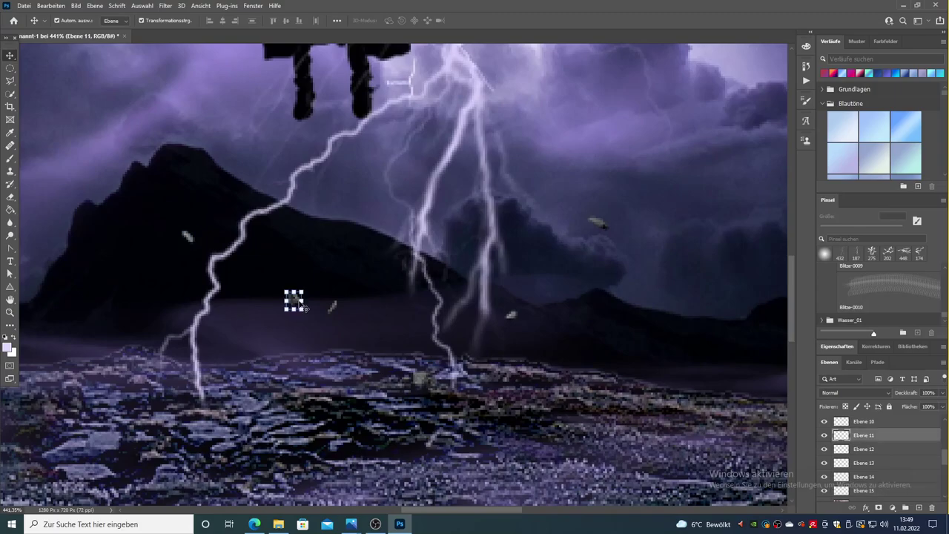
{"action": "scroll", "coordinate": [296, 363], "scroll_direction": "down", "scroll_amount": 5}
{"action": "scroll", "coordinate": [296, 363], "scroll_direction": "down", "scroll_amount": 4}
{"action": "scroll", "coordinate": [381, 276], "scroll_direction": "up", "scroll_amount": 4}
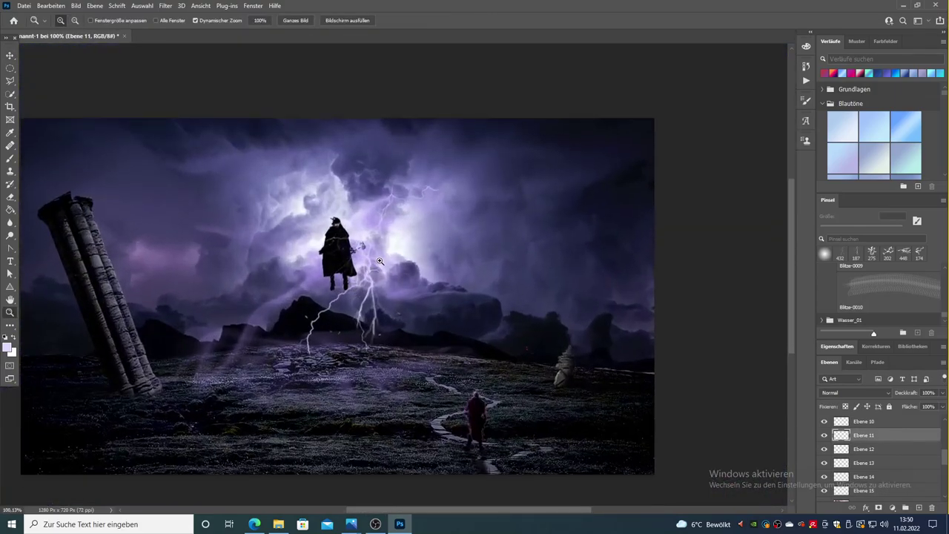